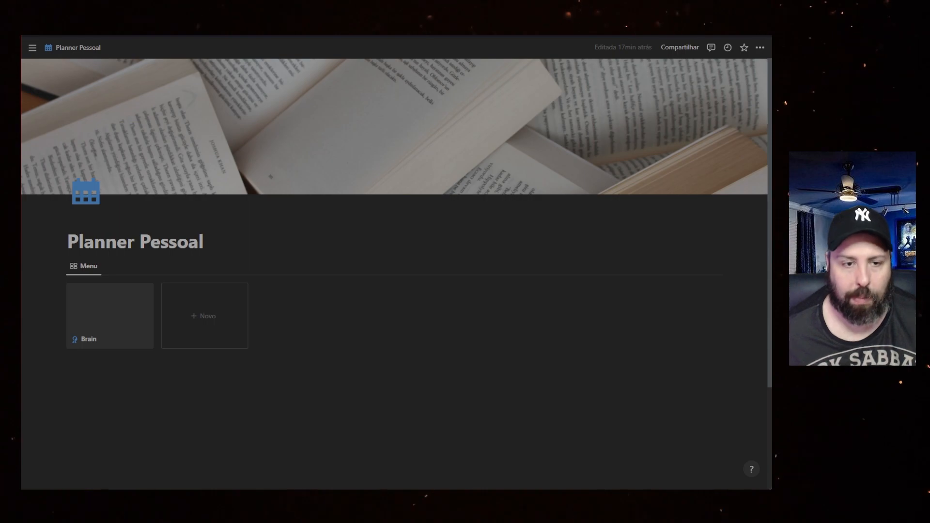
# Open the Brain page from the planner menu and go to its Database: Hábitos.
pyautogui.click(110, 315)
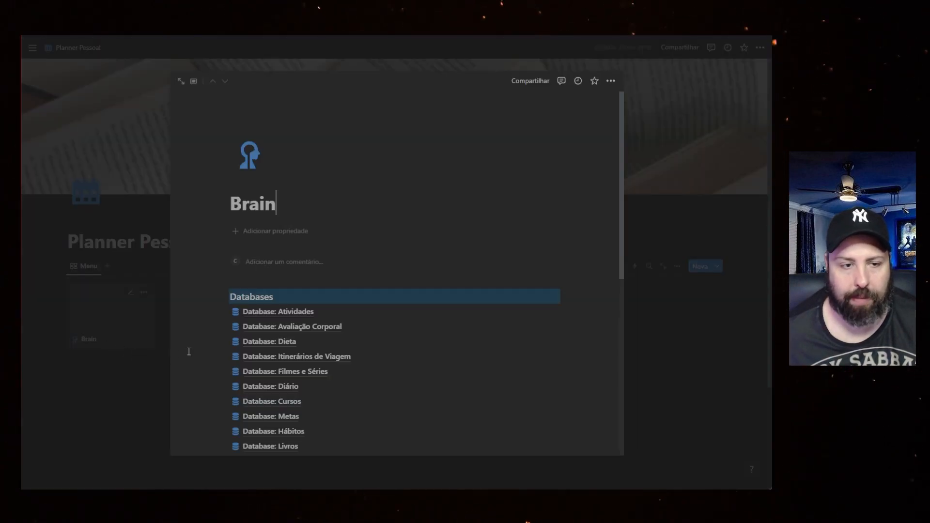
pyautogui.scroll(-2, 338, 359)
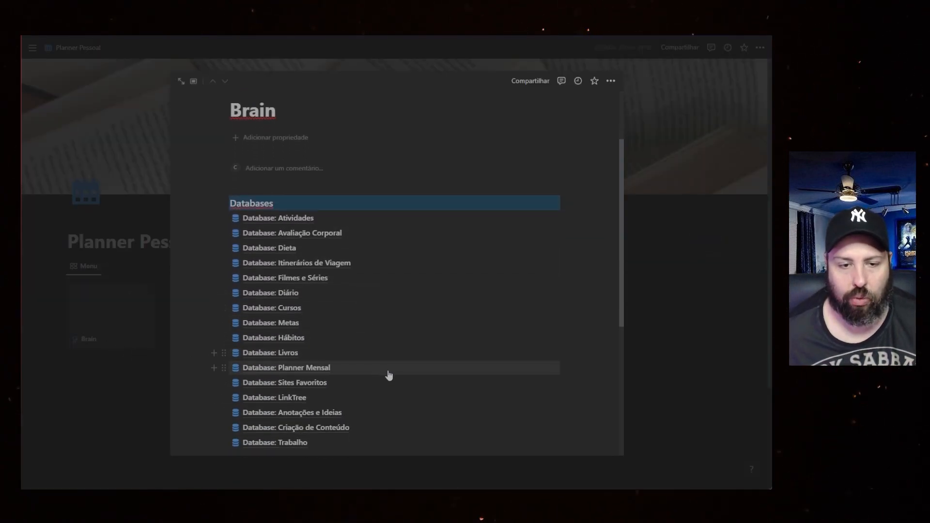
pyautogui.click(297, 339)
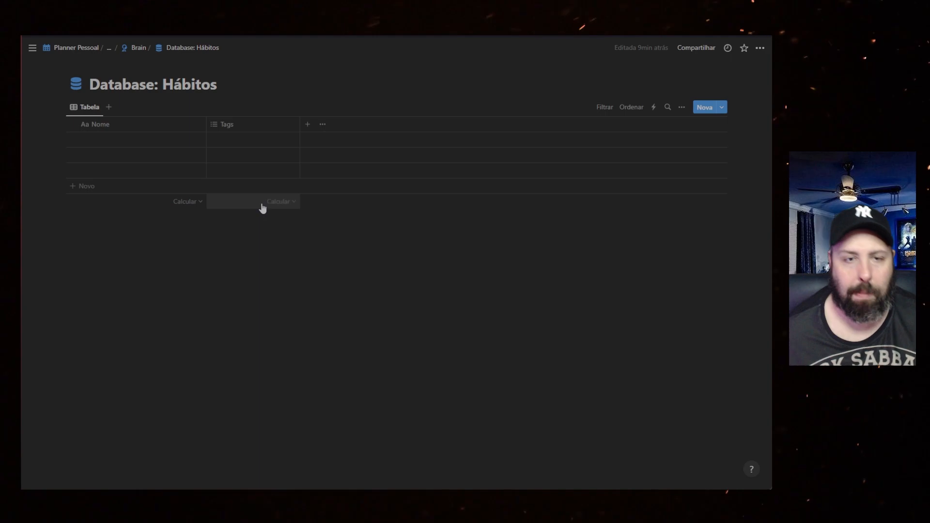
# Delete the Tags property from the Hábitos database.
pyautogui.click(264, 127)
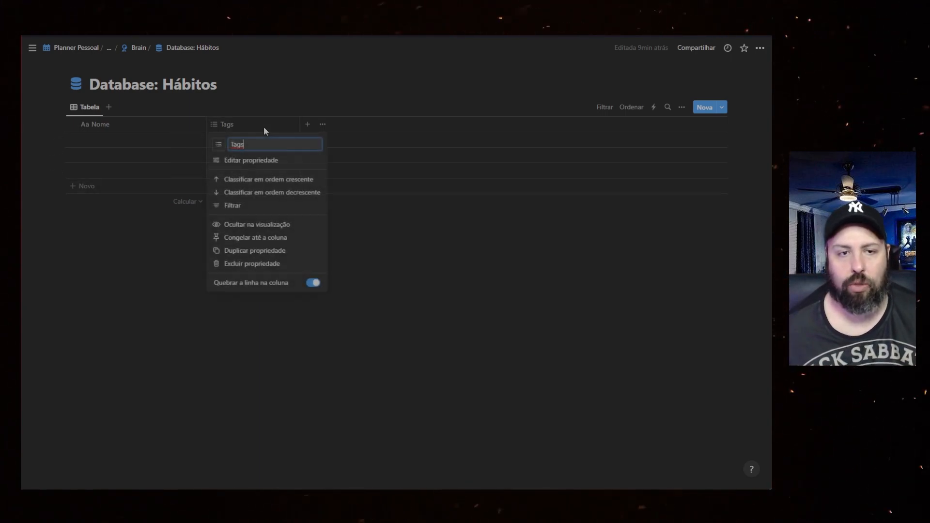
pyautogui.click(264, 264)
pyautogui.click(415, 268)
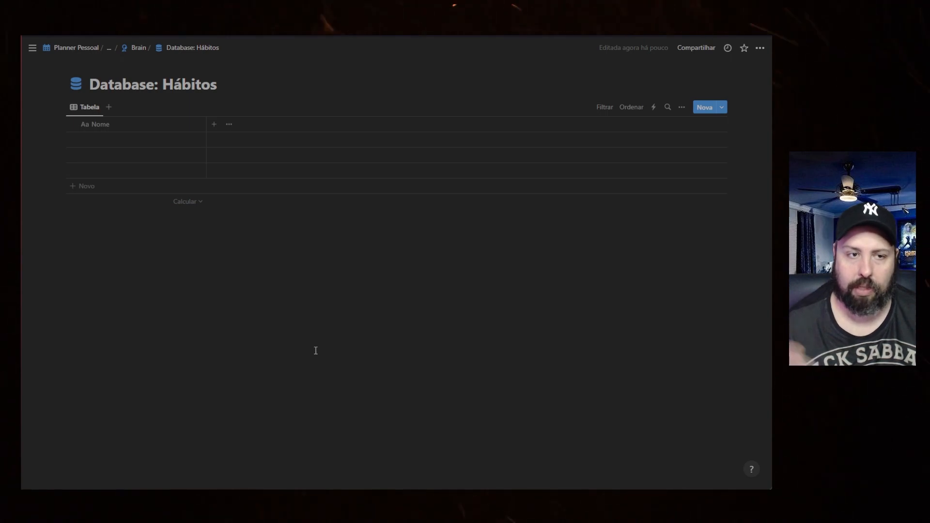
pyautogui.click(105, 126)
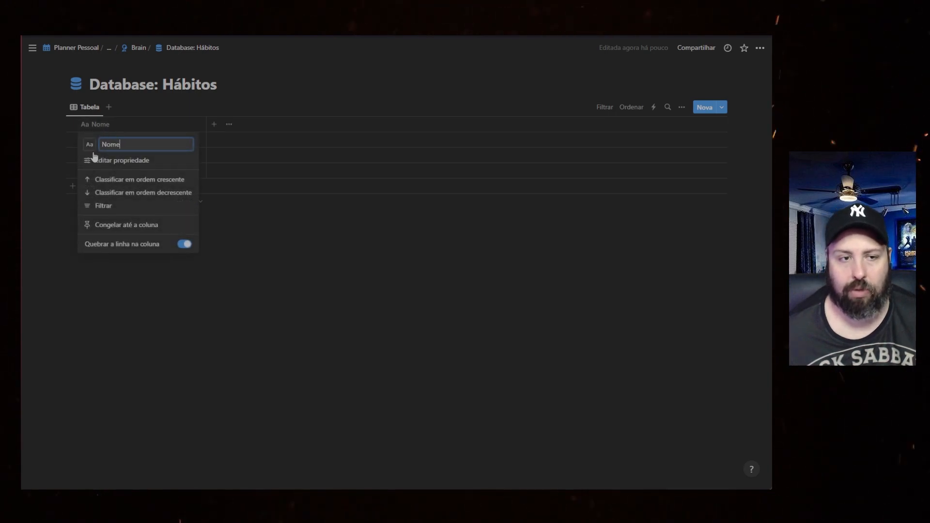
pyautogui.click(269, 243)
pyautogui.click(128, 129)
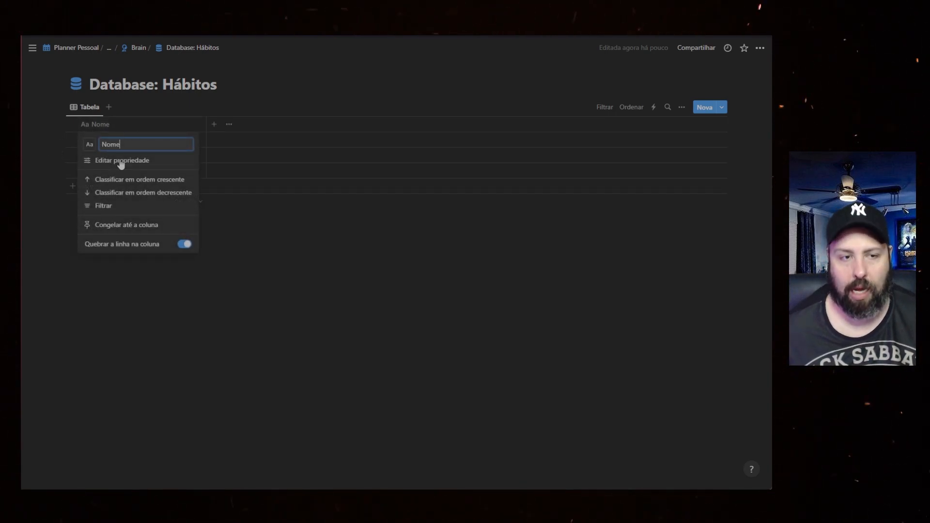
pyautogui.click(341, 279)
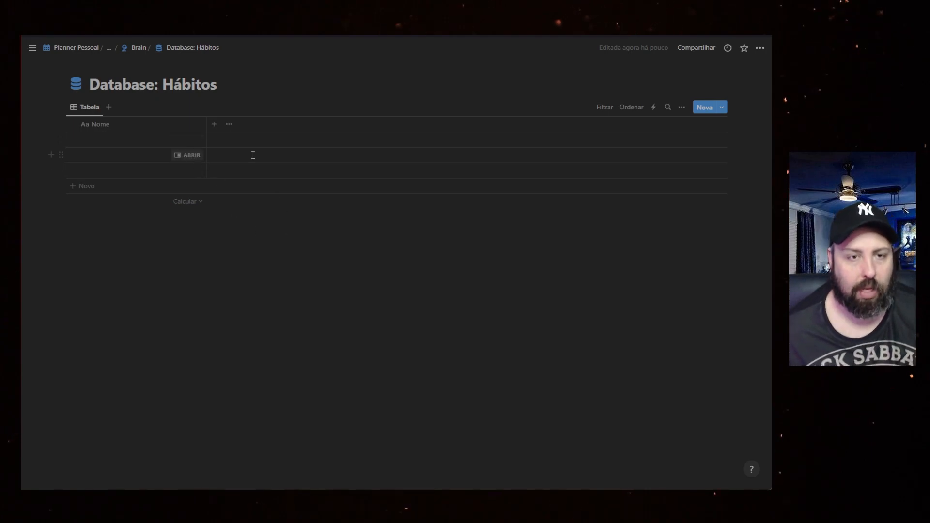
# Add a checkbox (Caixa de seleção) property named Andar to the Hábitos database and give it the running-person icon.
pyautogui.click(216, 127)
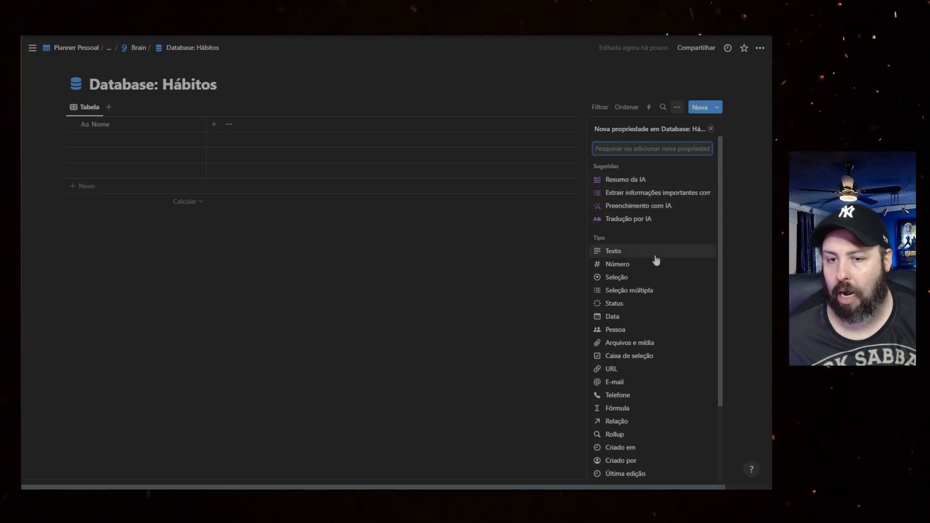
pyautogui.scroll(-3, 654, 267)
pyautogui.scroll(3, 661, 291)
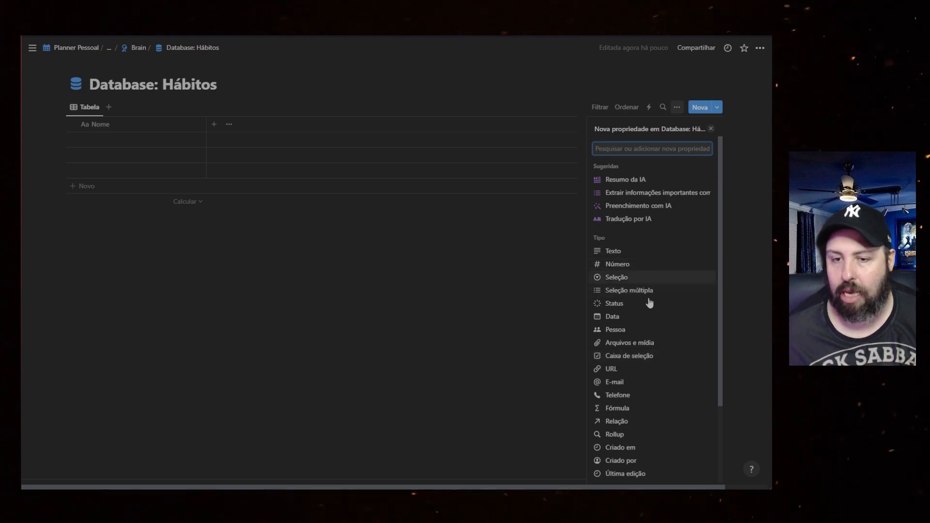
pyautogui.click(628, 359)
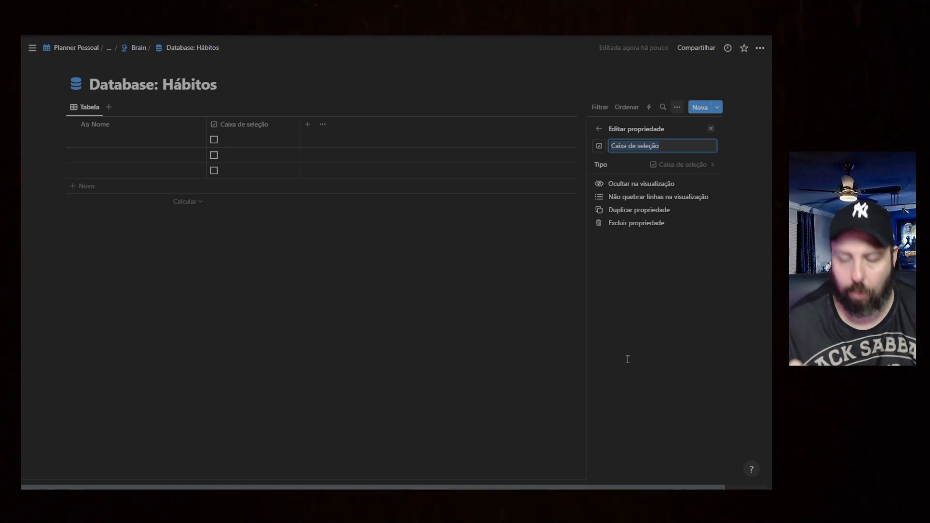
pyautogui.write('Andar')
pyautogui.click(599, 147)
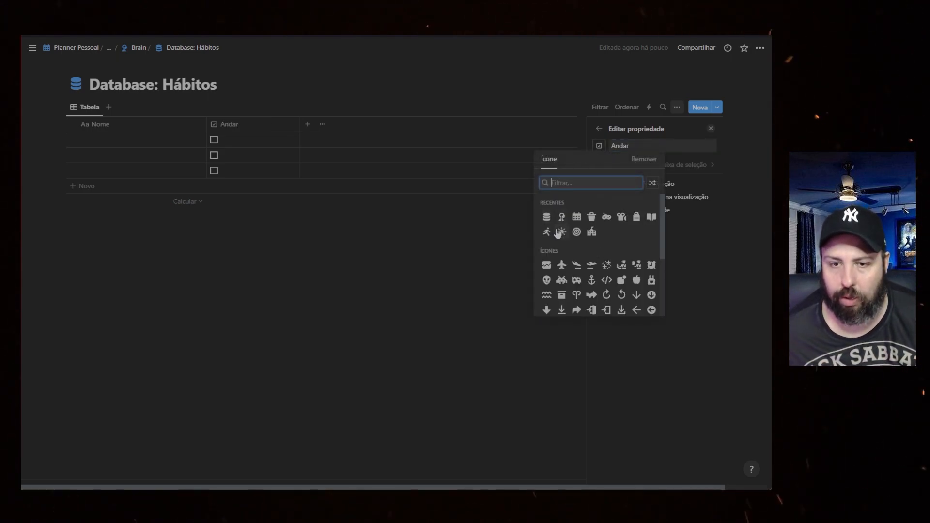
pyautogui.click(546, 232)
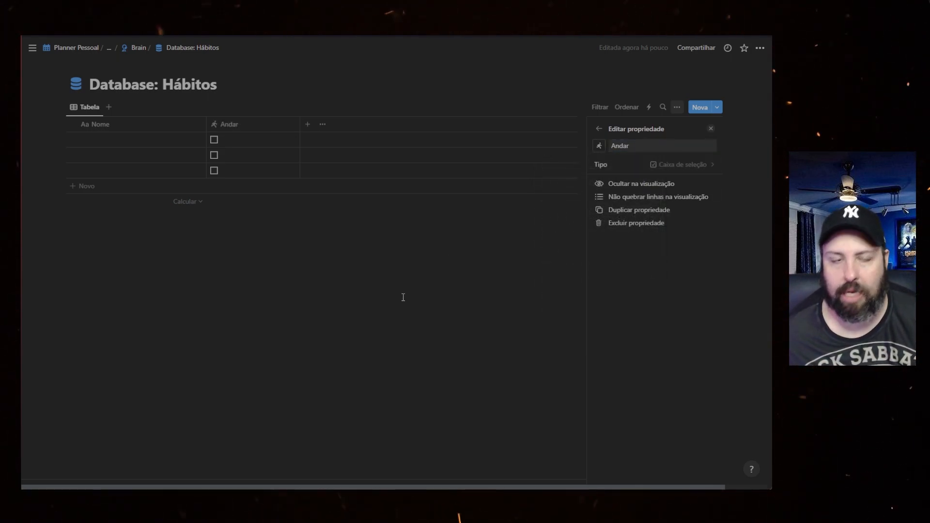
# Switch to Emojipedia in a new browser tab, search for "run" and copy the Person Running emoji.
pyautogui.click(613, 147)
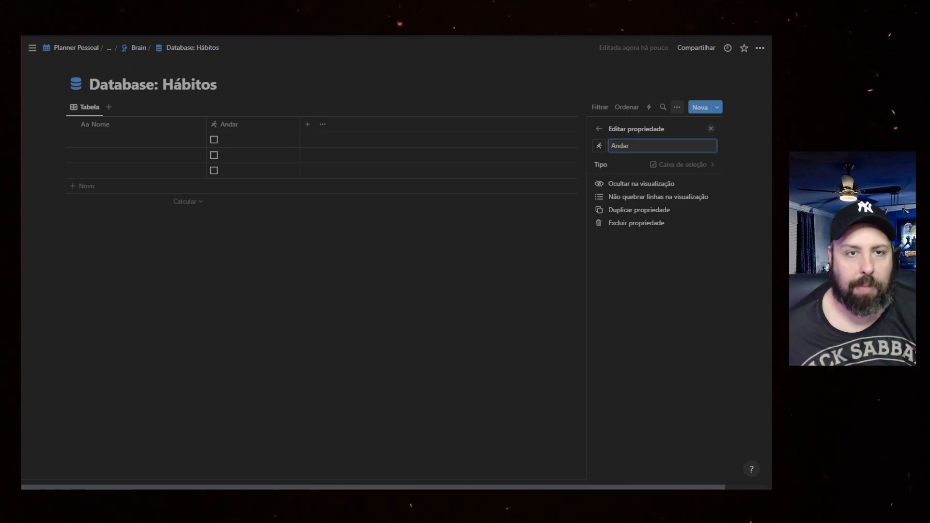
pyautogui.hotkey('ctrl', 't')
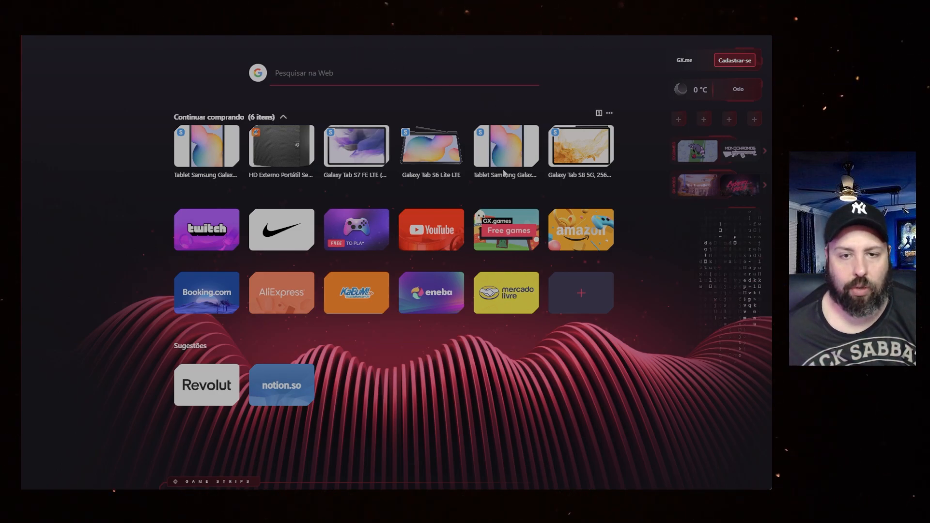
pyautogui.press('Return')
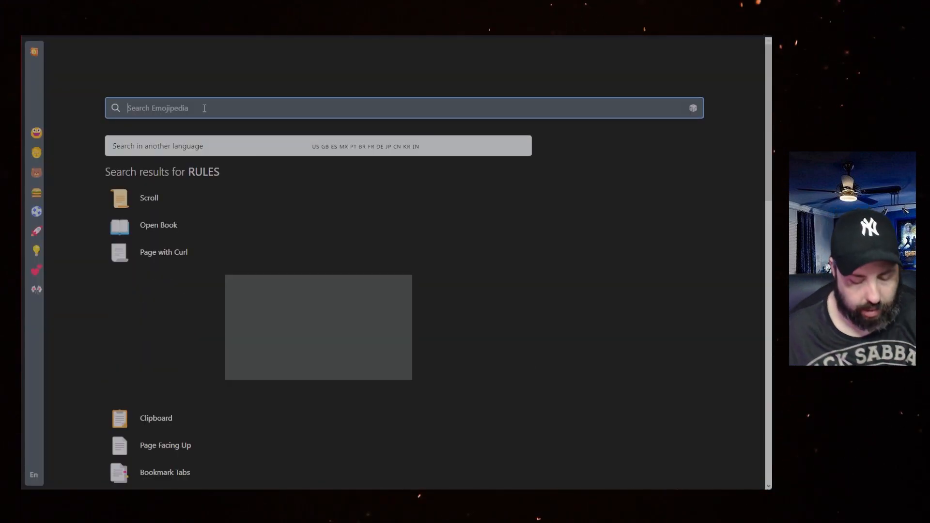
pyautogui.write('run')
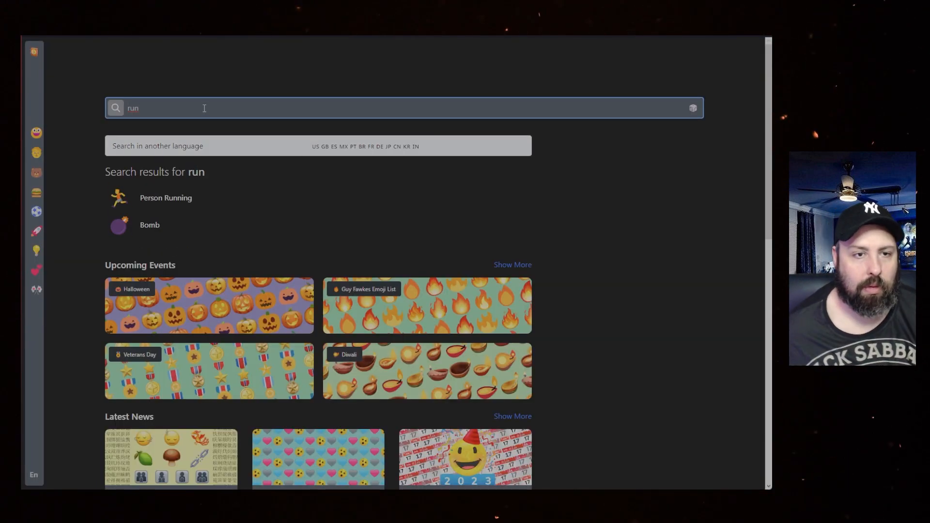
pyautogui.click(126, 202)
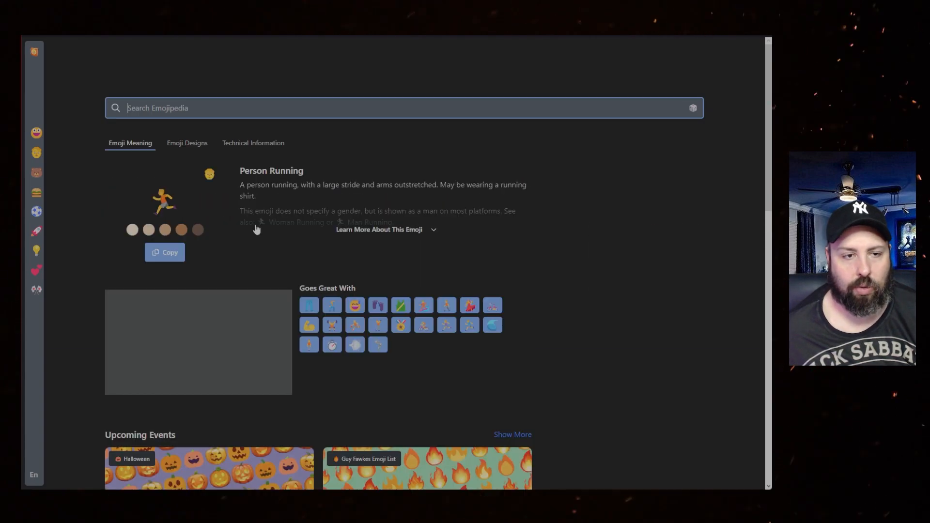
pyautogui.click(165, 253)
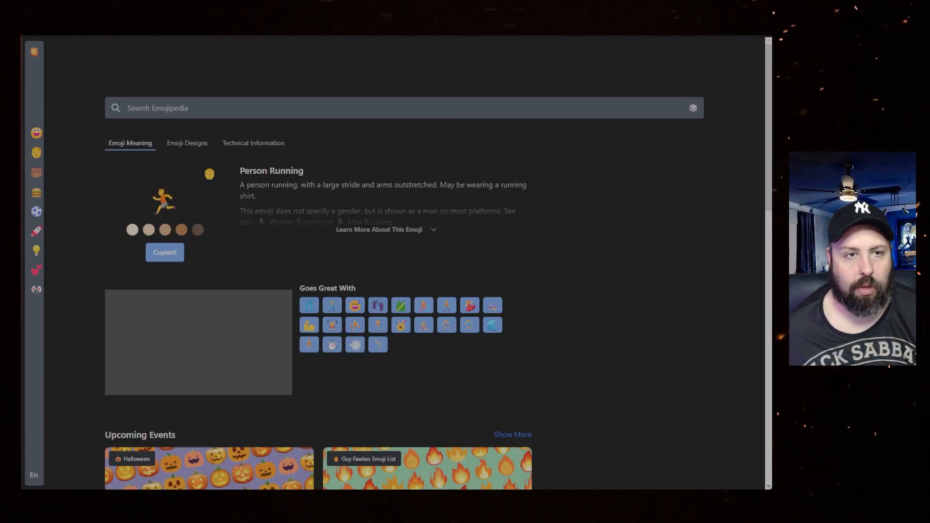
# Return to Notion and paste the running emoji in front of the property name Andar.
pyautogui.hotkey('alt', 'Tab')
pyautogui.hotkey('ctrl', 'v')
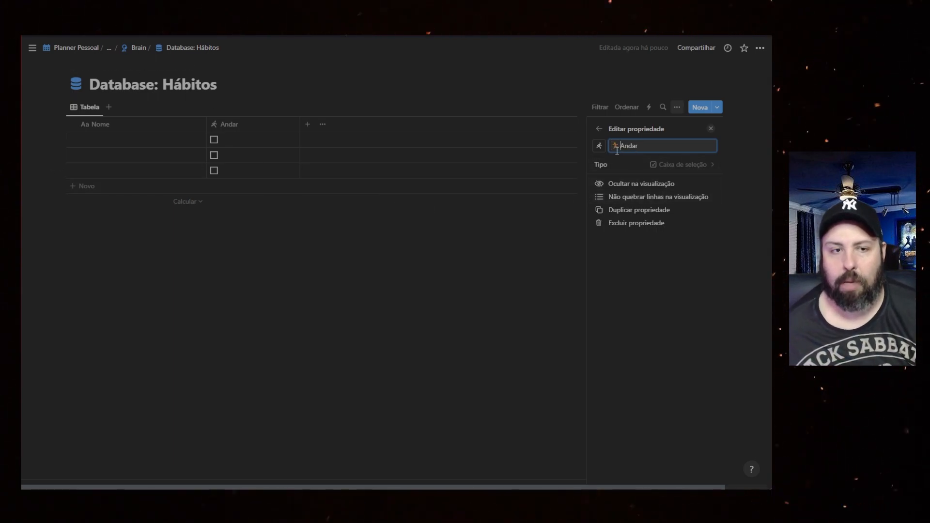
pyautogui.click(321, 264)
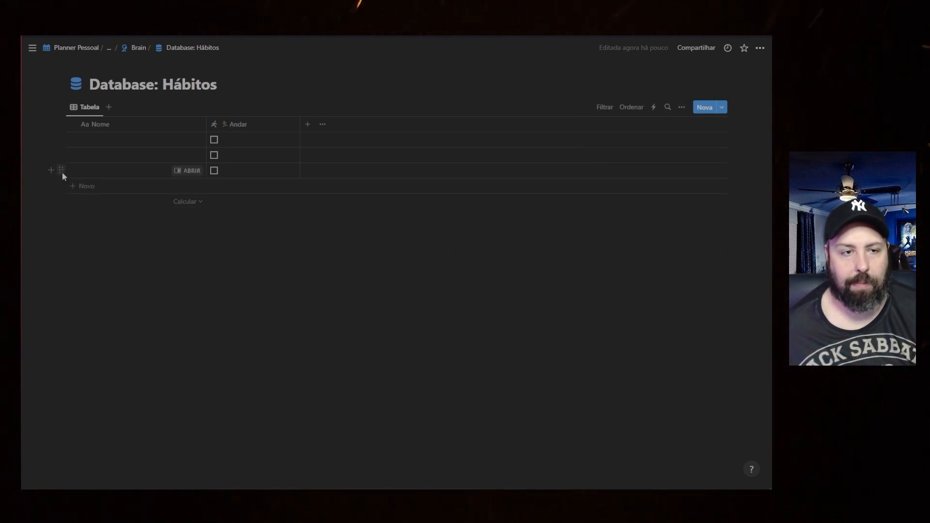
# Delete all three empty rows from the Hábitos table.
pyautogui.click(62, 170)
pyautogui.click(96, 100)
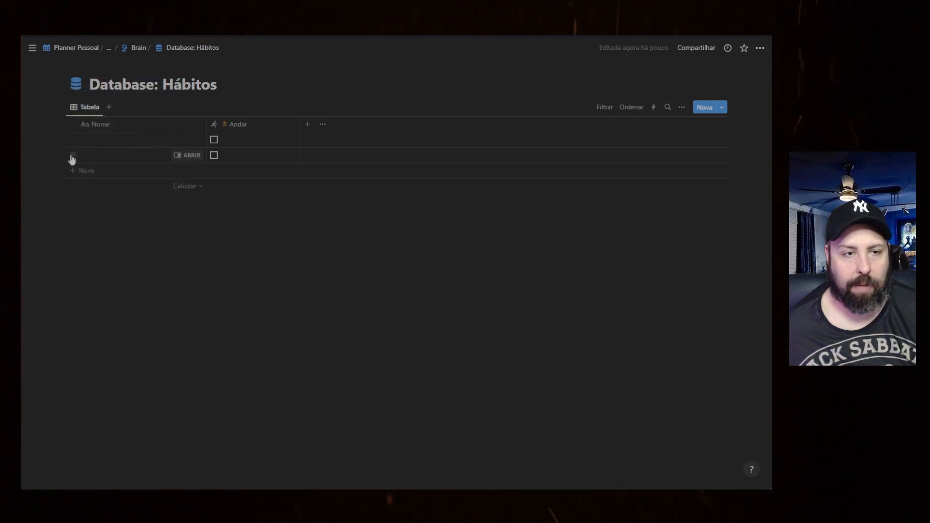
pyautogui.click(62, 155)
pyautogui.click(88, 84)
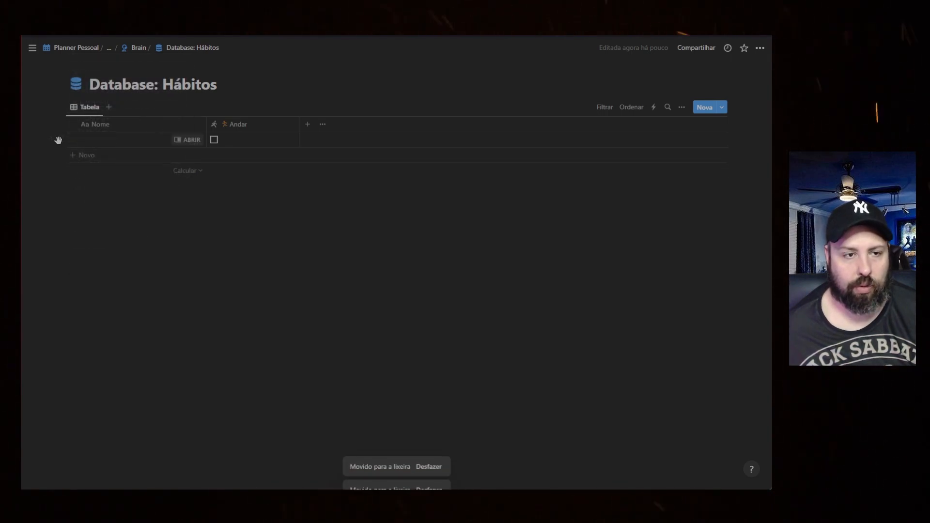
pyautogui.click(58, 140)
pyautogui.click(76, 74)
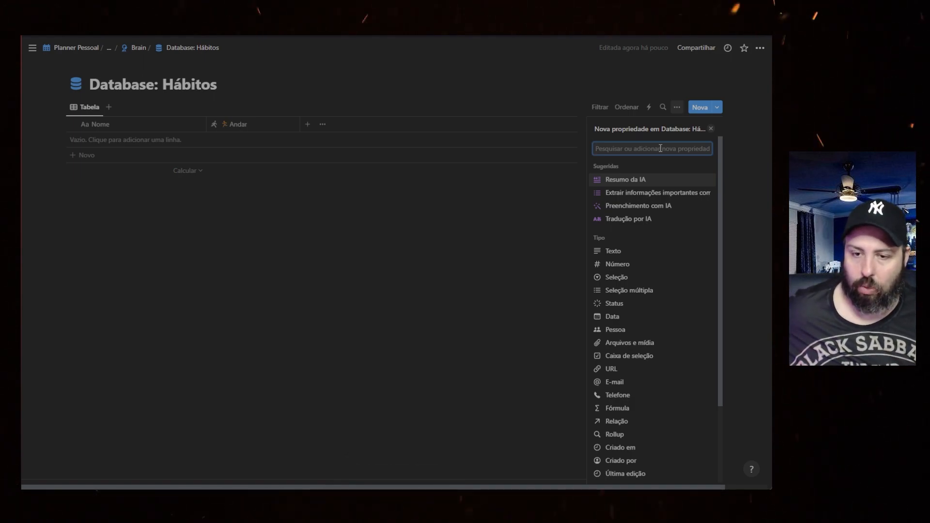
# Add a second checkbox (Caixa de seleção) property named Leitura and give it the open-book icon.
pyautogui.write('sel')
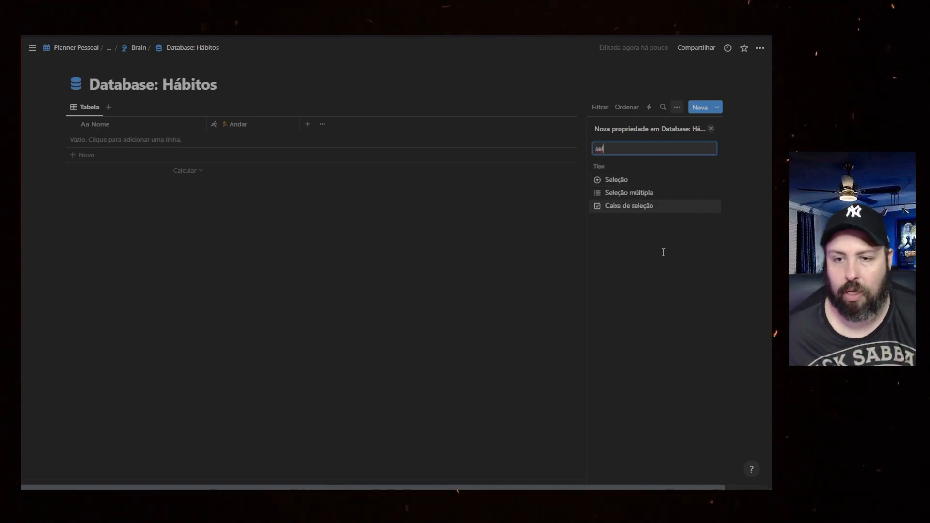
pyautogui.click(650, 215)
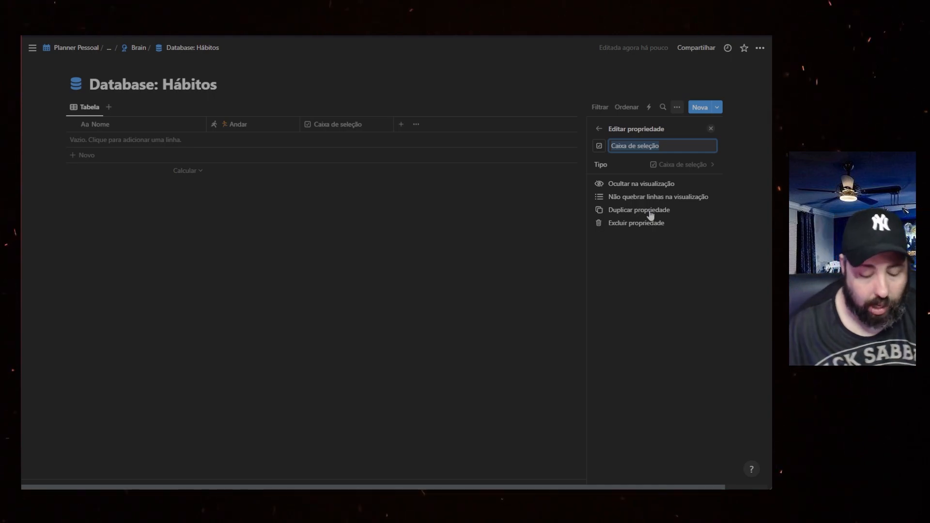
pyautogui.write('Leitura')
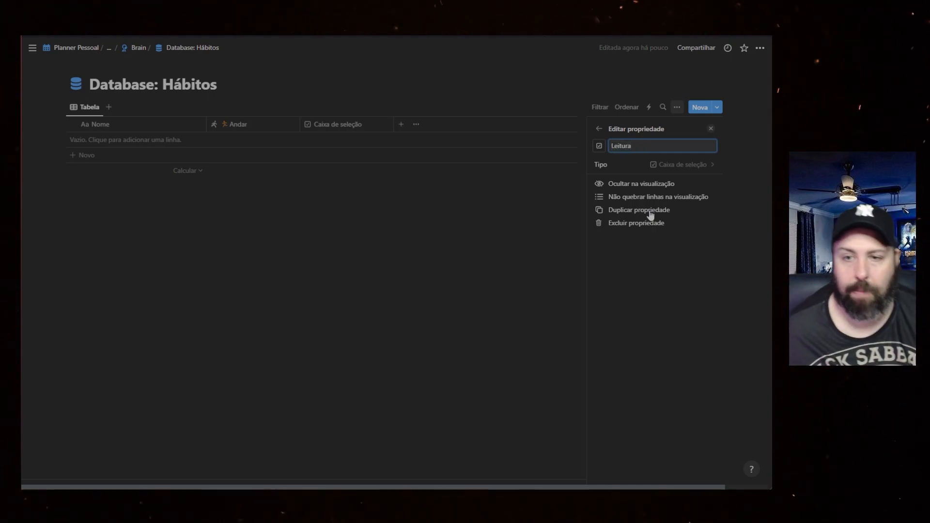
pyautogui.click(600, 146)
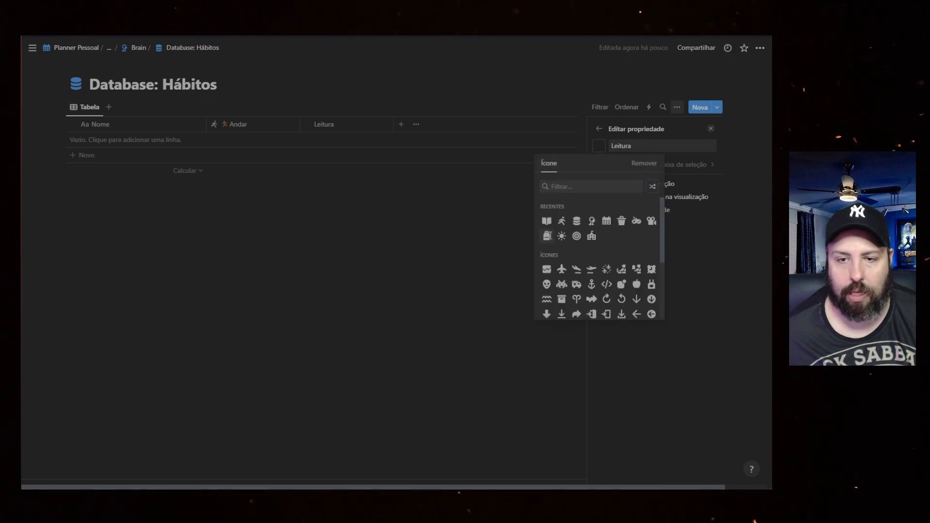
pyautogui.click(547, 236)
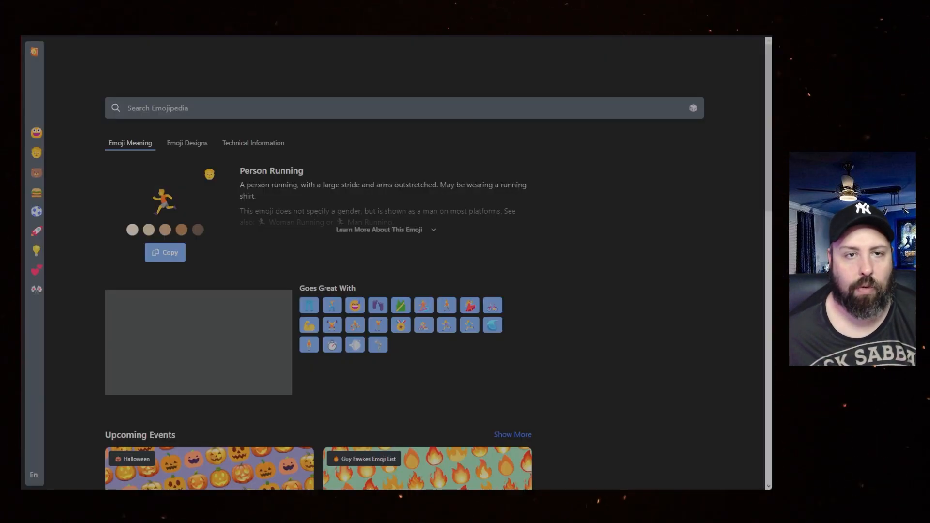
# Switch to Emojipedia, search for "book" and copy the Open Book emoji.
pyautogui.click(165, 112)
pyautogui.write('book')
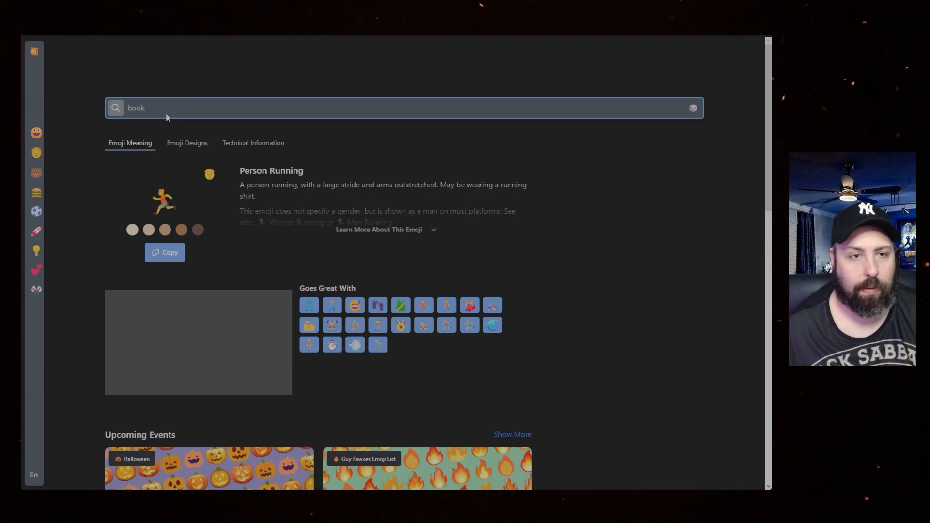
pyautogui.press('Return')
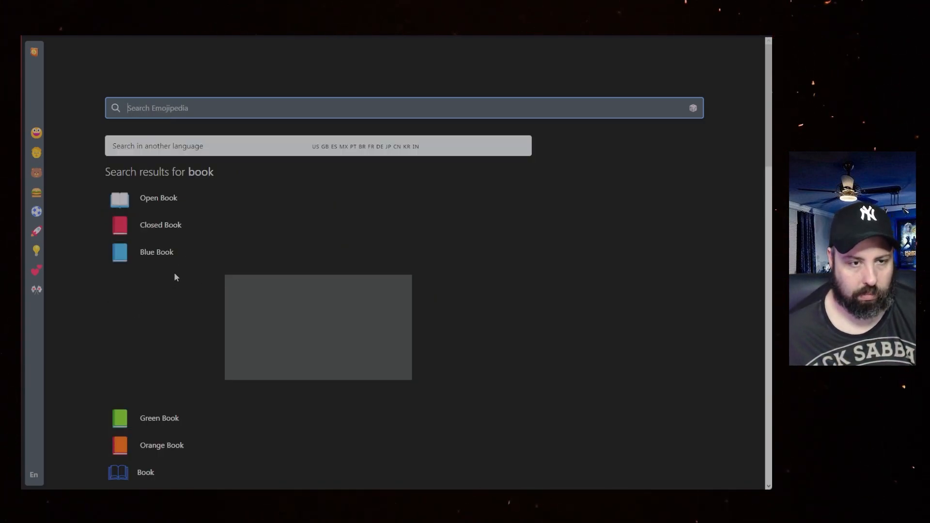
pyautogui.click(161, 206)
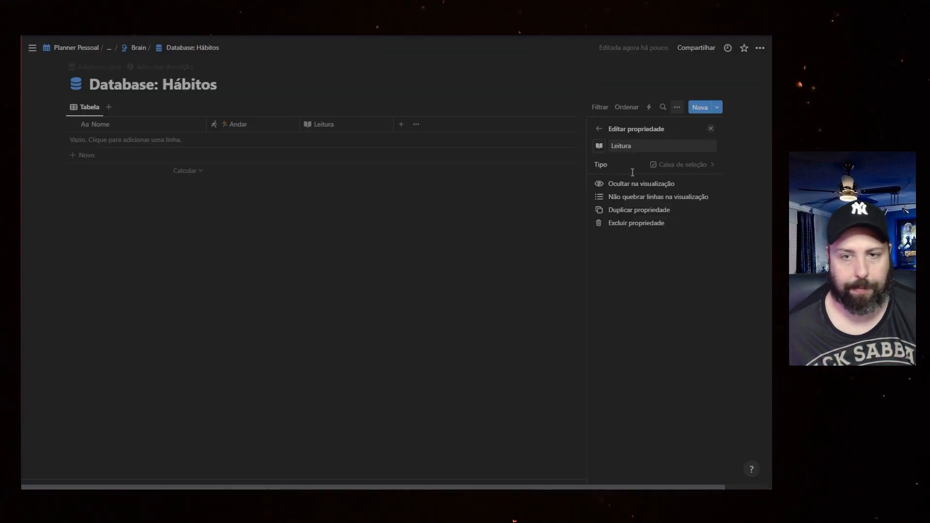
# Back in Notion, paste the book emoji in front of the property name Leitura.
pyautogui.click(616, 146)
pyautogui.hotkey('ctrl', 'v')
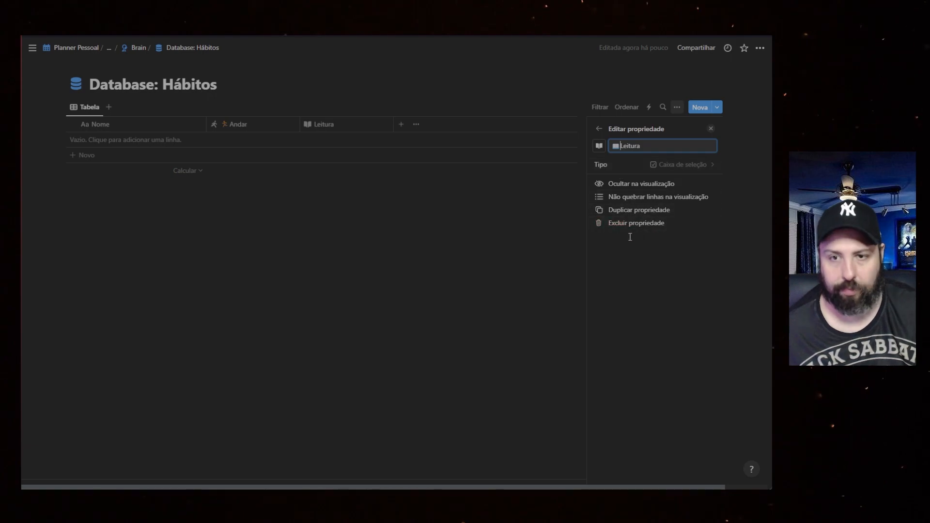
pyautogui.click(401, 125)
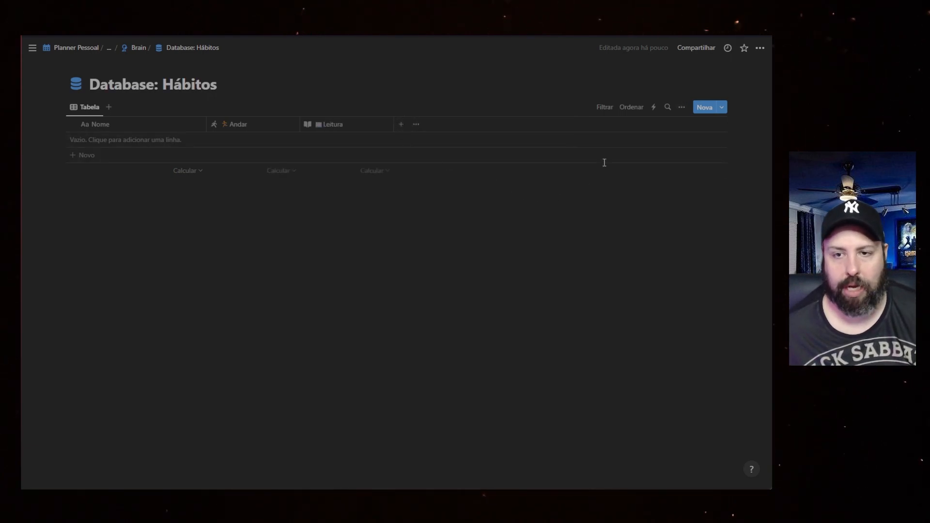
# Add a checkbox (Caixa de seleção) property named Estudar to the Hábitos table and give it the backpack icon.
pyautogui.click(402, 125)
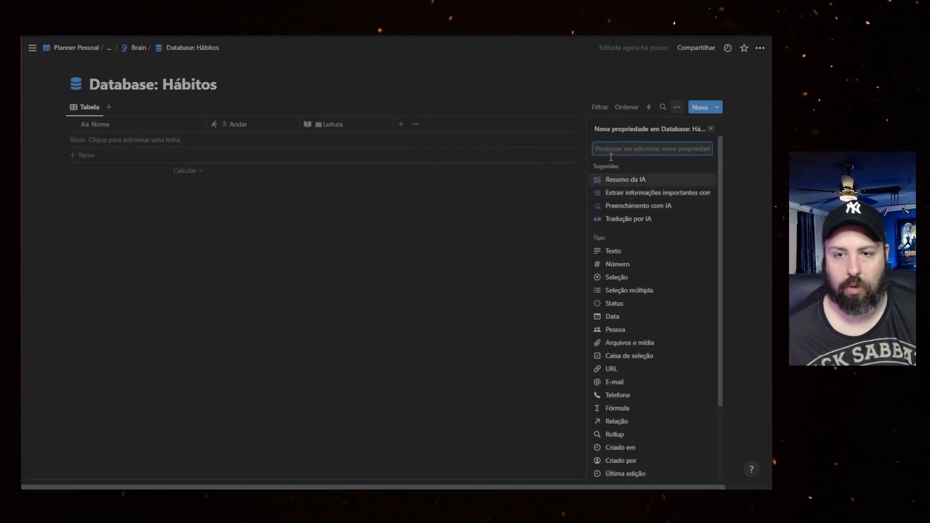
pyautogui.write('sele')
pyautogui.click(613, 208)
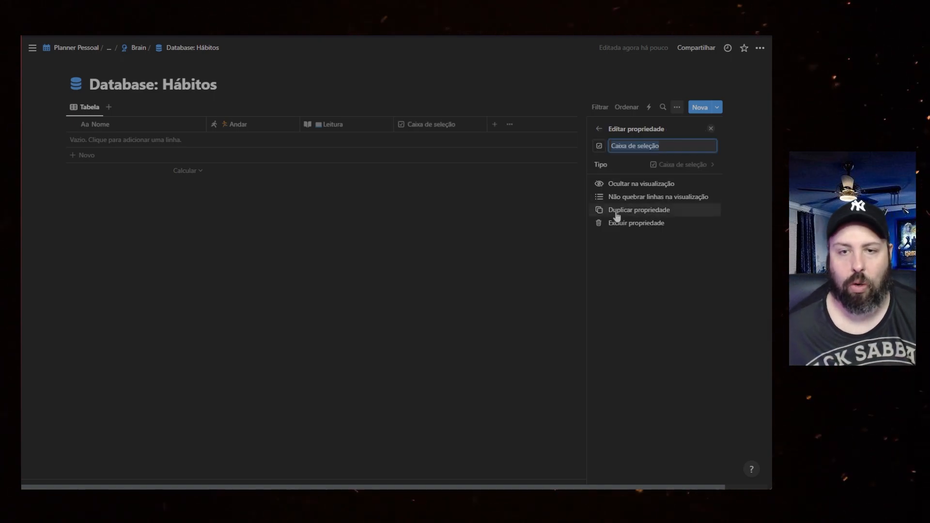
pyautogui.write('Estudar')
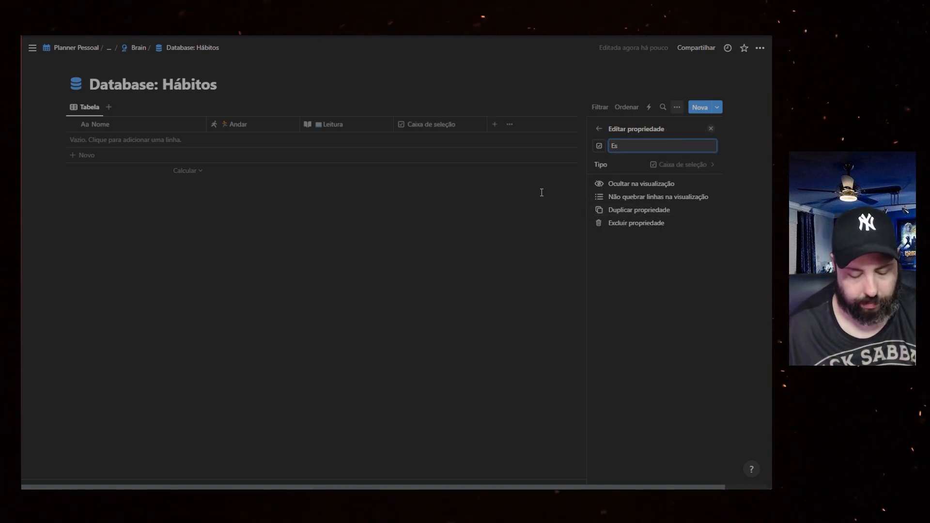
pyautogui.click(600, 146)
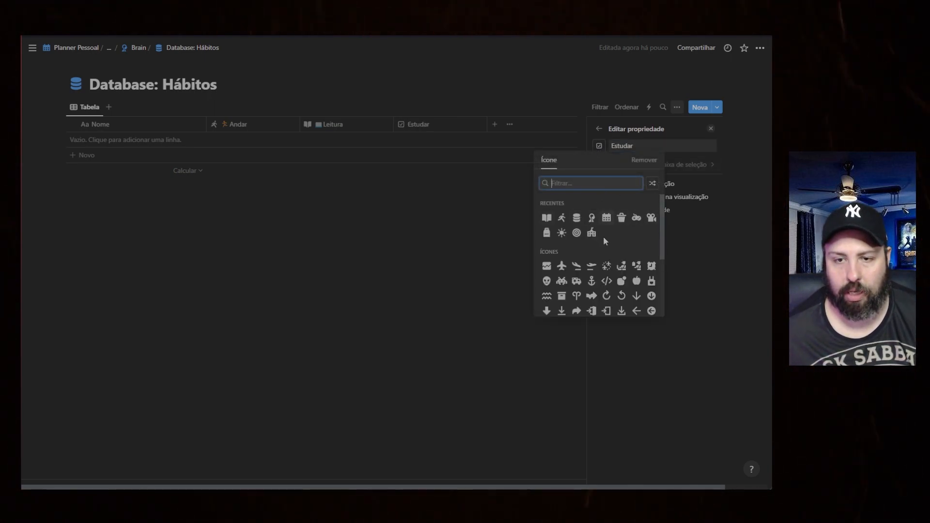
pyautogui.click(547, 232)
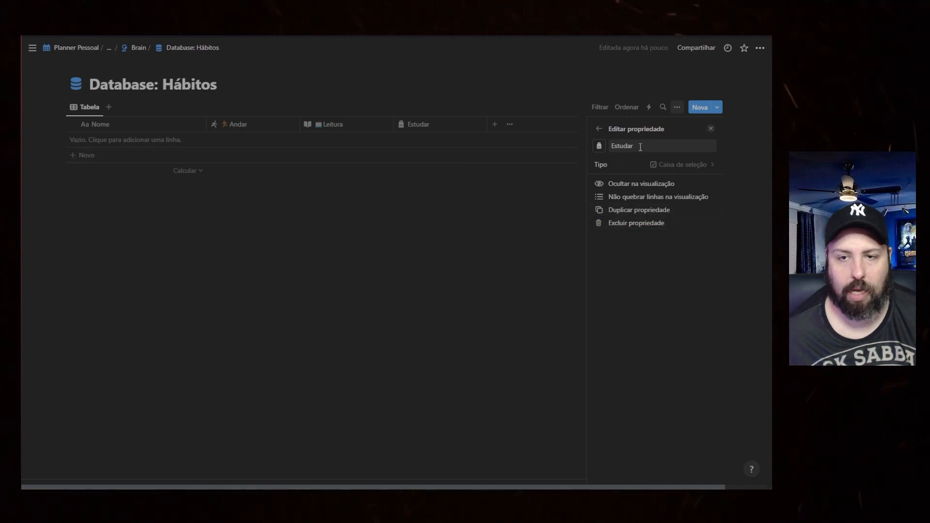
# Switch to Emojipedia, search for "school" and copy the Backpack emoji.
pyautogui.hotkey('ctrl', 'Tab')
pyautogui.click(174, 110)
pyautogui.write('scholl')
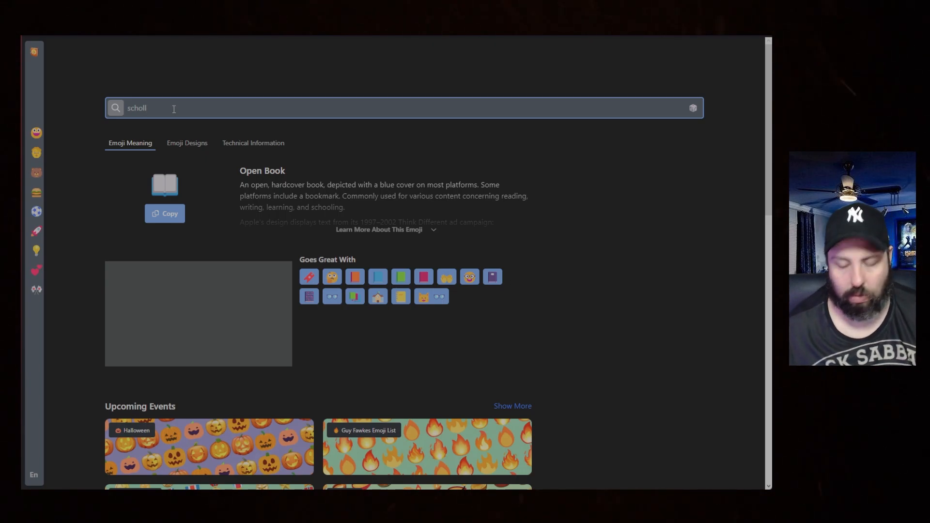
pyautogui.press('Return')
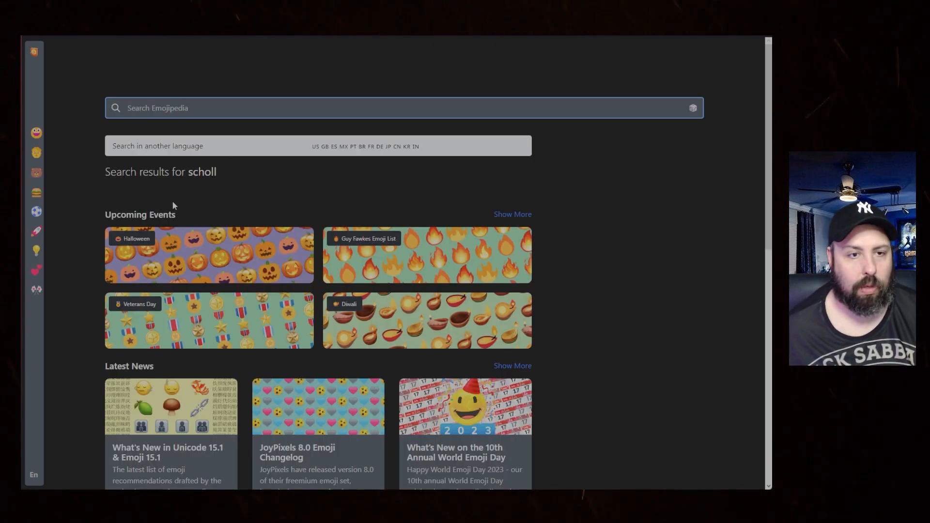
pyautogui.click(161, 108)
pyautogui.write('s')
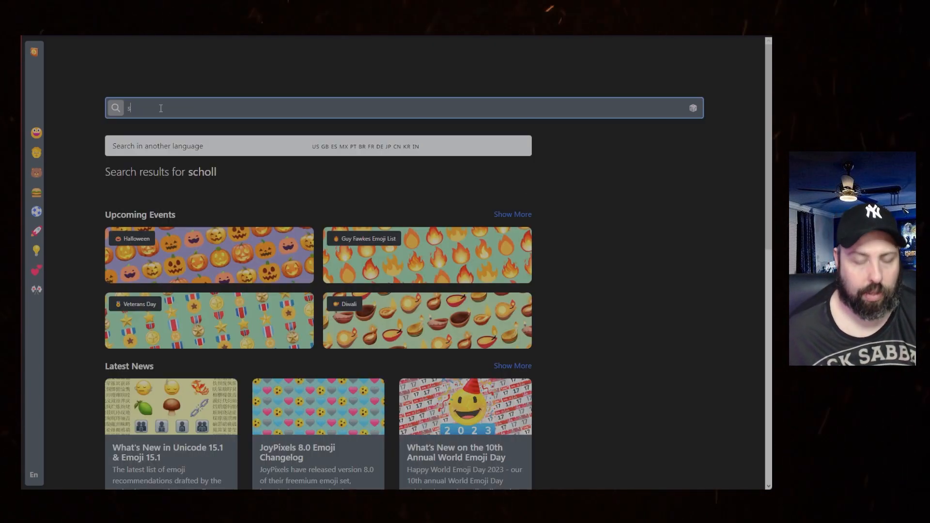
pyautogui.write('choll')
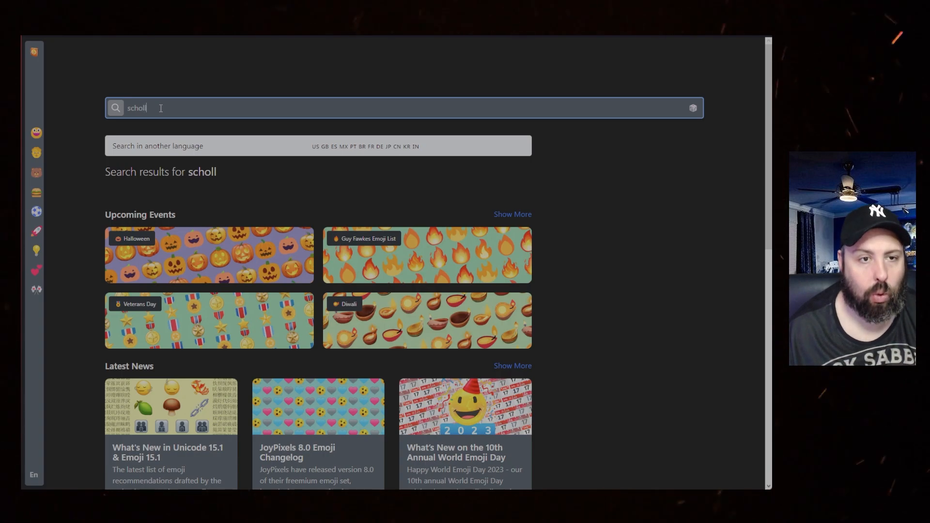
pyautogui.press('BackSpace')
pyautogui.press('BackSpace')
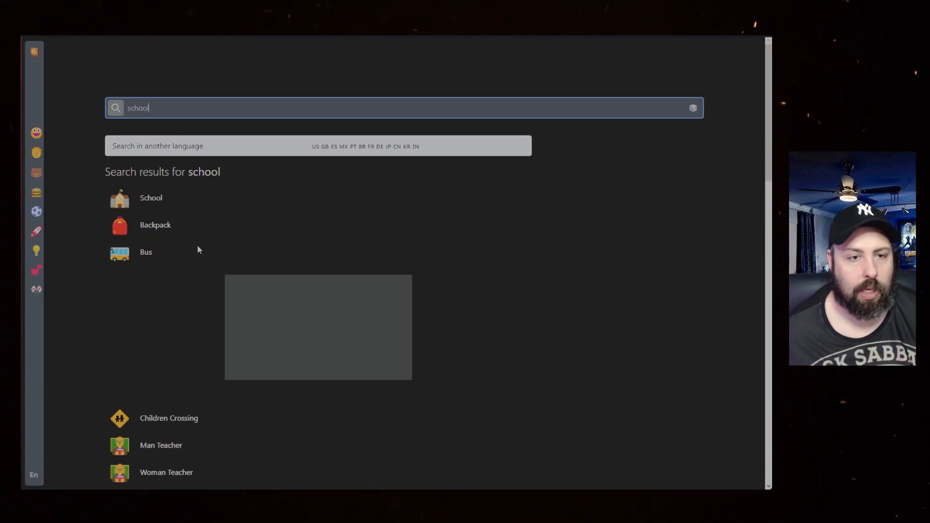
pyautogui.click(158, 230)
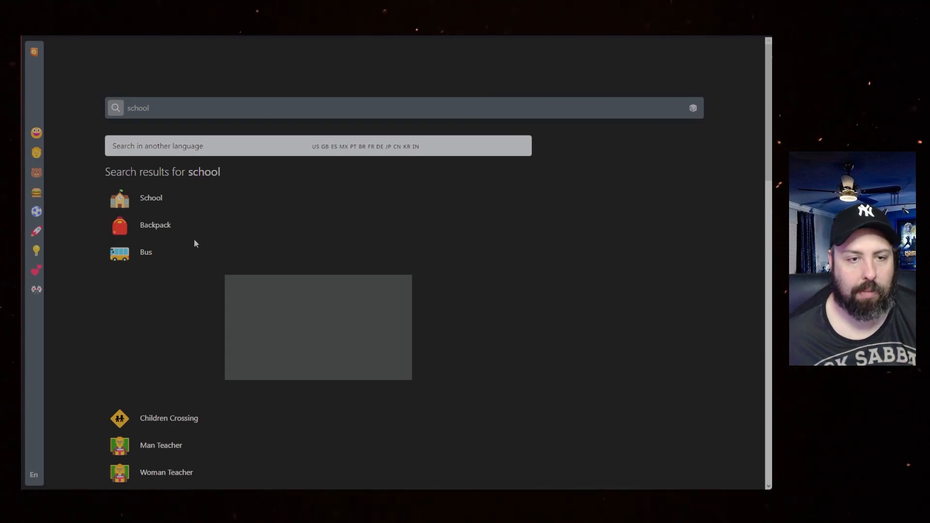
pyautogui.click(165, 214)
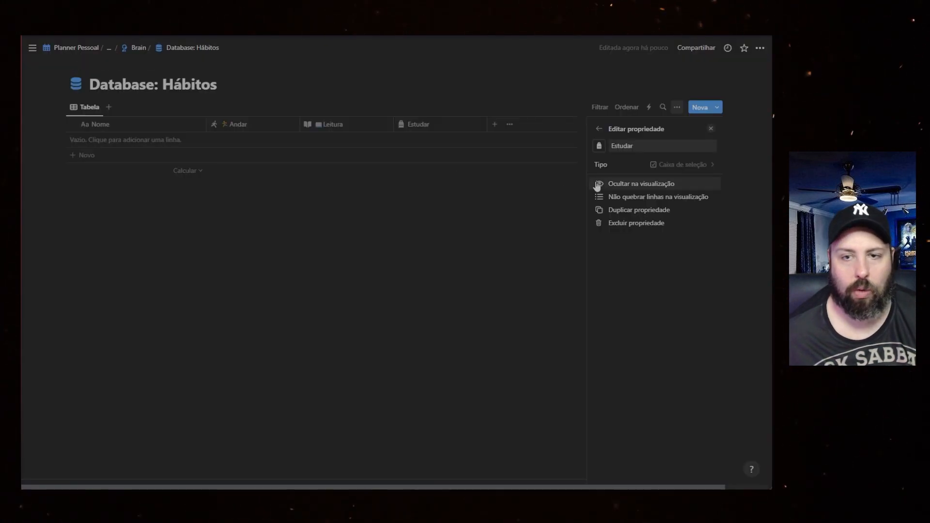
# Back in Notion, paste the backpack emoji in front of the property name Estudar and close the property editor.
pyautogui.click(612, 146)
pyautogui.hotkey('ctrl', 'v')
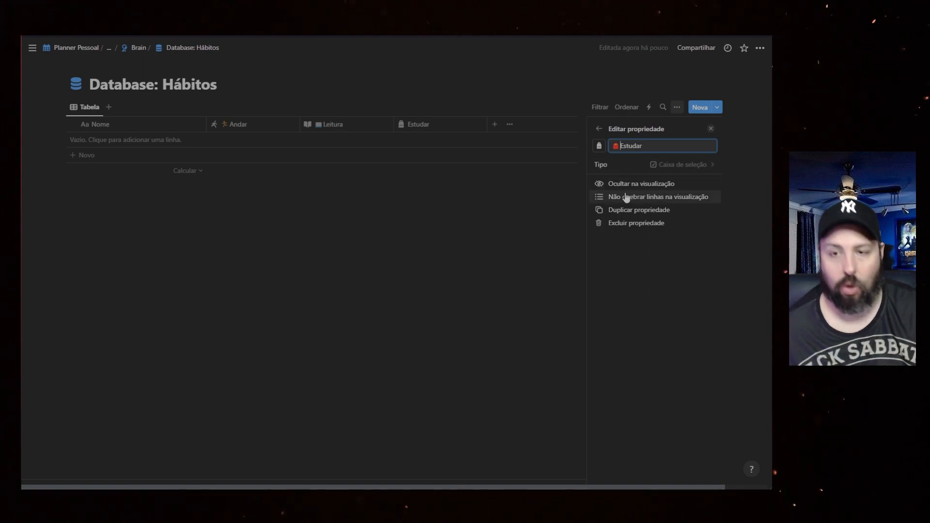
pyautogui.click(711, 128)
# Add a checkbox (Caixa de seleção) property named "Assidtir Filme ou Série" and give it the movie camera icon.
pyautogui.click(494, 124)
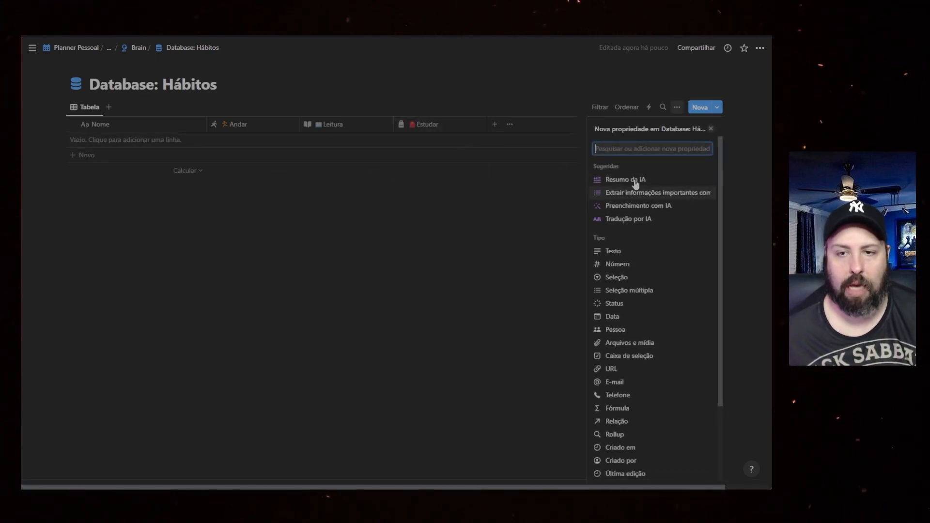
pyautogui.write('caixa')
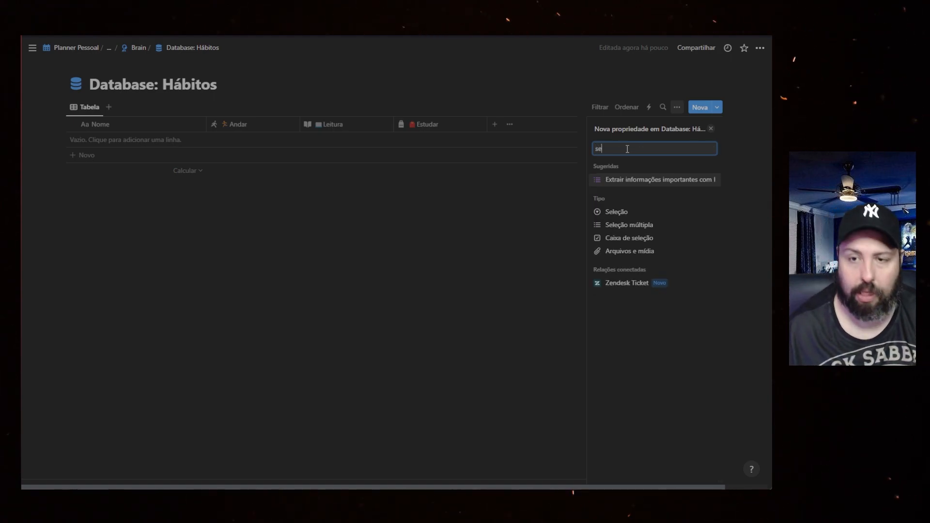
pyautogui.click(633, 208)
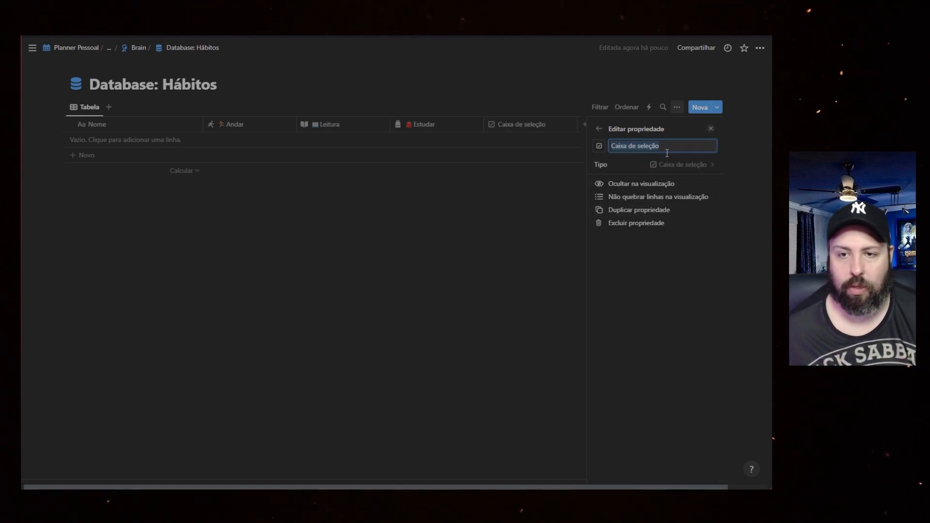
pyautogui.write('Assitir Filme')
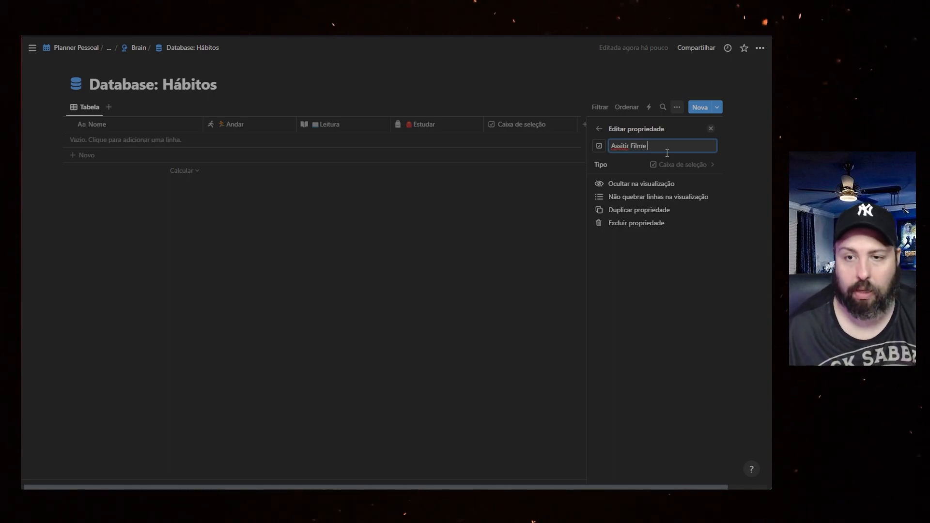
pyautogui.write(' ou Séried')
pyautogui.click(599, 146)
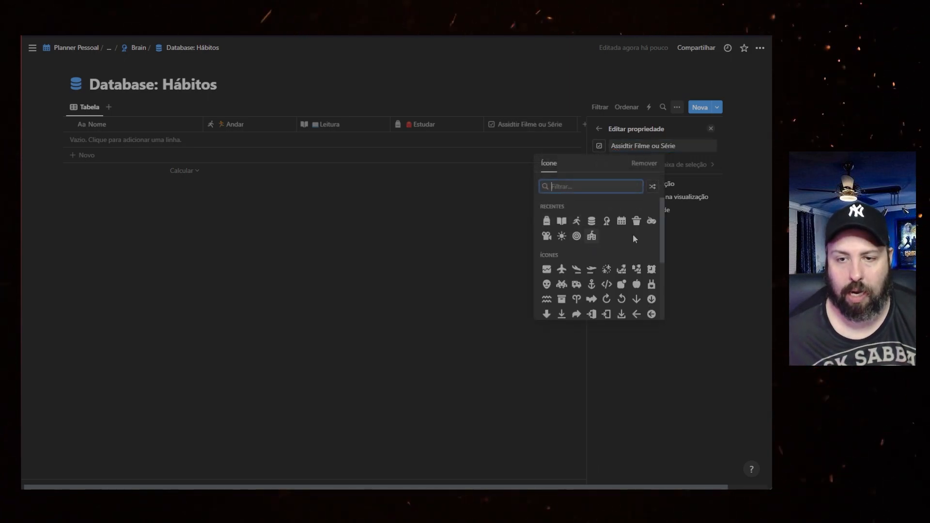
pyautogui.click(562, 237)
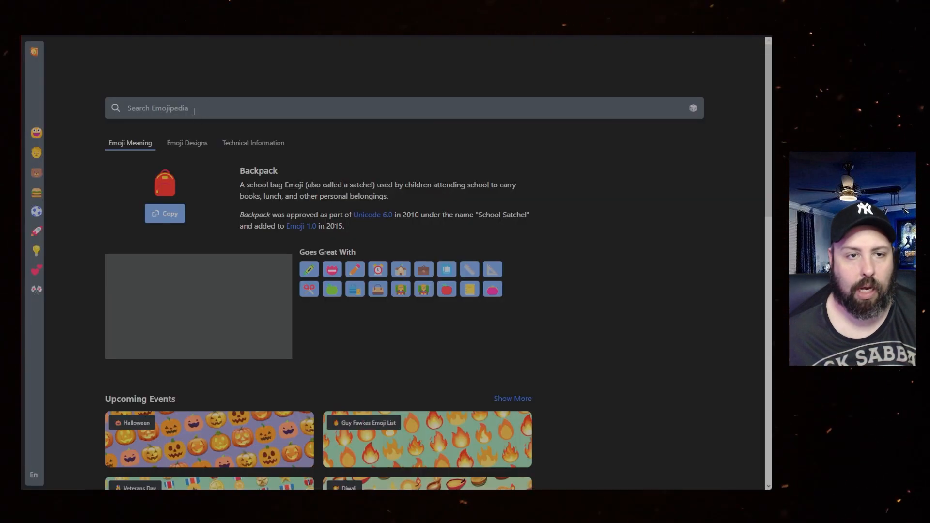
# Switch to Emojipedia, search for "film" and copy the Movie Camera emoji.
pyautogui.click(194, 113)
pyautogui.write('film')
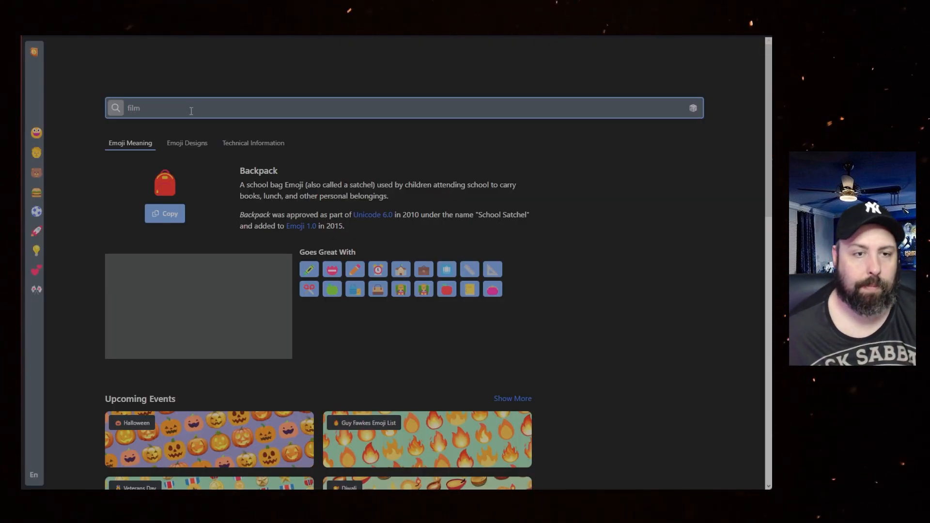
pyautogui.press('Return')
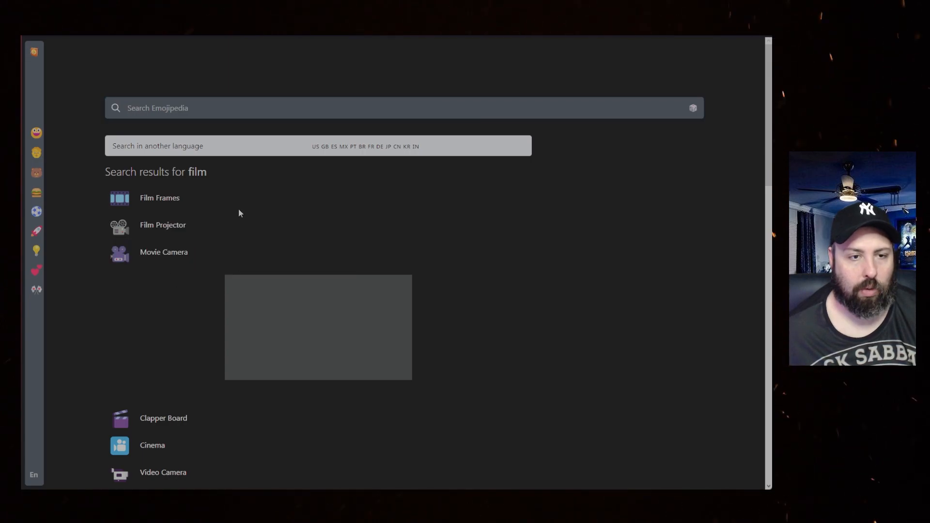
pyautogui.click(164, 252)
pyautogui.click(171, 217)
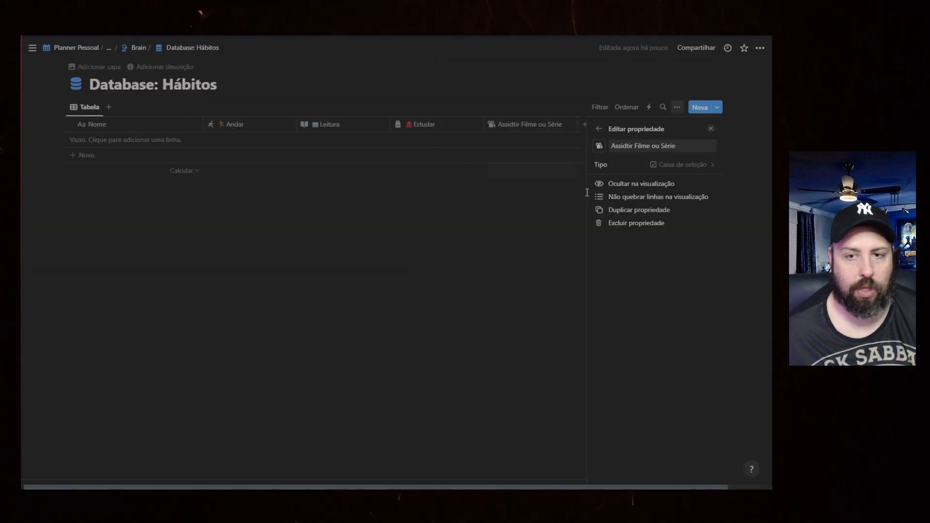
# Back in Notion, paste the movie camera emoji in front of the film and series property's name and close its editor.
pyautogui.click(614, 148)
pyautogui.hotkey('ctrl', 'v')
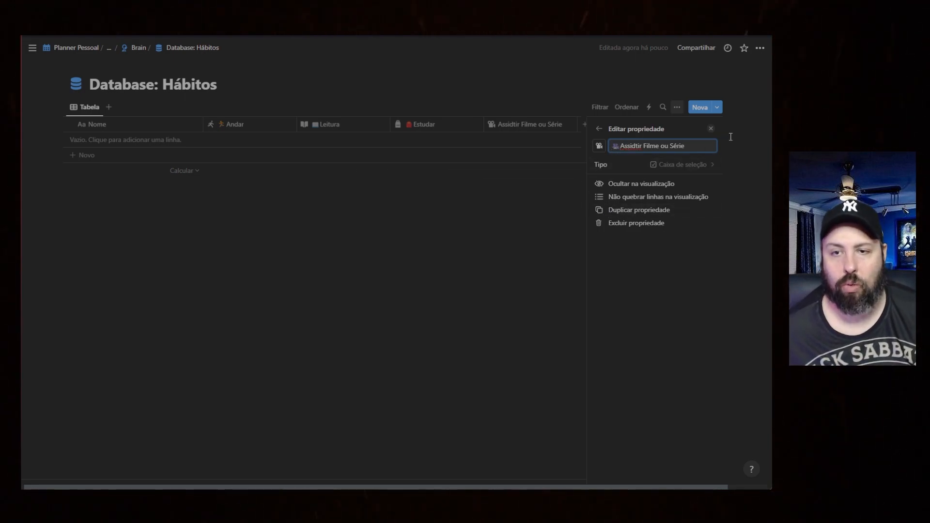
pyautogui.click(711, 129)
# Add a checkbox (Caixa de seleção) property named Jogar Gamer and give it the "video game classic" icon.
pyautogui.click(586, 127)
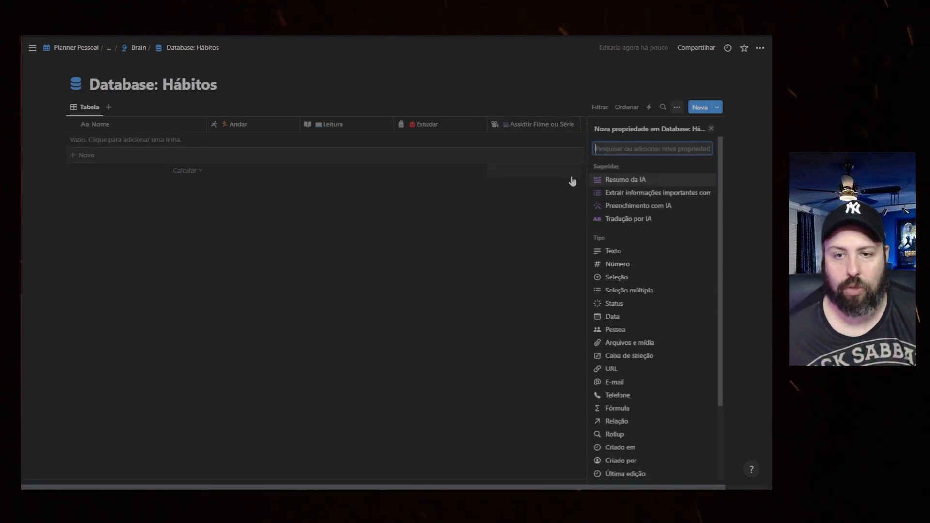
pyautogui.write('sele')
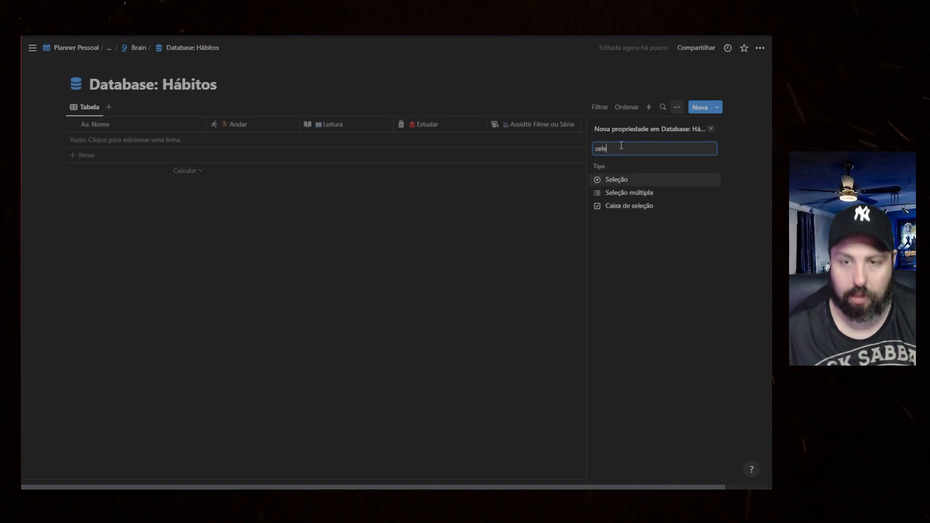
pyautogui.click(613, 209)
pyautogui.write('Jogar Gamer')
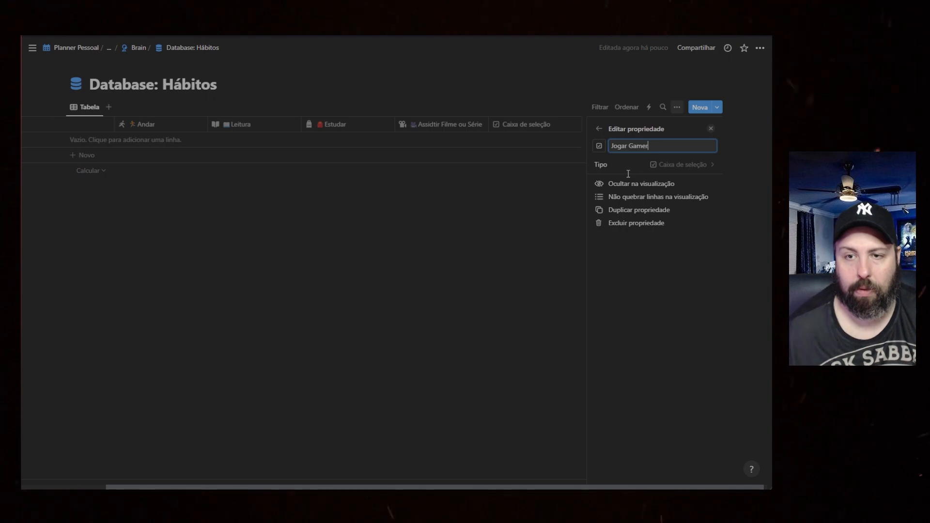
pyautogui.click(599, 146)
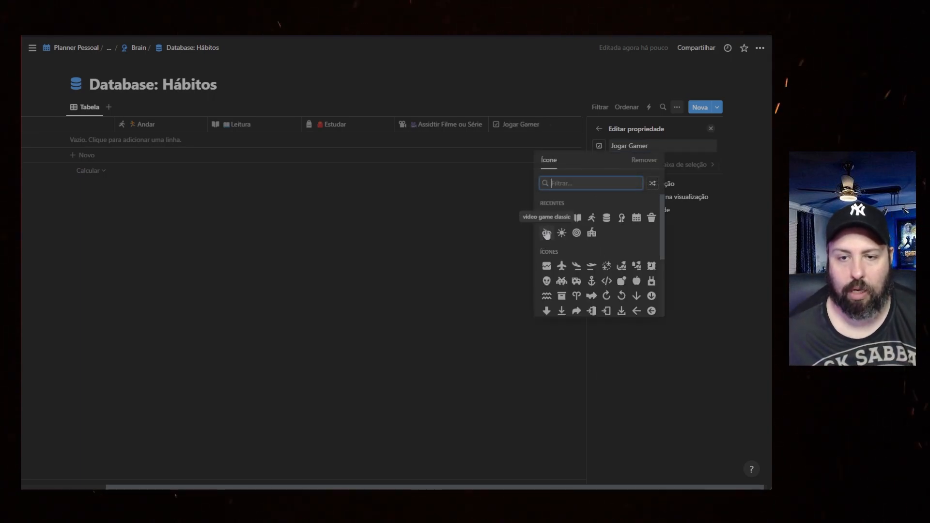
pyautogui.click(546, 234)
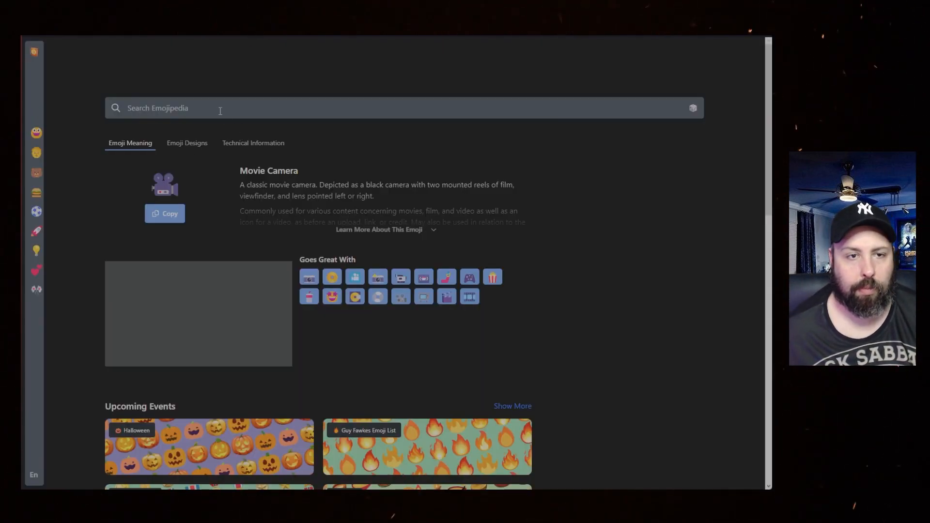
# Switch to Emojipedia, search for "video game" and copy the Video Game emoji.
pyautogui.click(220, 111)
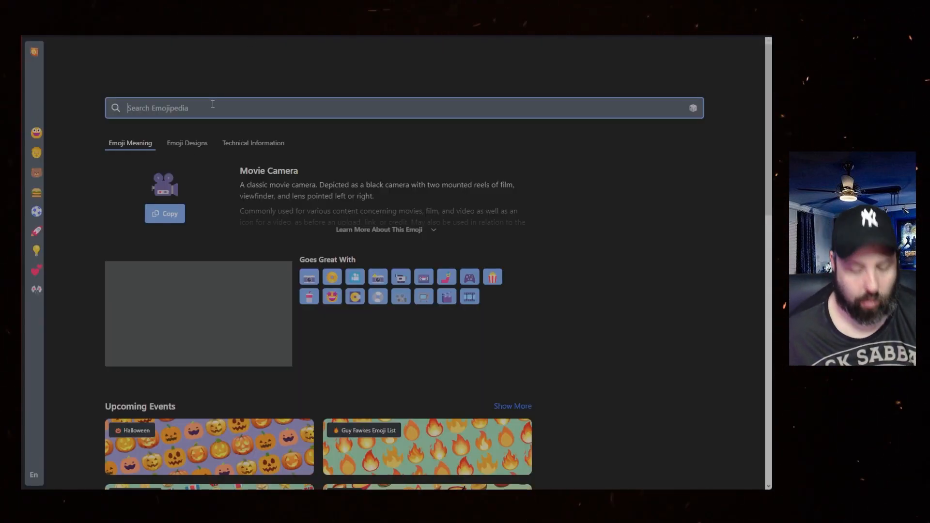
pyautogui.write('video game')
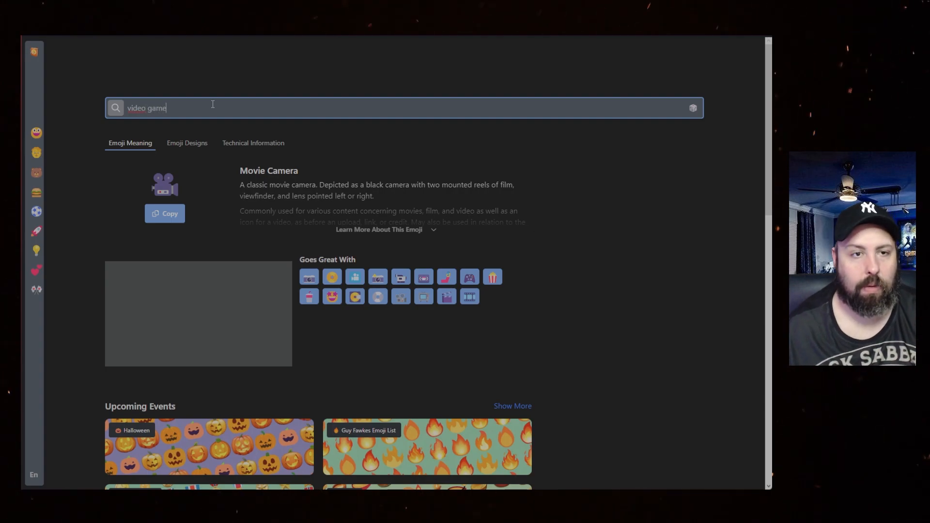
pyautogui.press('Return')
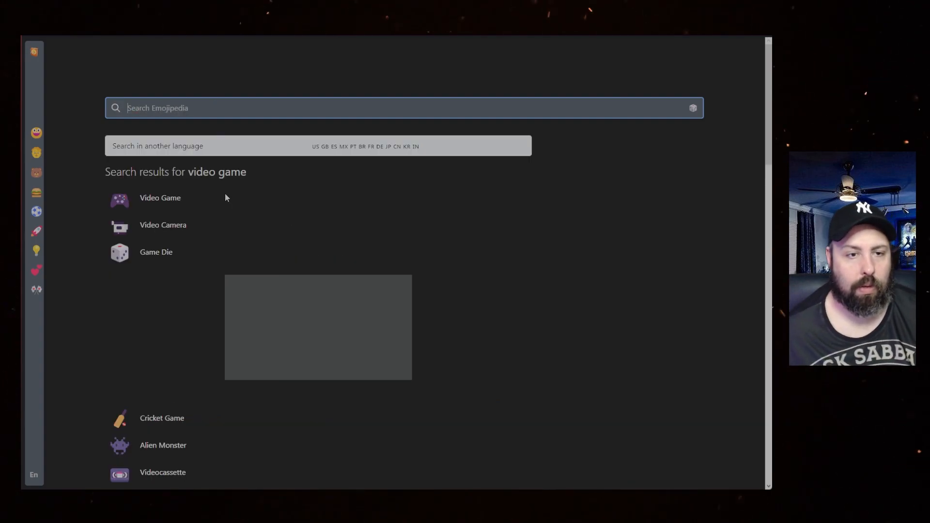
pyautogui.click(179, 208)
pyautogui.click(179, 211)
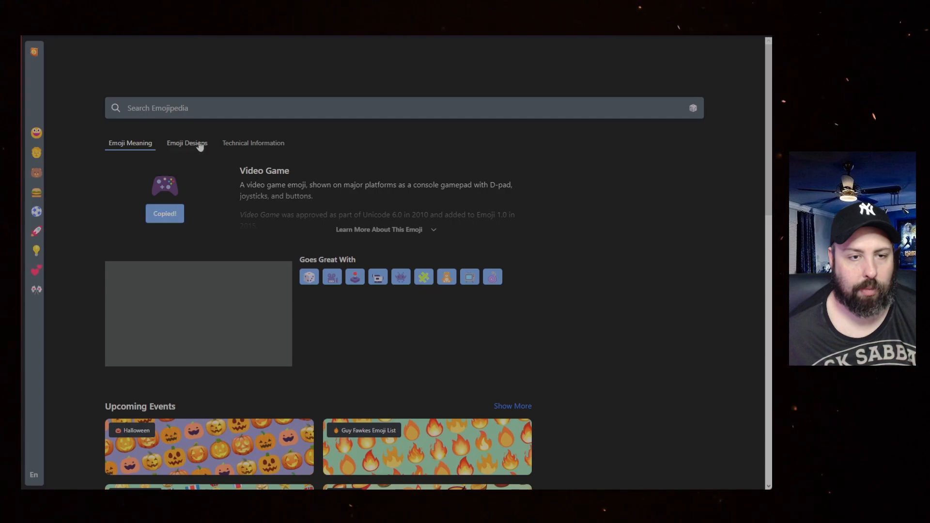
# Back in Notion, paste the video game emoji in front of the property name Jogar Gamer and close the property editor.
pyautogui.hotkey('alt', 'Tab')
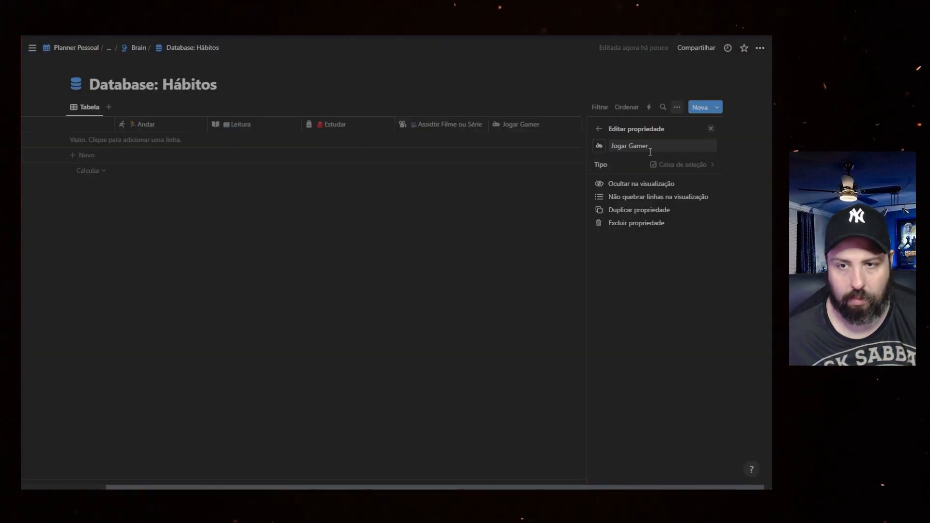
pyautogui.click(619, 147)
pyautogui.hotkey('ctrl', 'v')
pyautogui.click(533, 276)
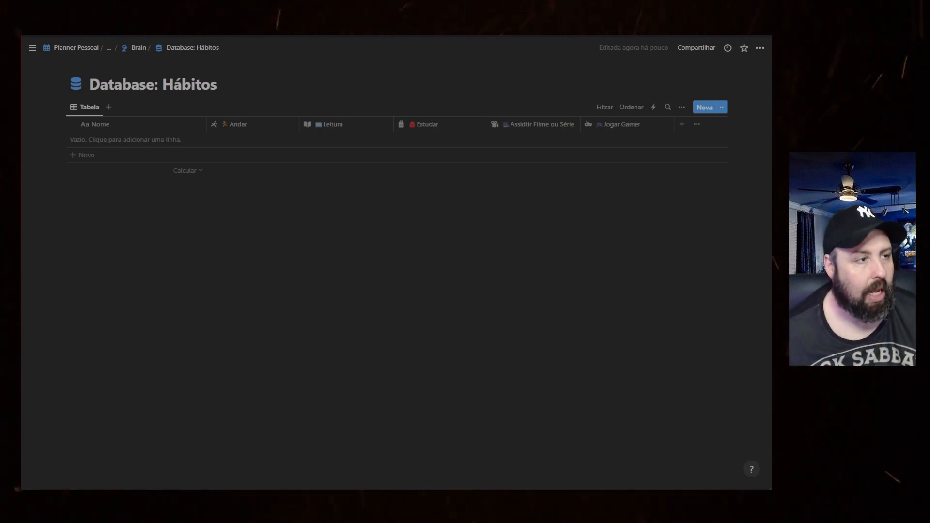
# Add a formula (Fórmula) property named Progresso and give it the round target icon.
pyautogui.click(682, 124)
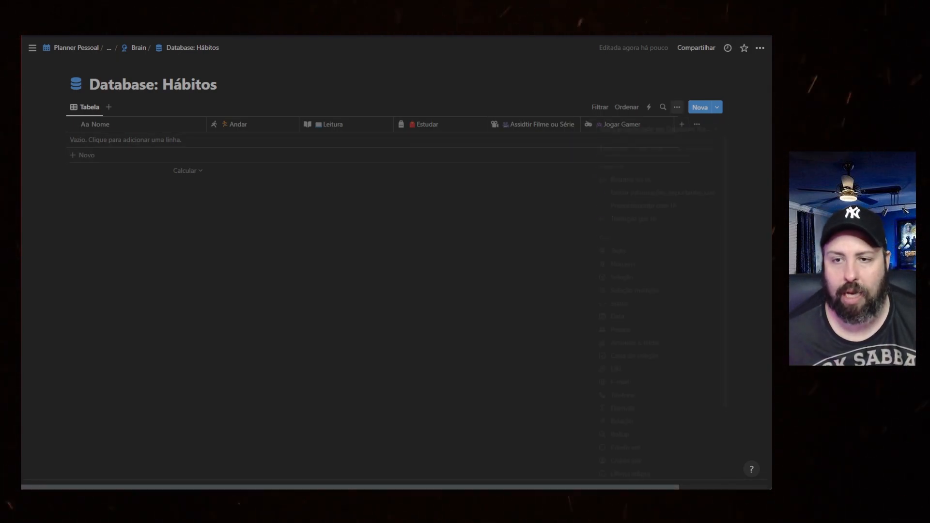
pyautogui.write('fó')
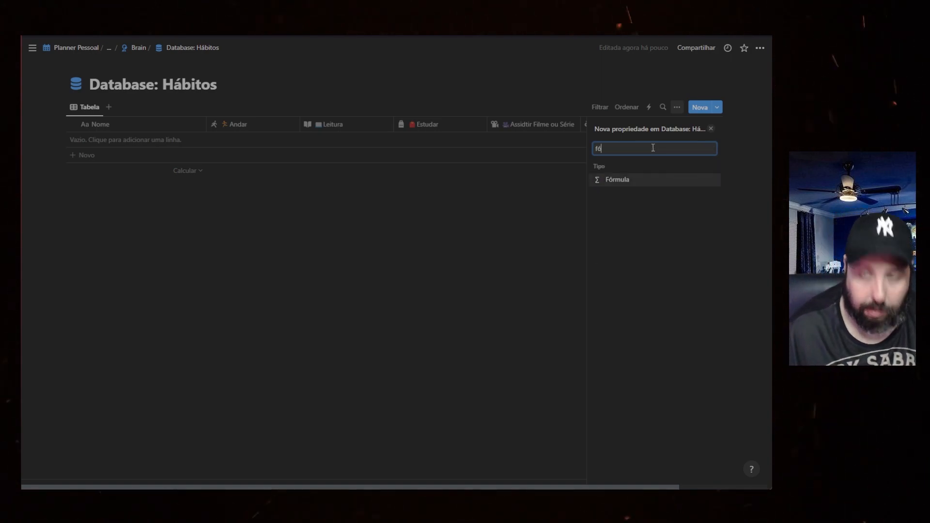
pyautogui.click(620, 182)
pyautogui.write('F')
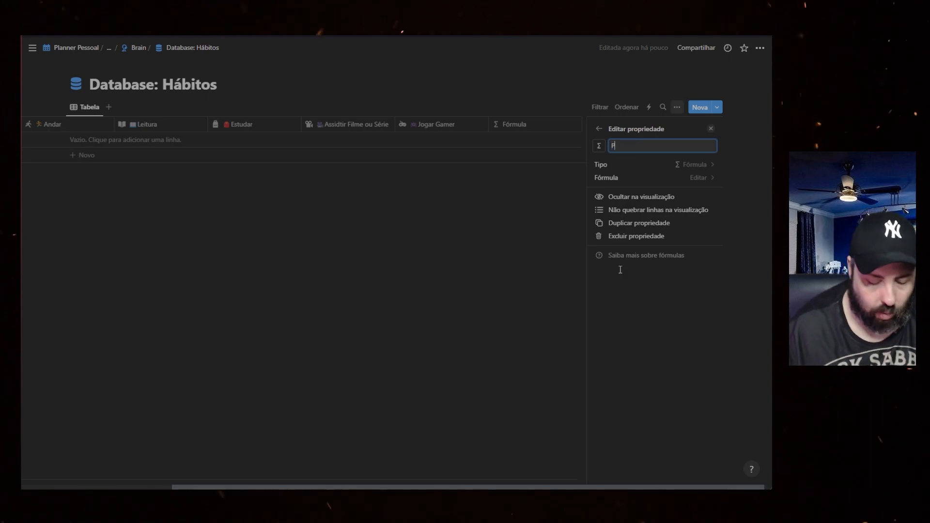
pyautogui.write('rogresso')
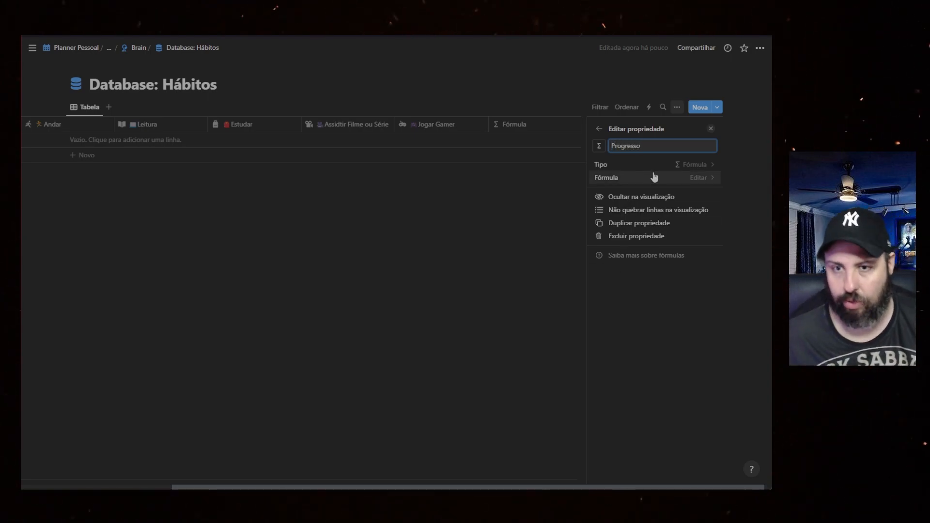
pyautogui.click(599, 145)
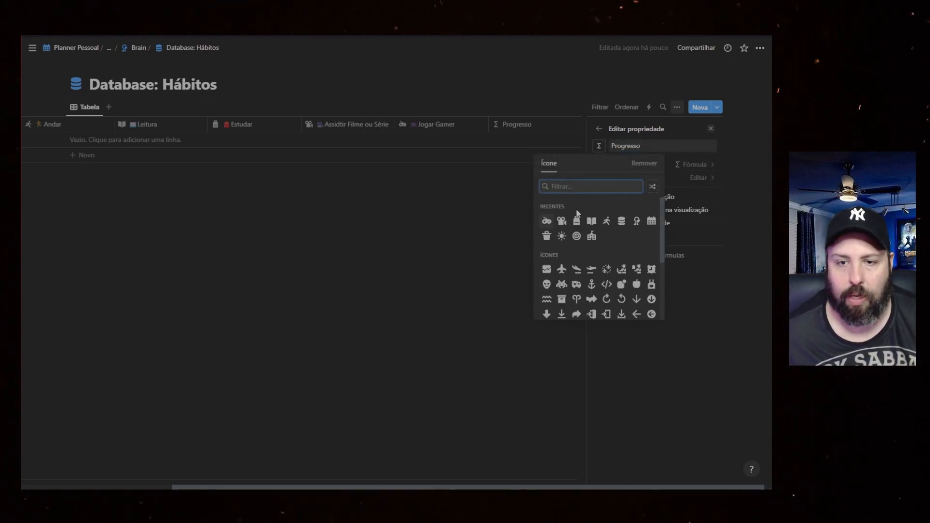
pyautogui.click(577, 235)
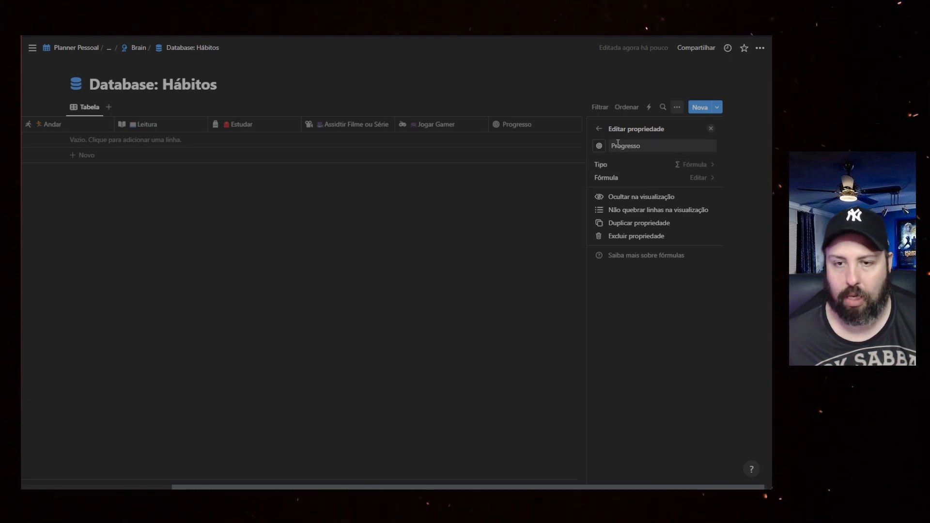
# Paste the prepared formula into Progresso and empty its arguments: round((1000 * (((toNumber() + toNumber()) + toNumber()) + toNumber() + toNumber())) / 5) / 1000.
pyautogui.click(692, 179)
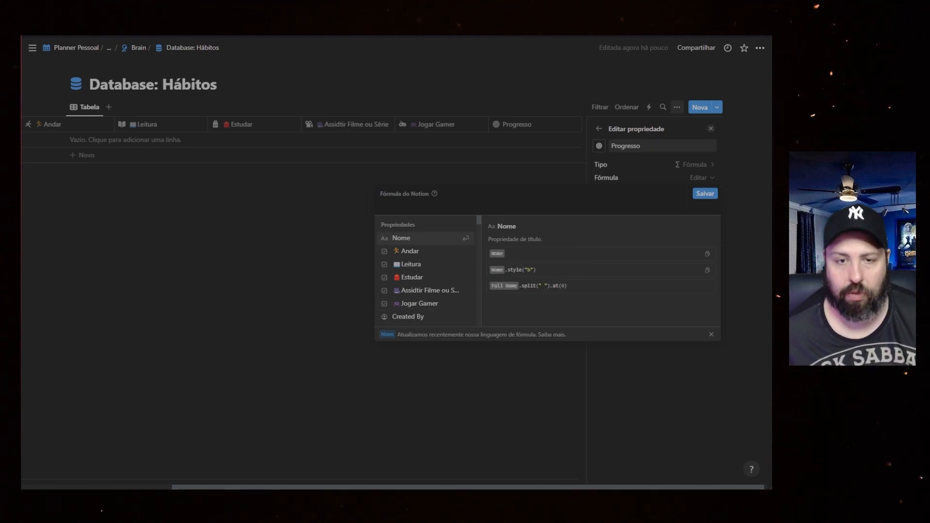
pyautogui.hotkey('ctrl', 'v')
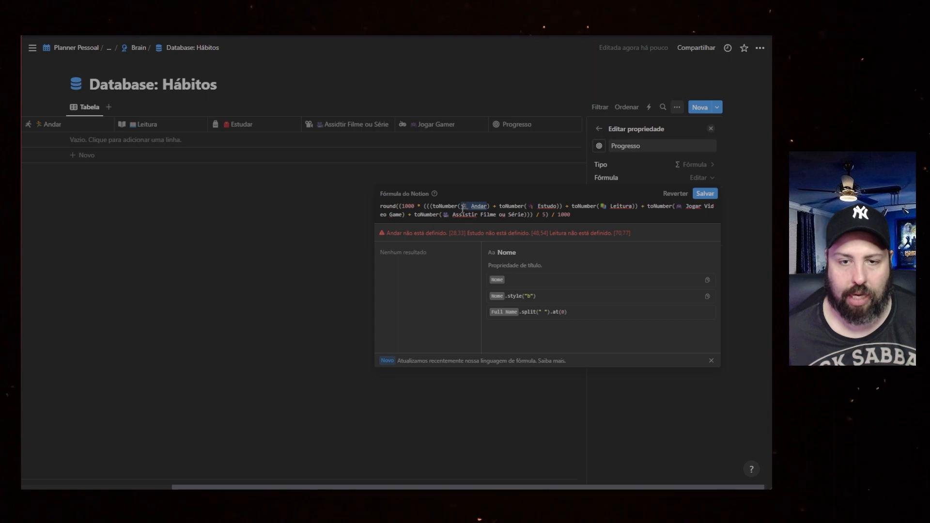
pyautogui.press('BackSpace')
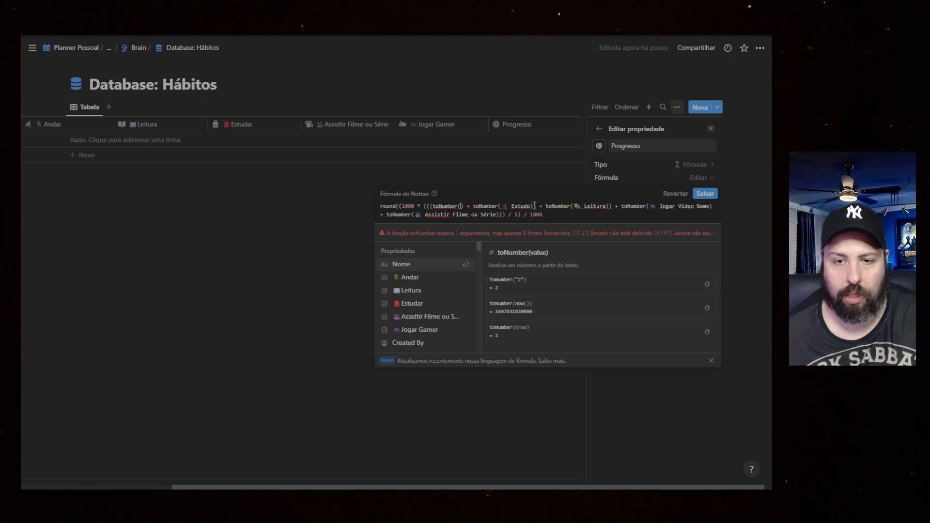
pyautogui.click(528, 206)
pyautogui.press('BackSpace')
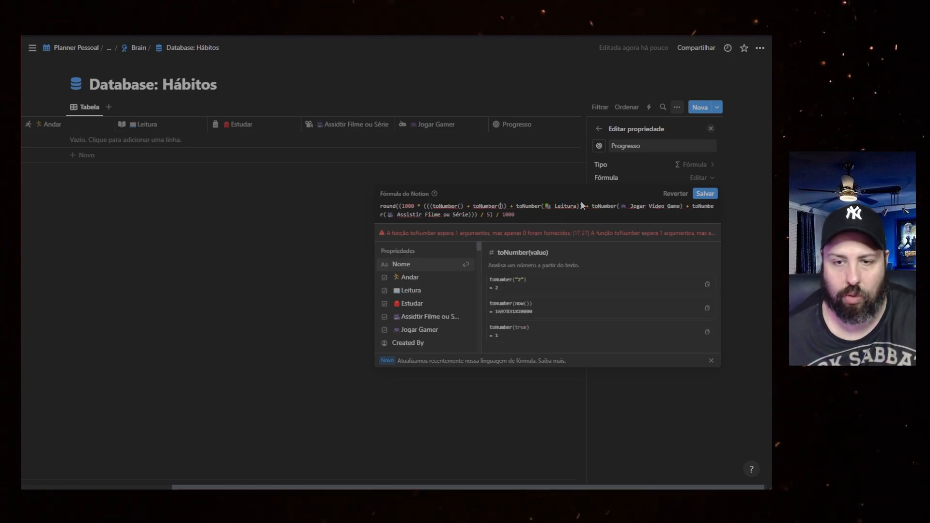
pyautogui.click(576, 206)
pyautogui.press('BackSpace')
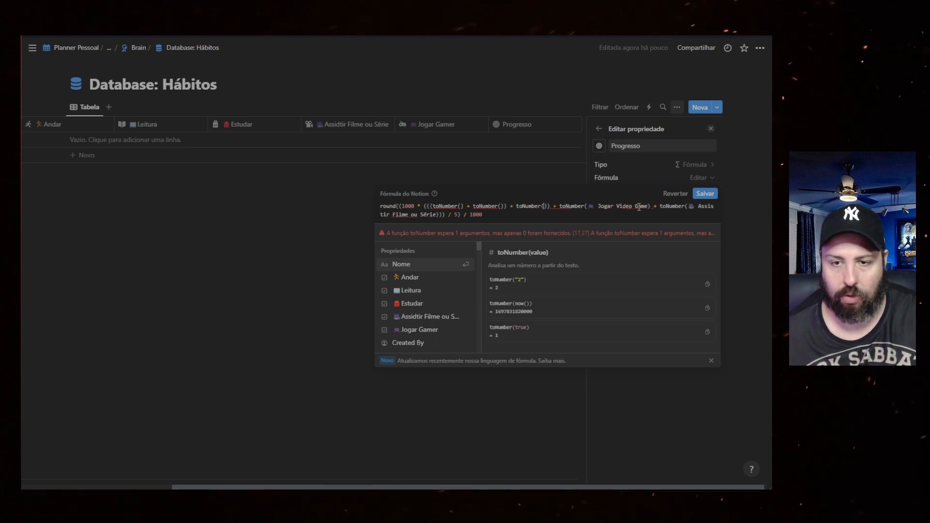
pyautogui.click(650, 207)
pyautogui.press('BackSpace')
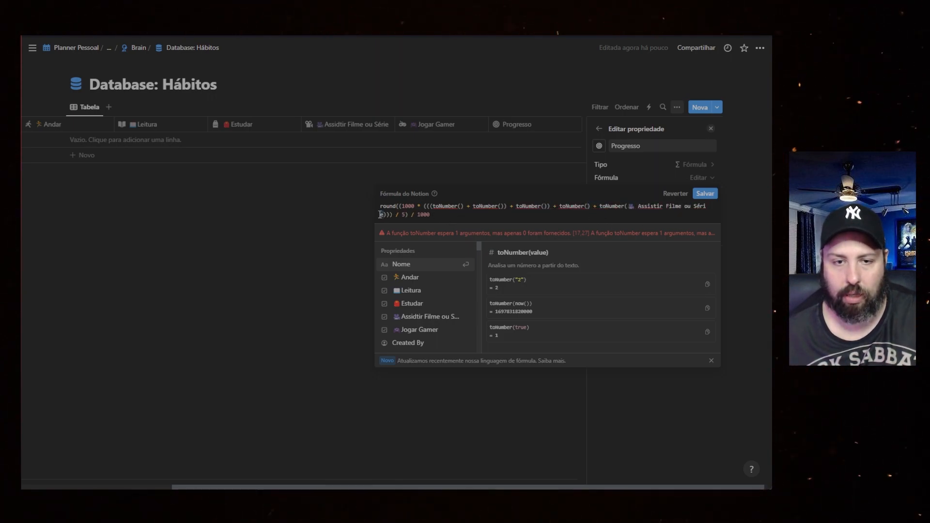
pyautogui.click(639, 206)
pyautogui.press('BackSpace')
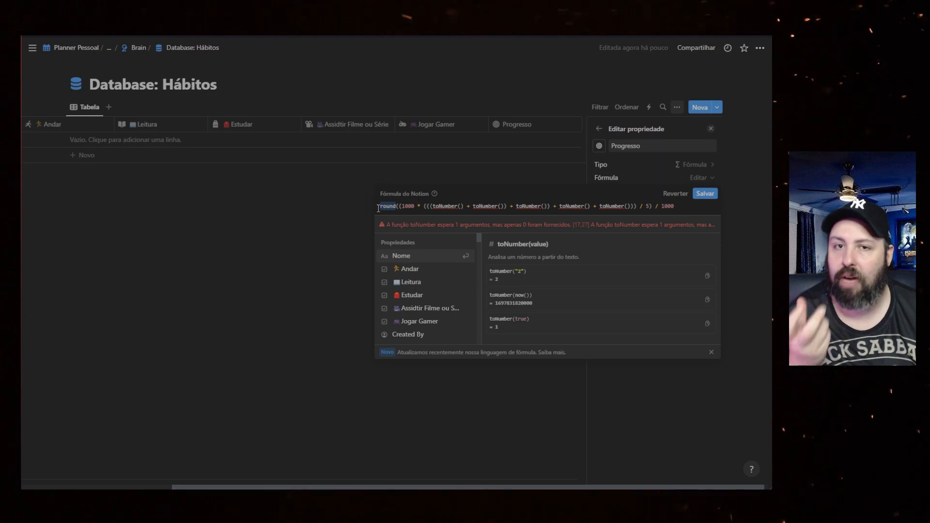
pyautogui.moveTo(401, 206); pyautogui.dragTo(455, 210)
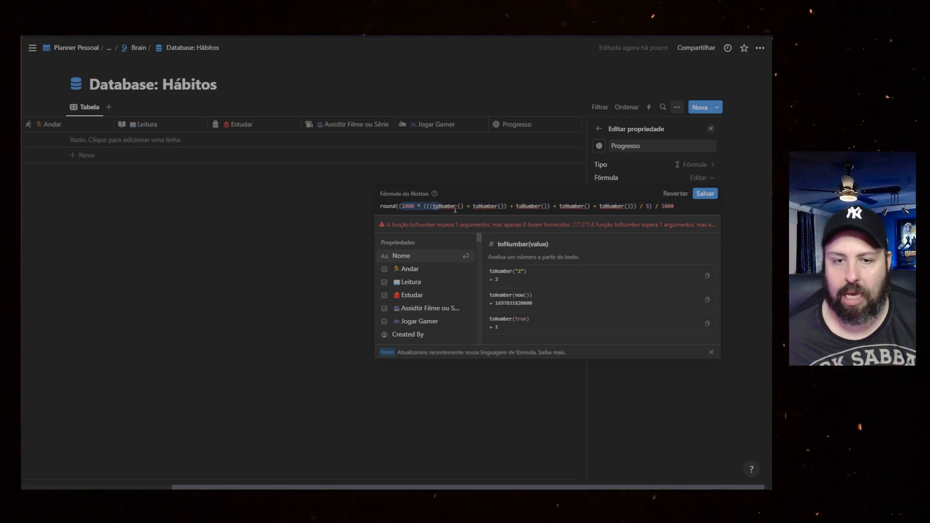
pyautogui.click(461, 206)
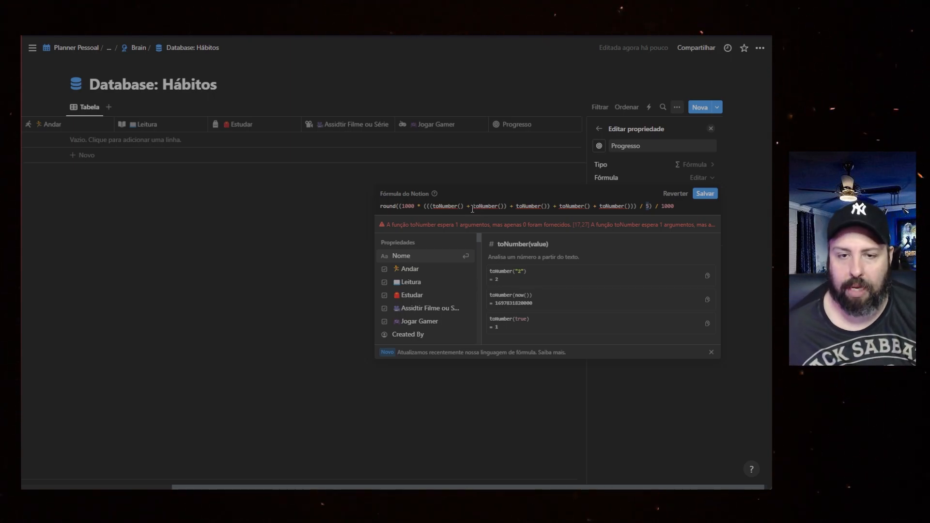
pyautogui.moveTo(468, 206); pyautogui.dragTo(505, 206)
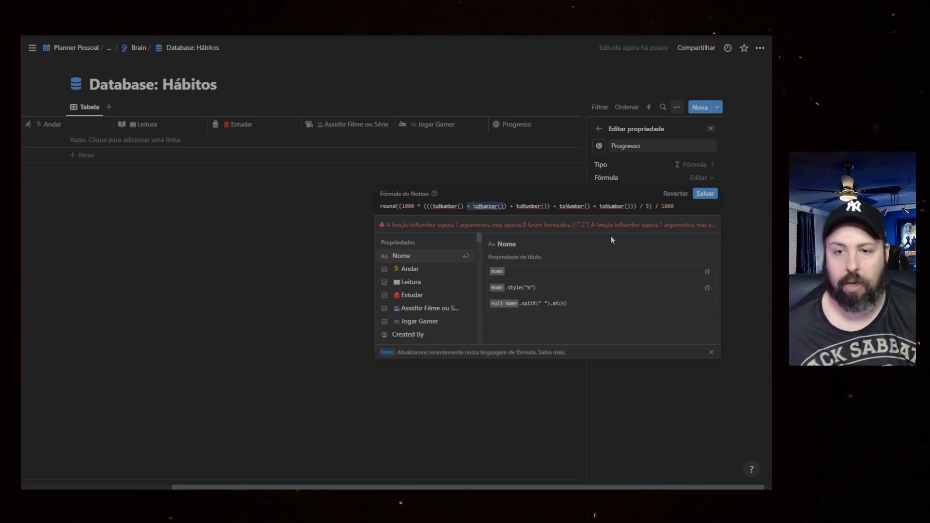
pyautogui.click(631, 208)
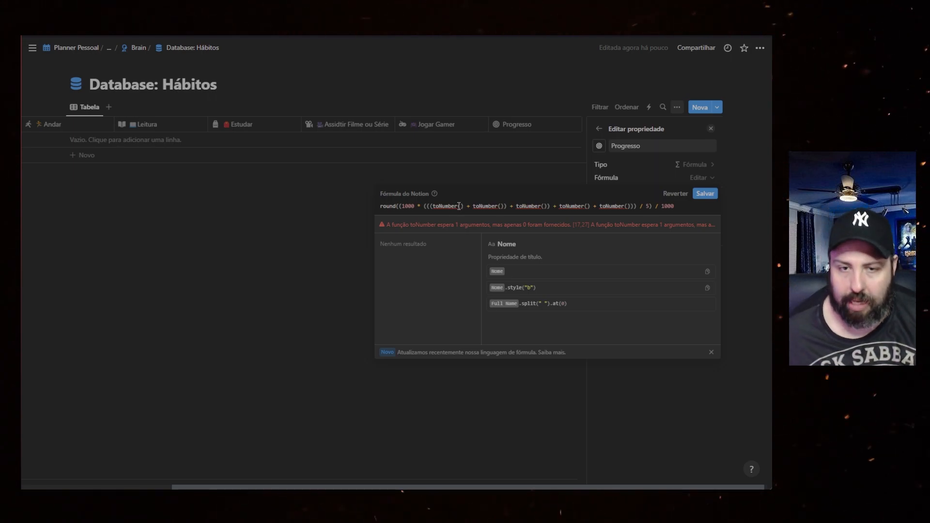
# Fill the five empty toNumber() arguments in order with Andar, Leitura, Estudar, Assidtir Filme ou Série and Jogar Gamer, and save the formula.
pyautogui.click(461, 206)
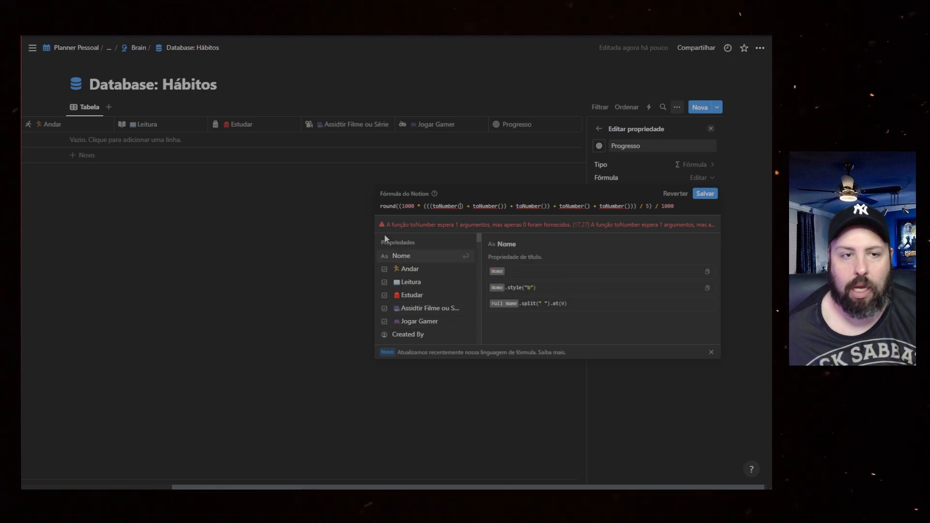
pyautogui.click(411, 269)
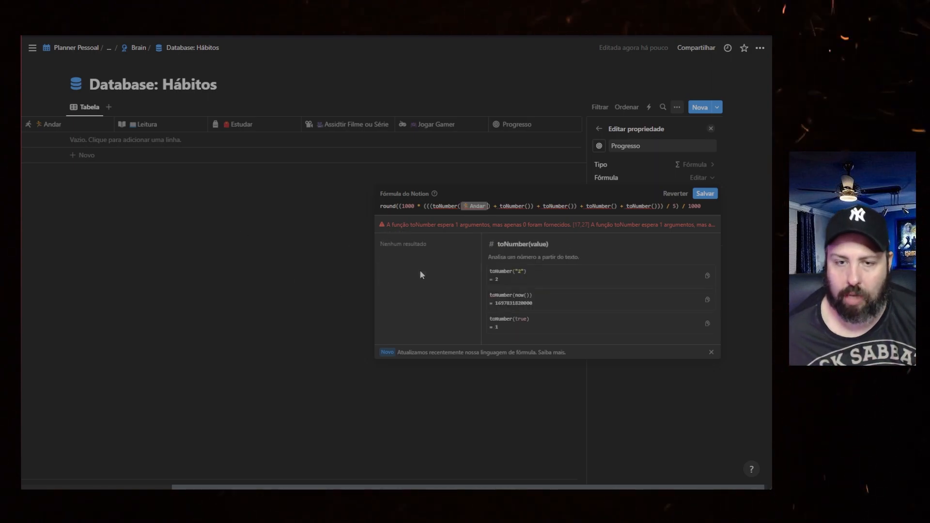
pyautogui.click(526, 206)
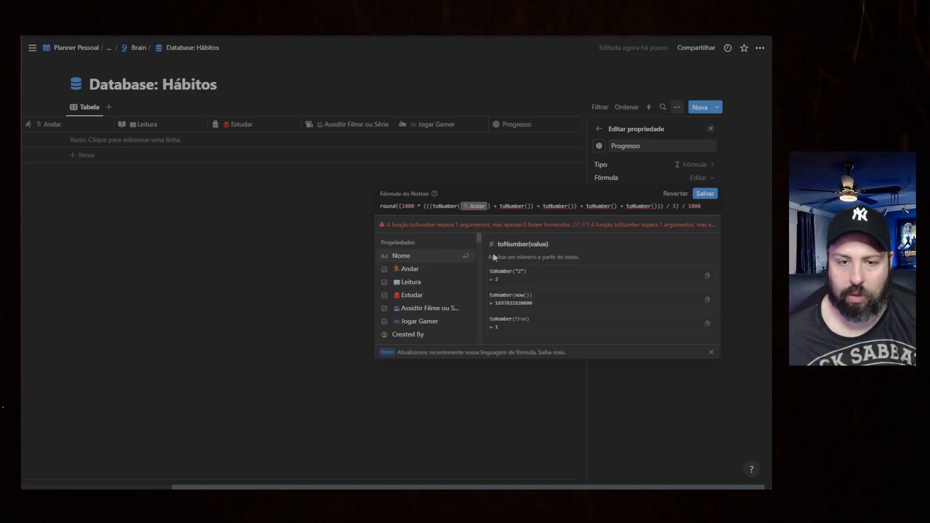
pyautogui.click(435, 283)
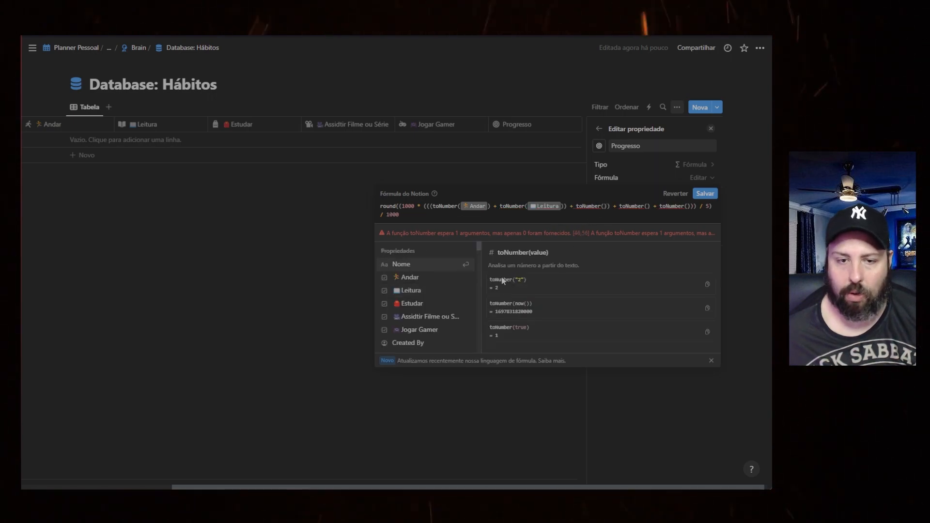
pyautogui.click(439, 307)
pyautogui.click(683, 206)
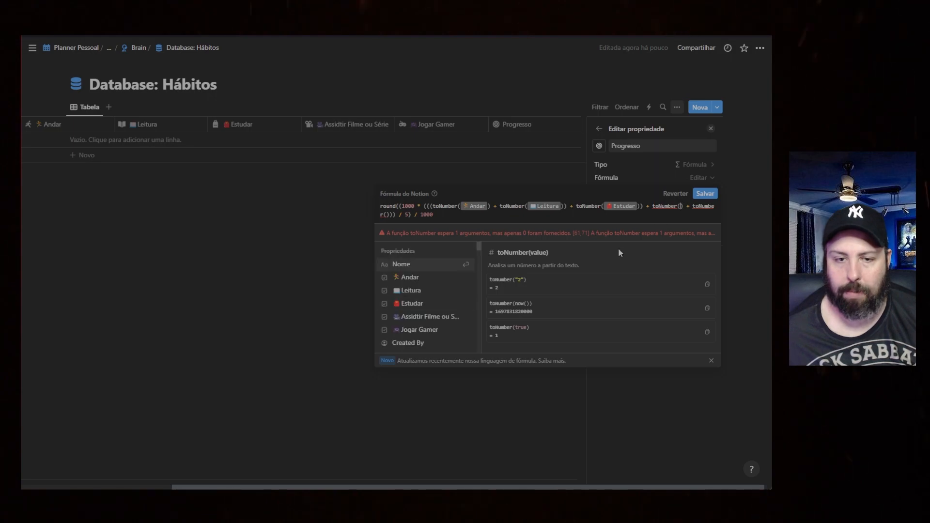
pyautogui.click(446, 317)
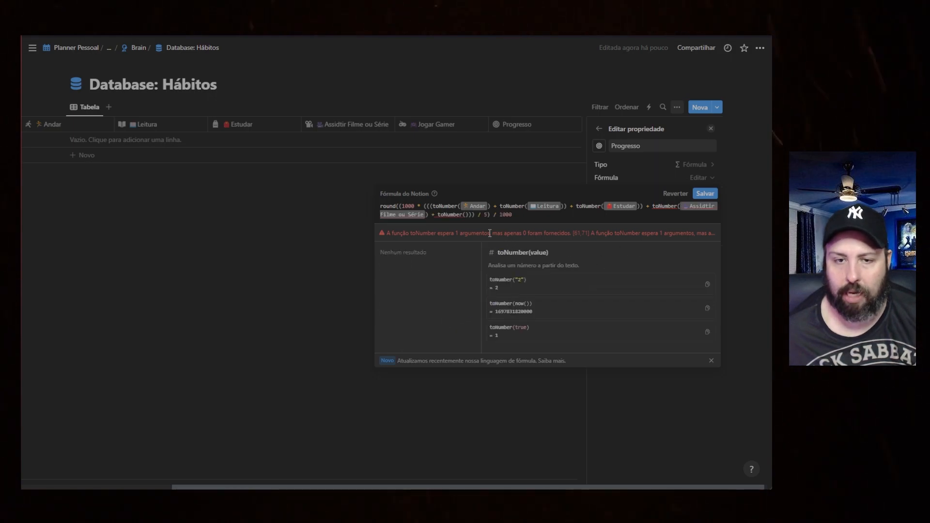
pyautogui.click(466, 217)
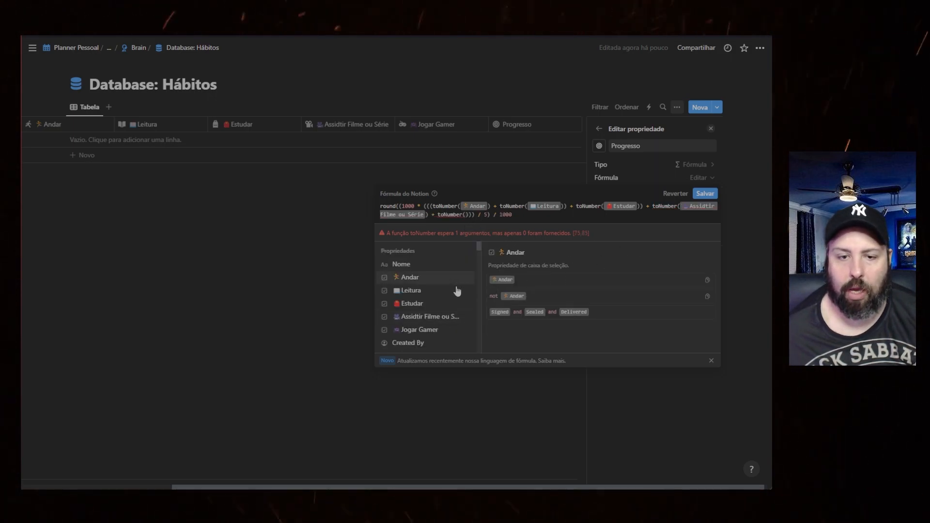
pyautogui.click(443, 328)
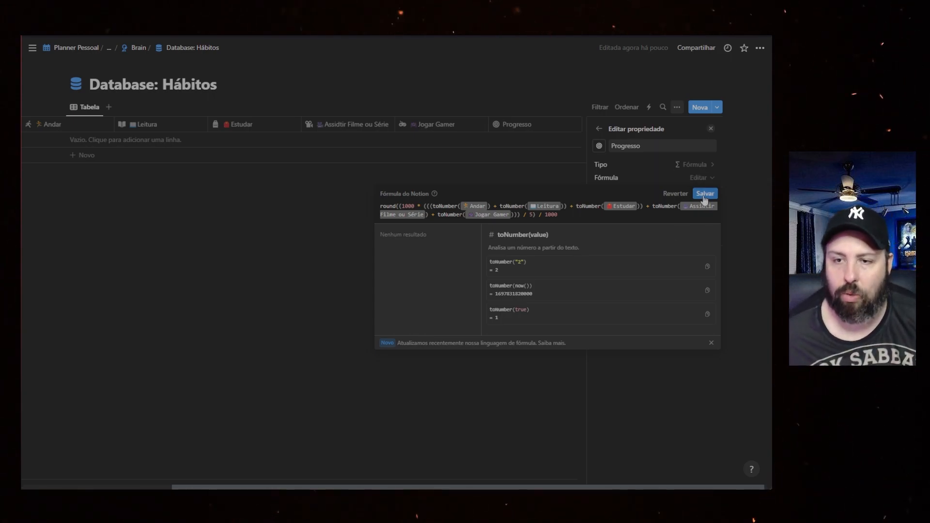
pyautogui.click(705, 194)
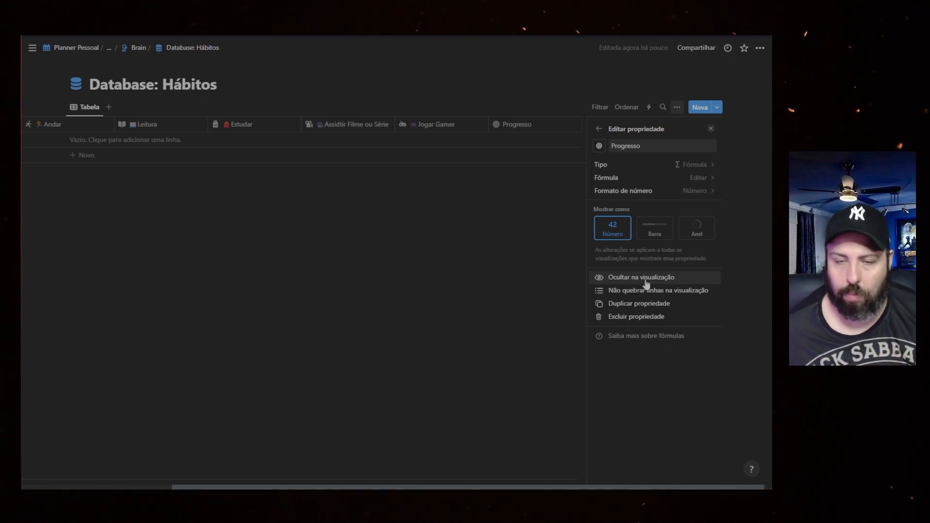
# Set the number format of the Progresso property to percentage (Porcentagem).
pyautogui.click(686, 194)
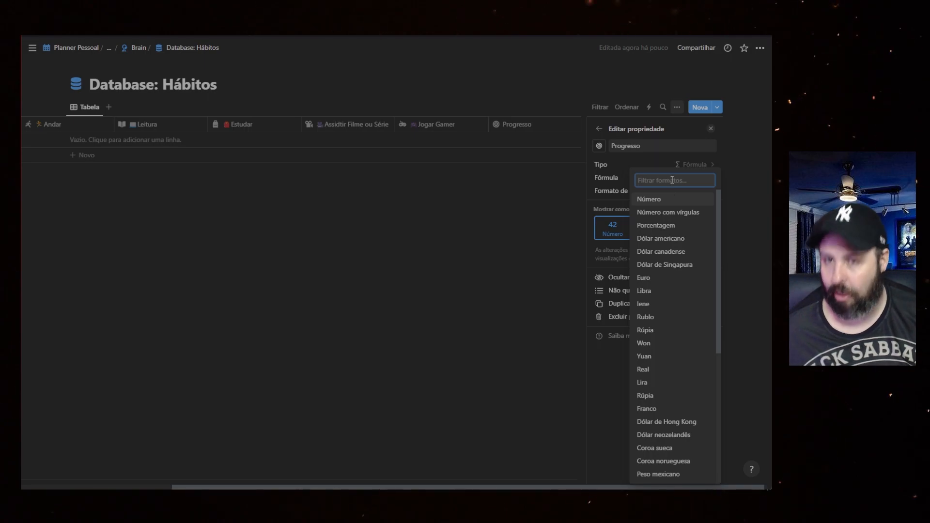
pyautogui.write('por')
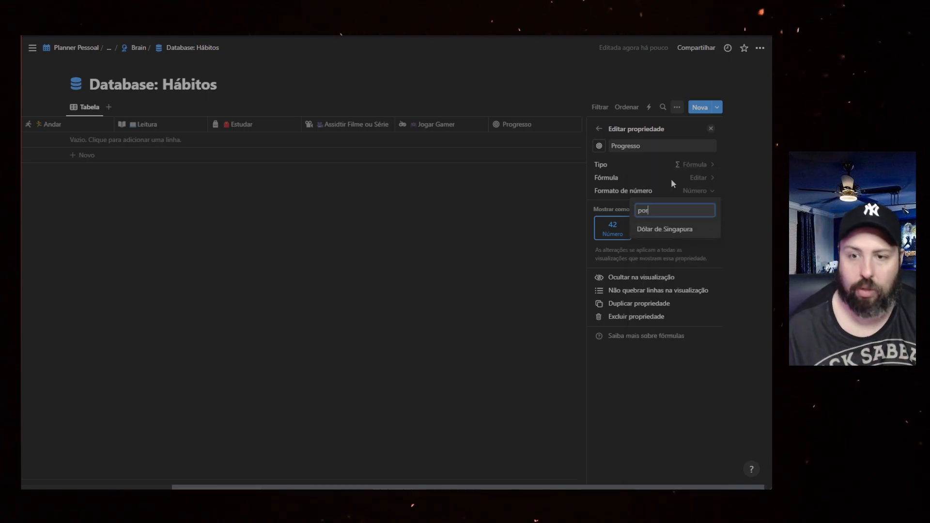
pyautogui.press('BackSpace')
pyautogui.press('BackSpace')
pyautogui.write('er')
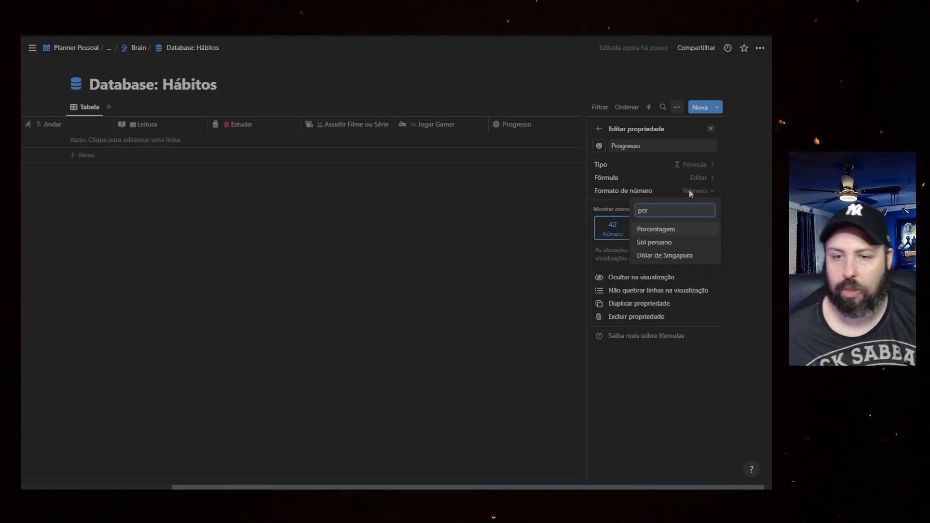
pyautogui.click(670, 231)
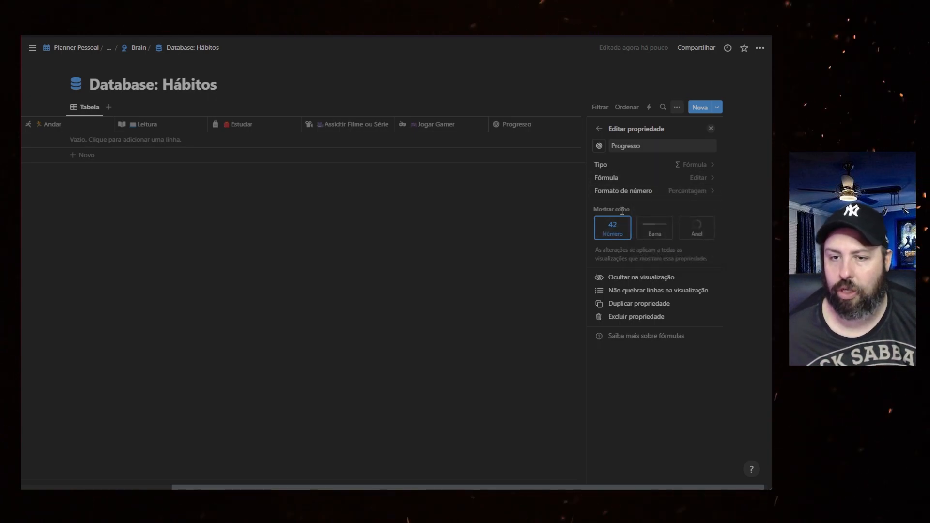
# Show the Progresso property as a ring (Anel), keeping the colour Verde and the number display turned on.
pyautogui.click(709, 235)
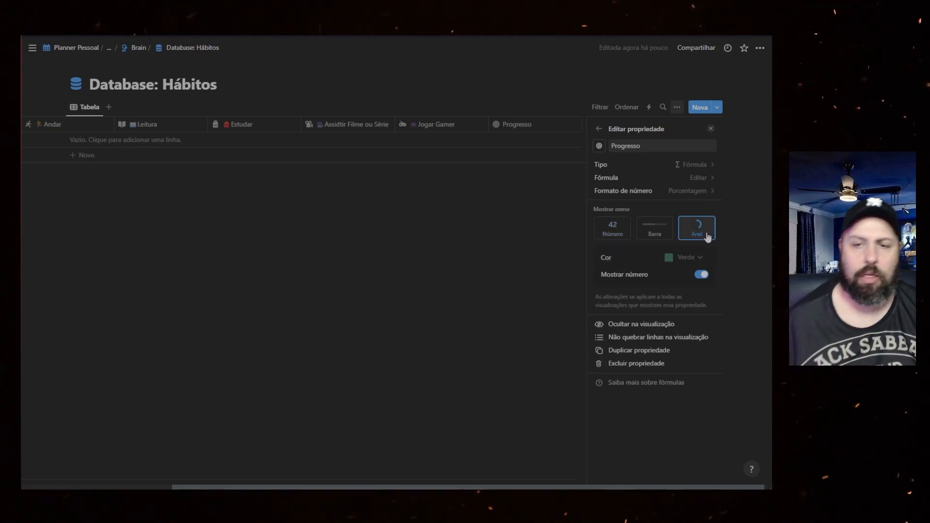
pyautogui.click(664, 238)
pyautogui.click(689, 235)
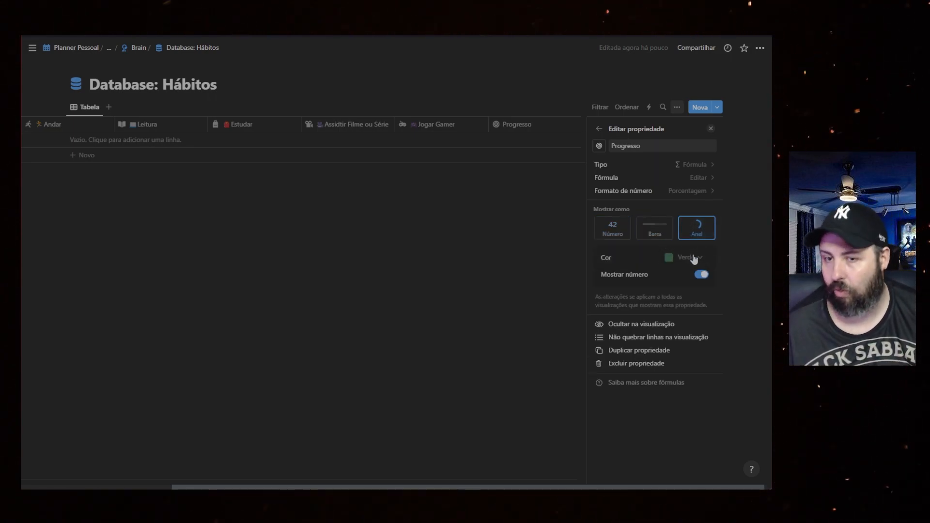
pyautogui.click(696, 257)
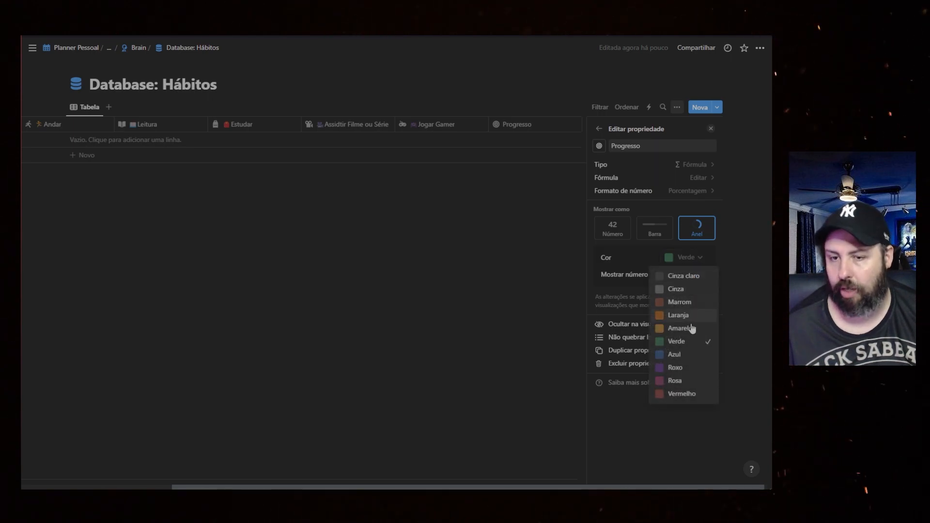
pyautogui.click(727, 249)
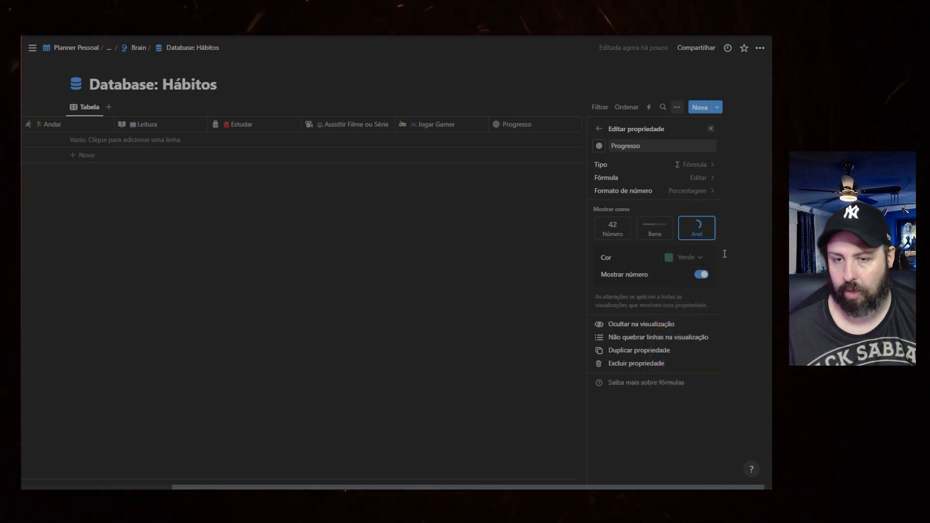
pyautogui.click(699, 277)
pyautogui.click(699, 276)
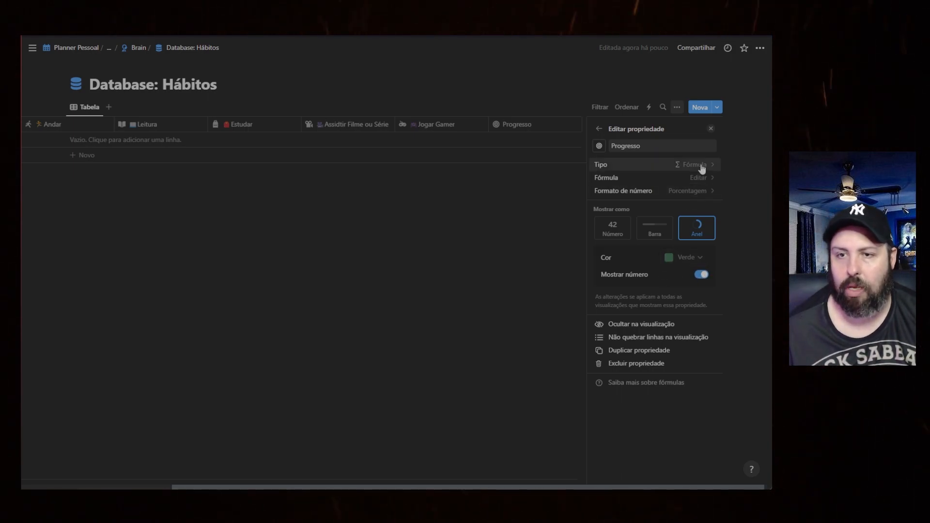
# Close the Progresso property settings and add a row named teste to the habits table.
pyautogui.click(711, 129)
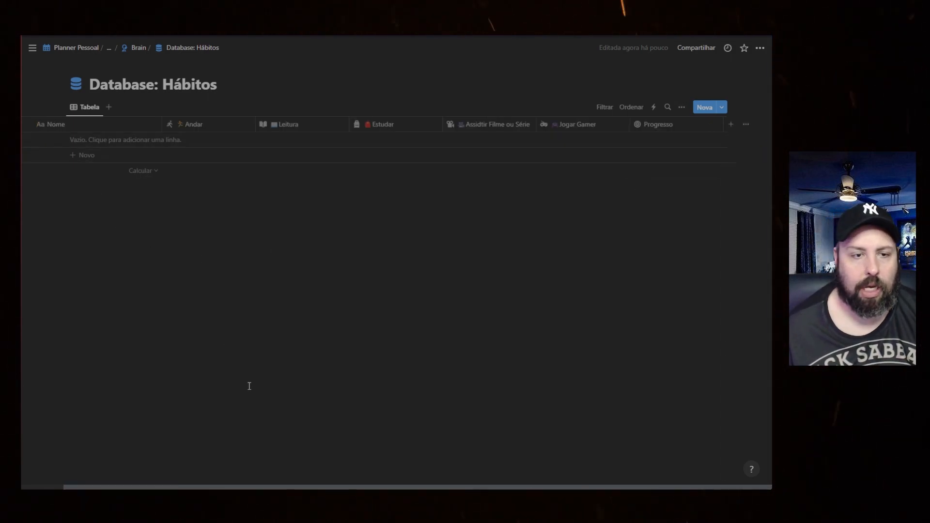
pyautogui.moveTo(192, 486); pyautogui.dragTo(150, 486)
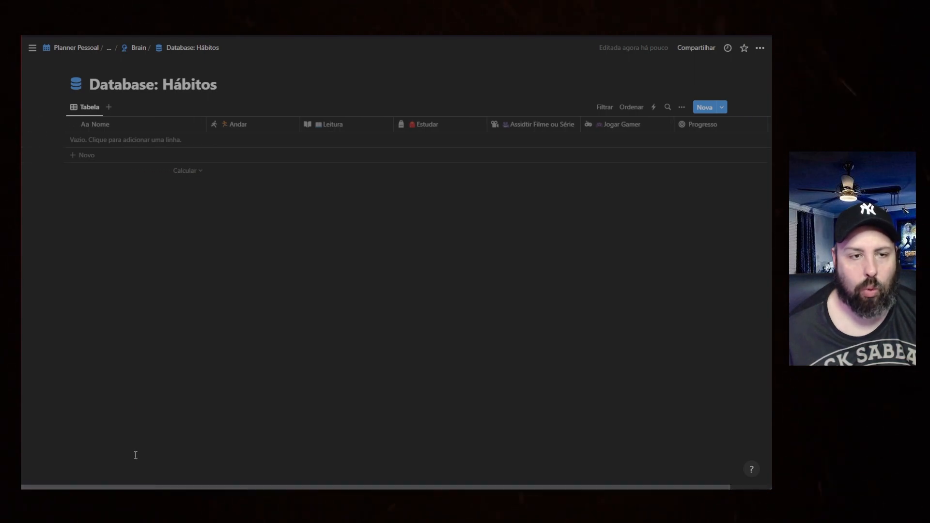
pyautogui.click(100, 155)
pyautogui.write('teste')
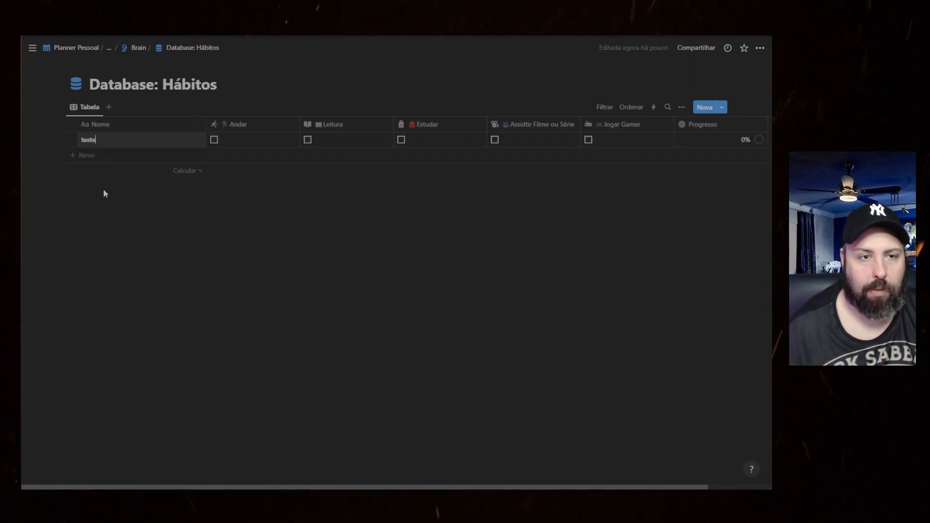
pyautogui.press('Return')
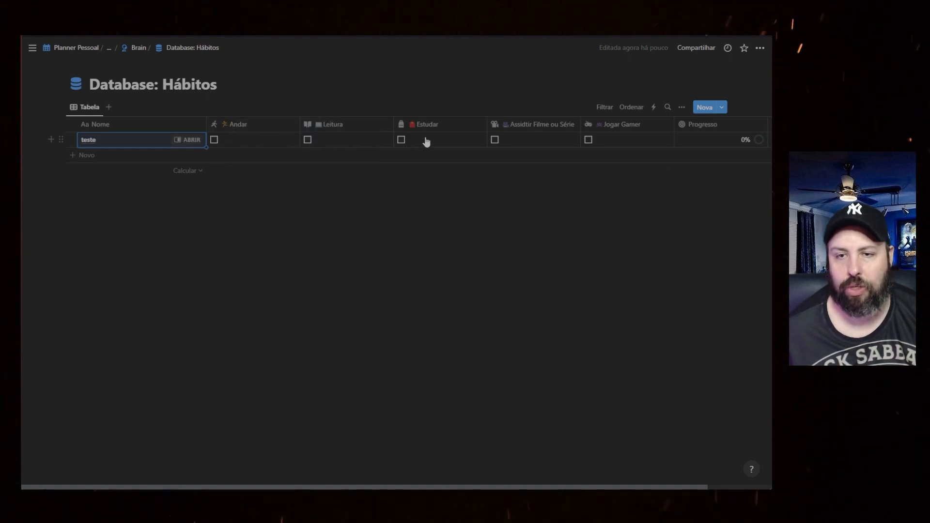
# Test the progress ring on the teste row by ticking all five habits from Andar to Jogar Gamer, and untick Leitura again.
pyautogui.click(214, 140)
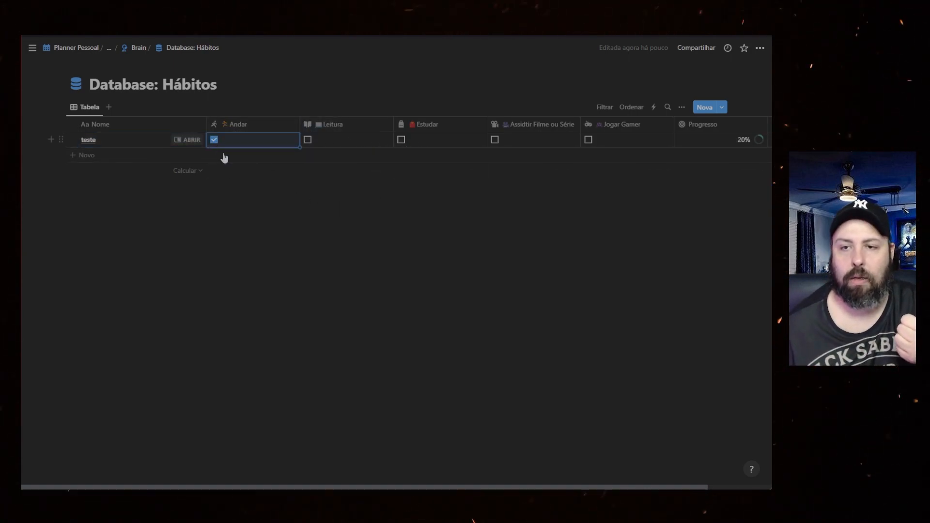
pyautogui.click(308, 140)
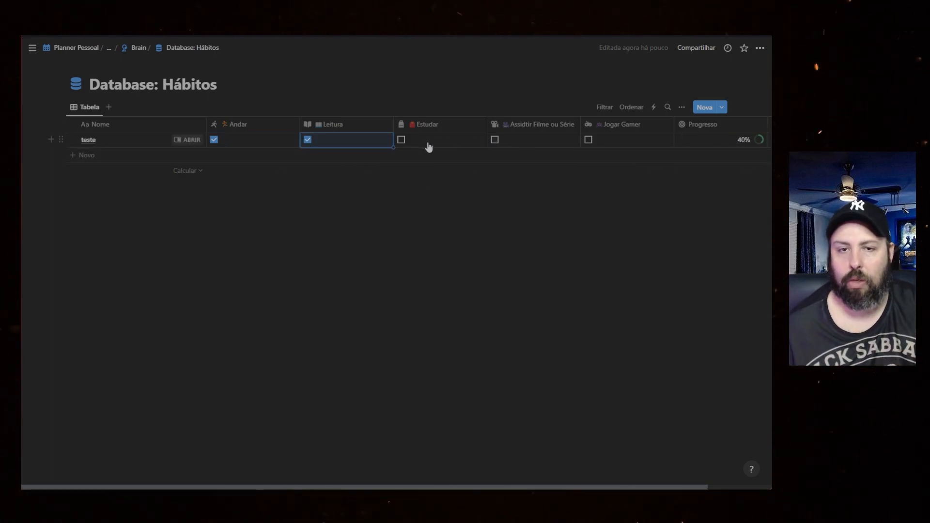
pyautogui.click(402, 141)
pyautogui.click(495, 140)
pyautogui.click(588, 140)
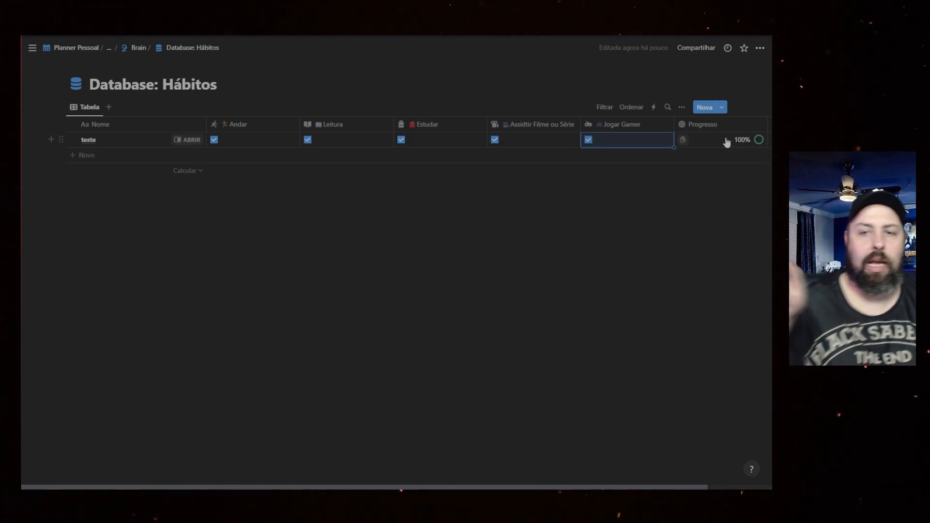
pyautogui.click(308, 140)
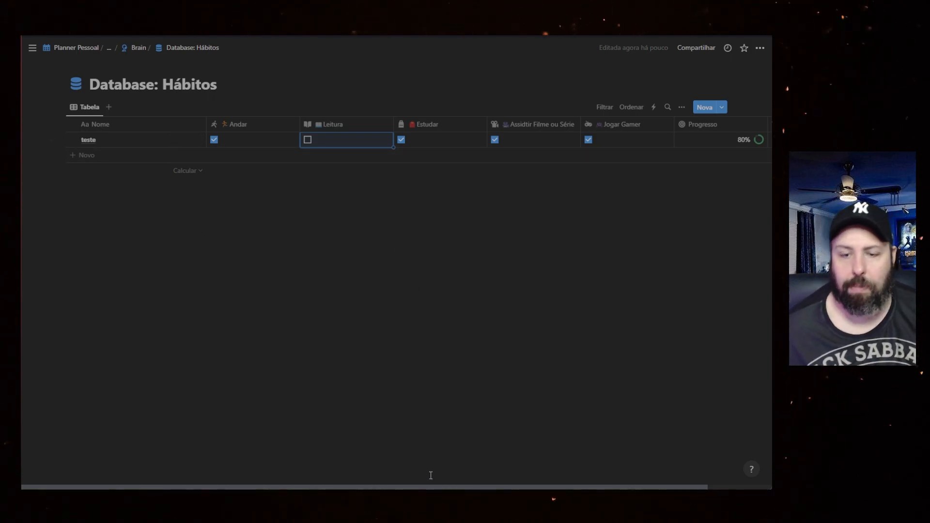
# Add a date property named Data to the habits database.
pyautogui.hscroll(3, 442, 487)
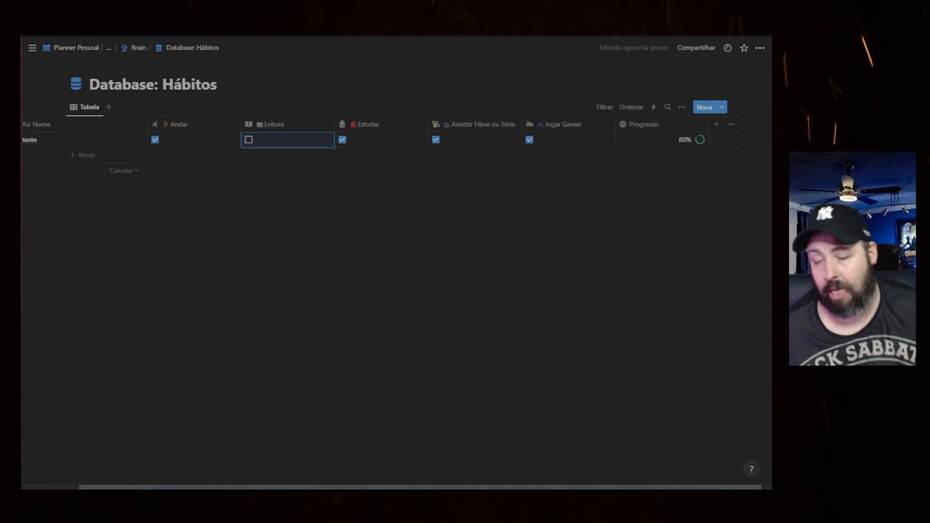
pyautogui.click(716, 124)
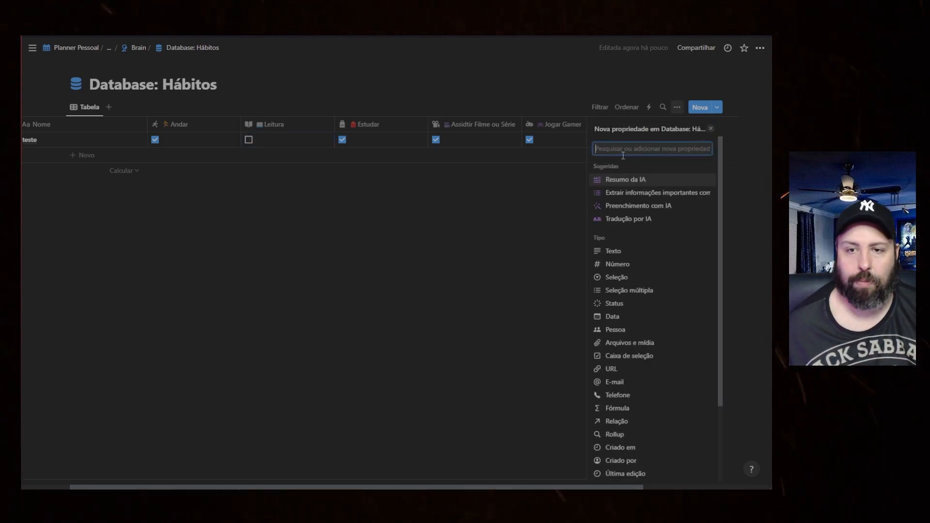
pyautogui.write('data')
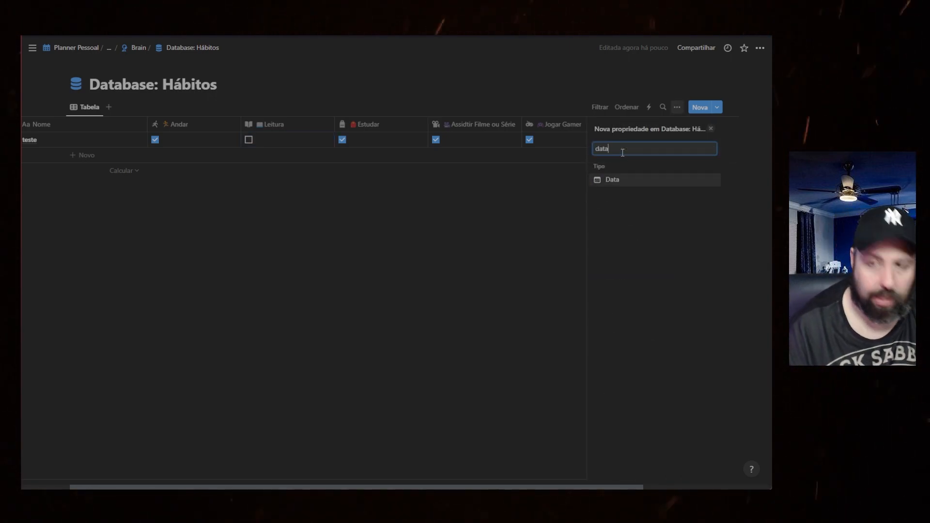
pyautogui.click(622, 178)
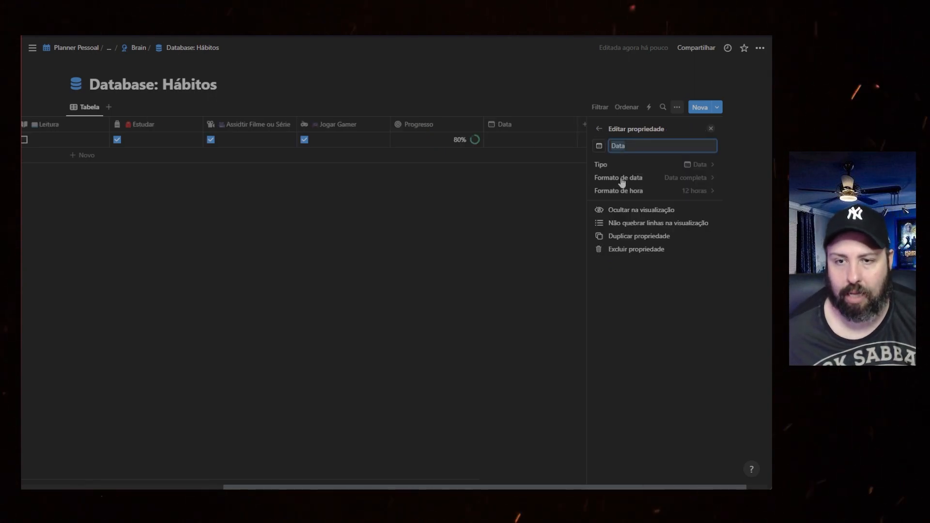
pyautogui.click(600, 129)
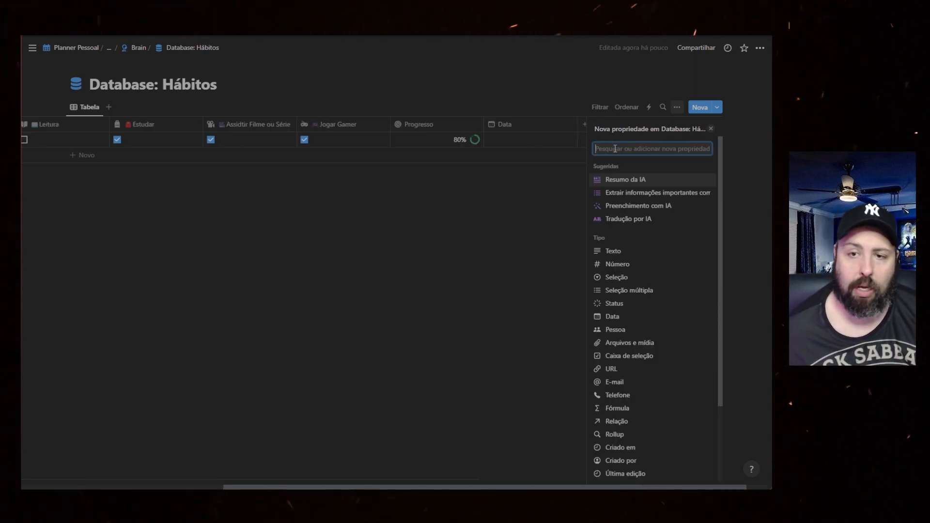
# Add a formula property named Dia da Semana and give it a calendar icon.
pyautogui.write('fó')
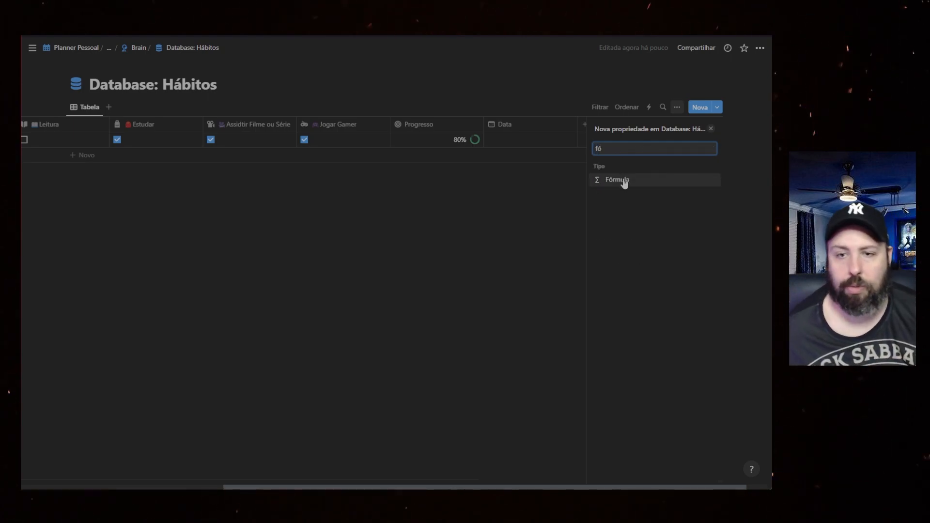
pyautogui.click(625, 182)
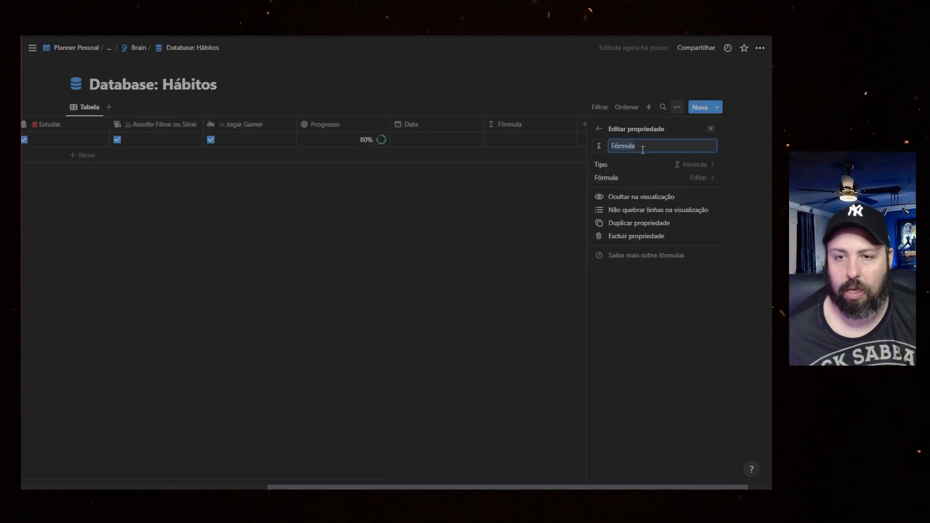
pyautogui.write('Da')
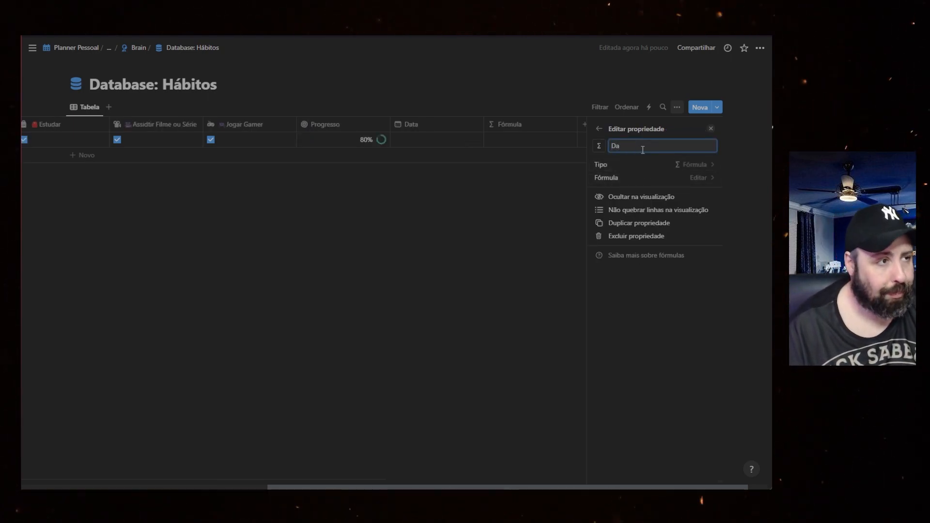
pyautogui.write('ta')
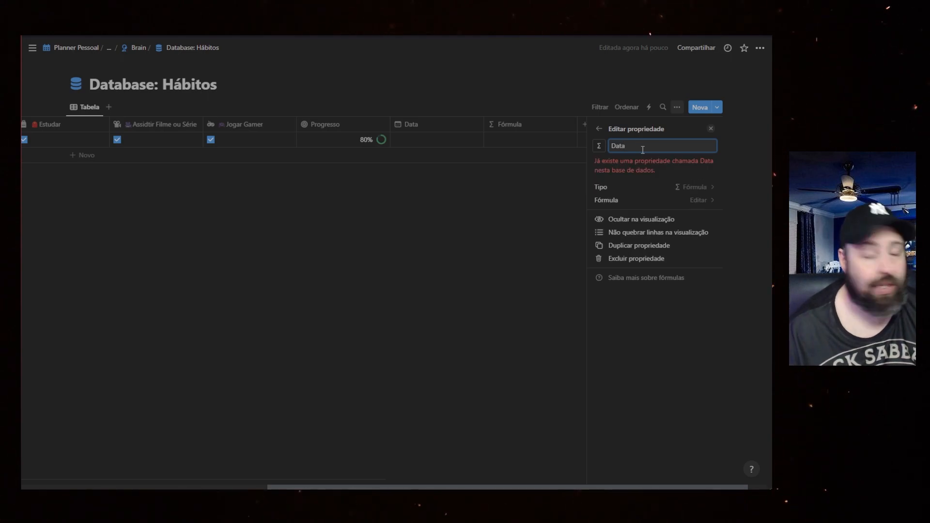
pyautogui.press('BackSpace')
pyautogui.press('BackSpace')
pyautogui.press('BackSpace')
pyautogui.press('BackSpace')
pyautogui.write('Dia da Semana')
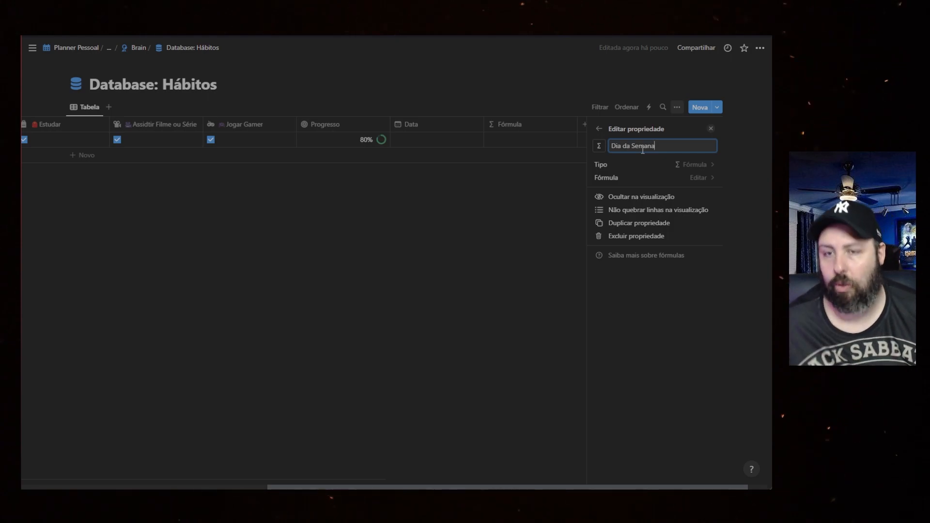
pyautogui.click(600, 146)
pyautogui.click(552, 234)
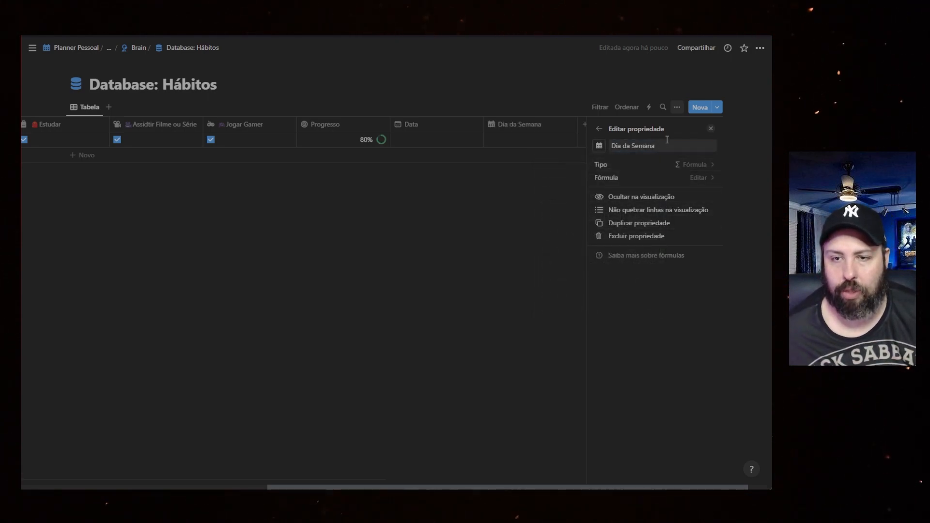
# Set the Dia da Semana formula to nested ifs turning day(Data) % 7 values 0 to 6 into Domingo, Segunda, Terça, Quarta, Quinta, Sexta and Sábado, otherwise "".
pyautogui.click(681, 180)
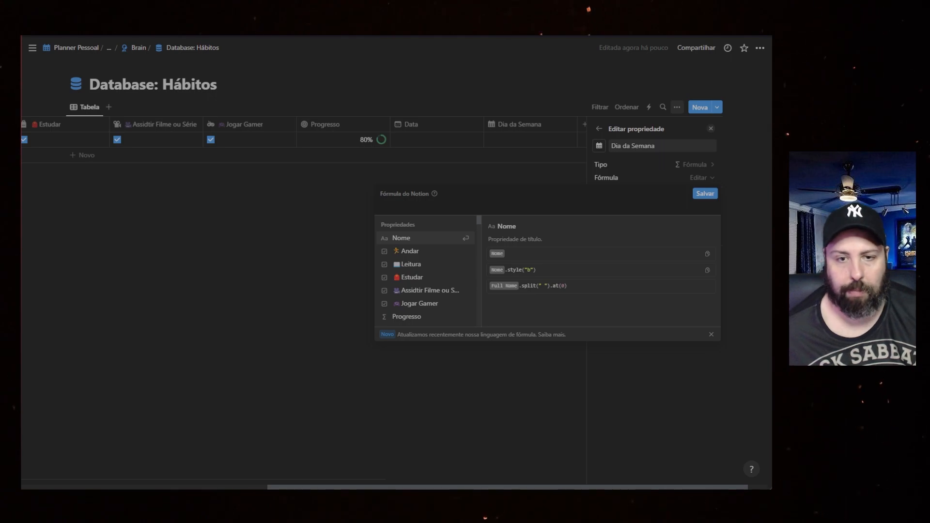
pyautogui.write('if(day(Data) % 7 == 0, "Domingo", if(day(Data) % 7 == 1, "Segunda", if(day(Data) % 7 == 2, "Terça", if(day(Data) % 7 == 3, "Quarta", if(day(Data) % 7 == 4, "Quinta", if(day(Data) % 7 == 5, "Sexta", if(day(Data) % 7 == 6, "Sábado", "")))))))')
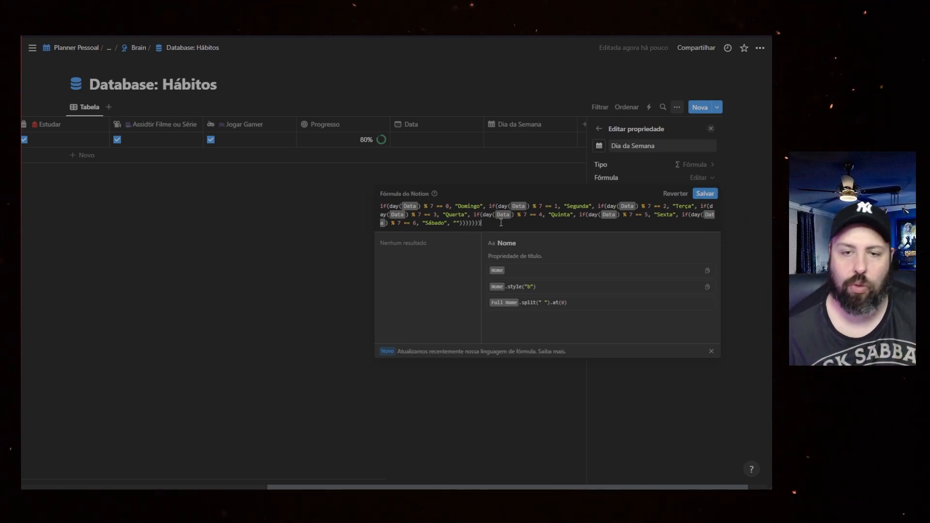
pyautogui.moveTo(501, 223); pyautogui.dragTo(370, 210)
pyautogui.click(493, 226)
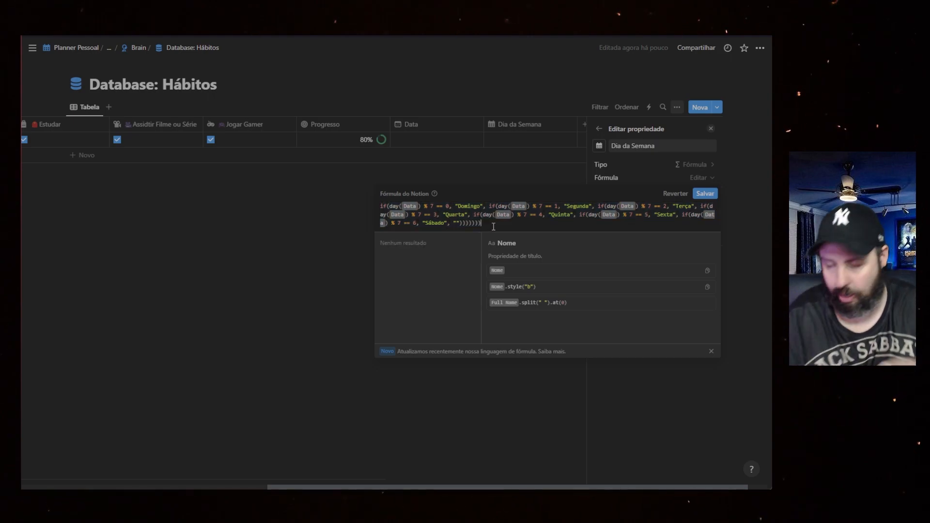
pyautogui.click(698, 178)
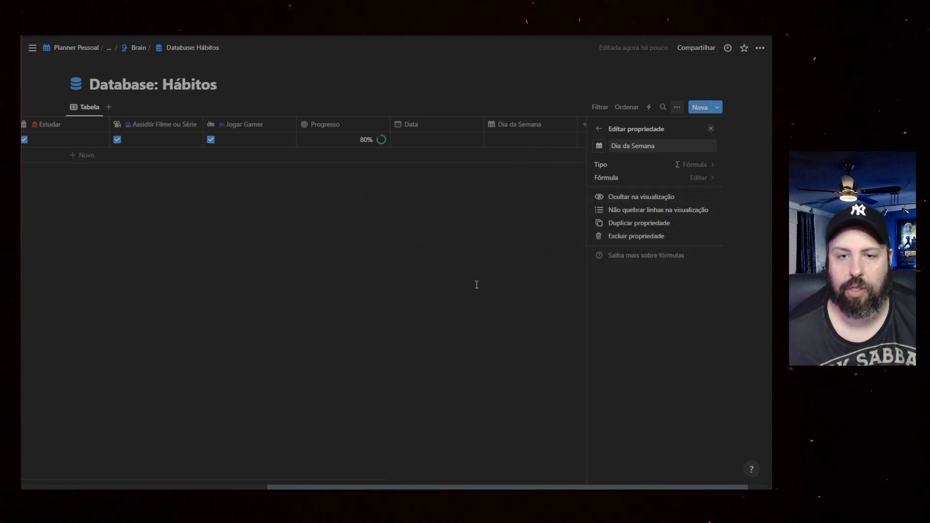
pyautogui.click(710, 129)
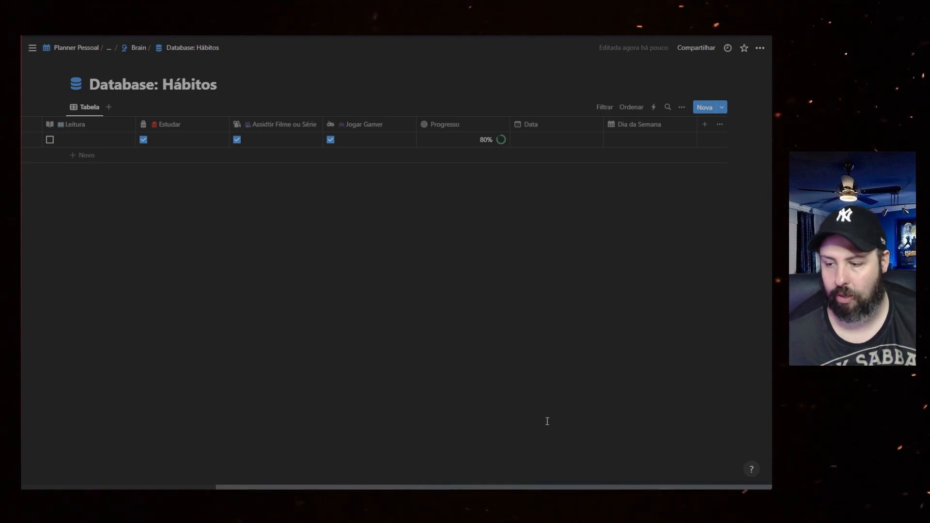
# Delete the teste row from the habits table.
pyautogui.moveTo(367, 485); pyautogui.dragTo(180, 466)
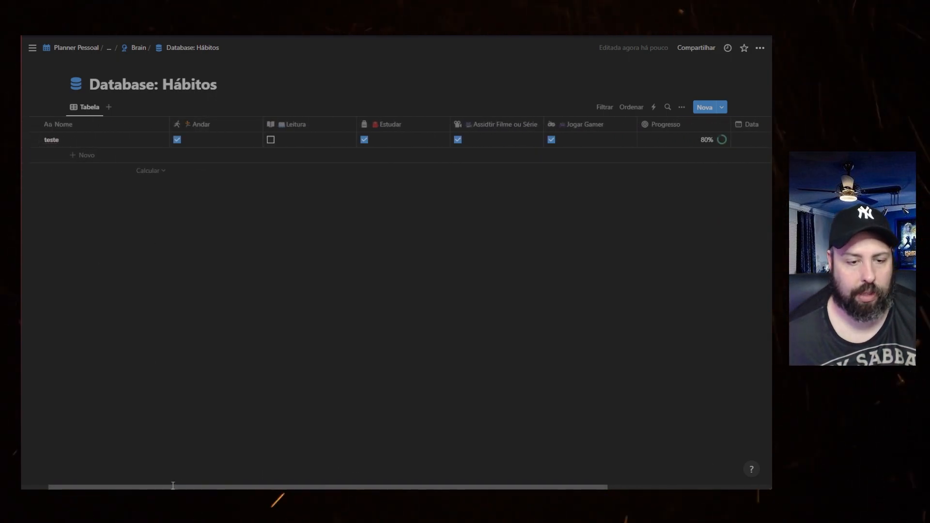
pyautogui.moveTo(173, 485); pyautogui.dragTo(146, 485)
pyautogui.click(62, 143)
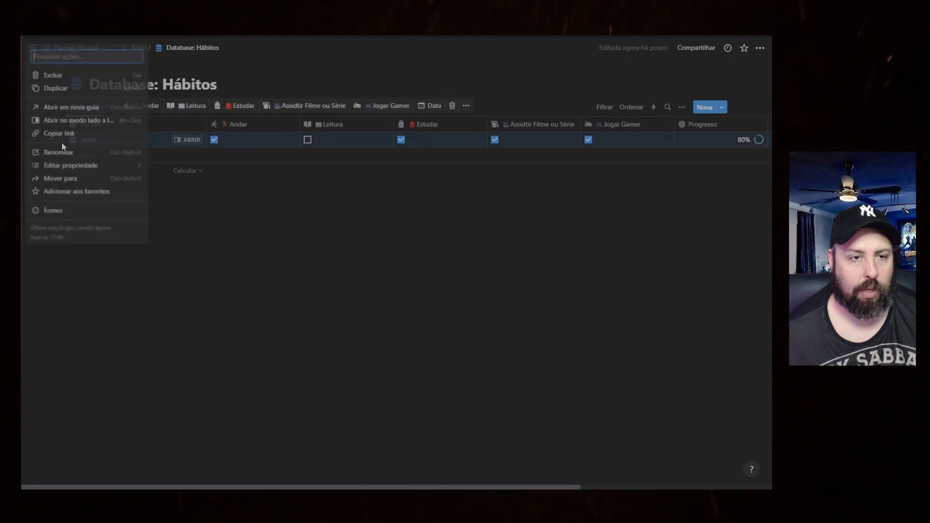
pyautogui.click(56, 77)
pyautogui.moveTo(430, 486); pyautogui.dragTo(418, 470)
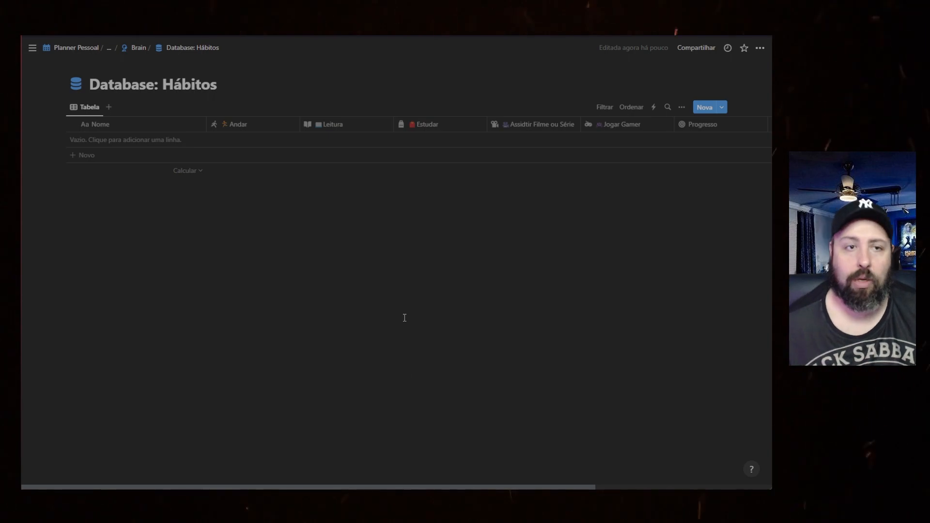
# Return to the Planner Pessoal page and add an empty page titled Hábitos e Metas to the Menu gallery.
pyautogui.click(72, 50)
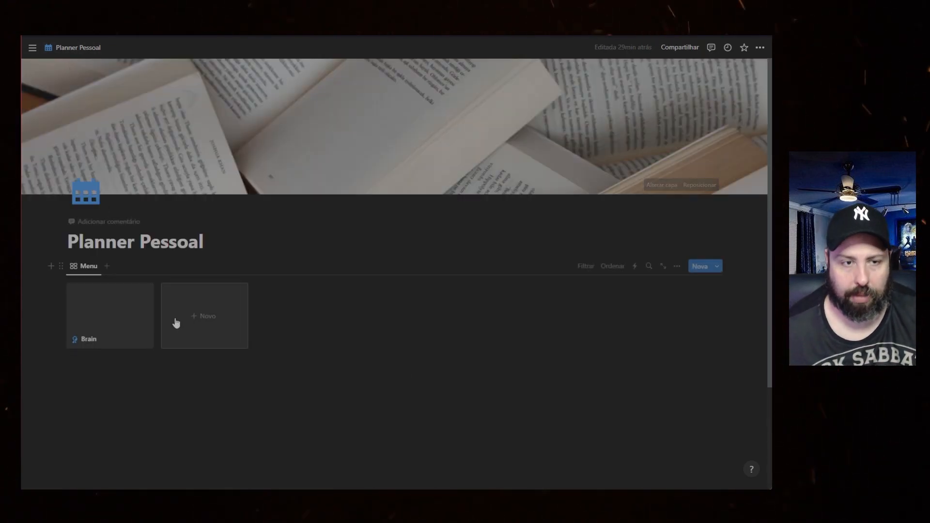
pyautogui.click(214, 316)
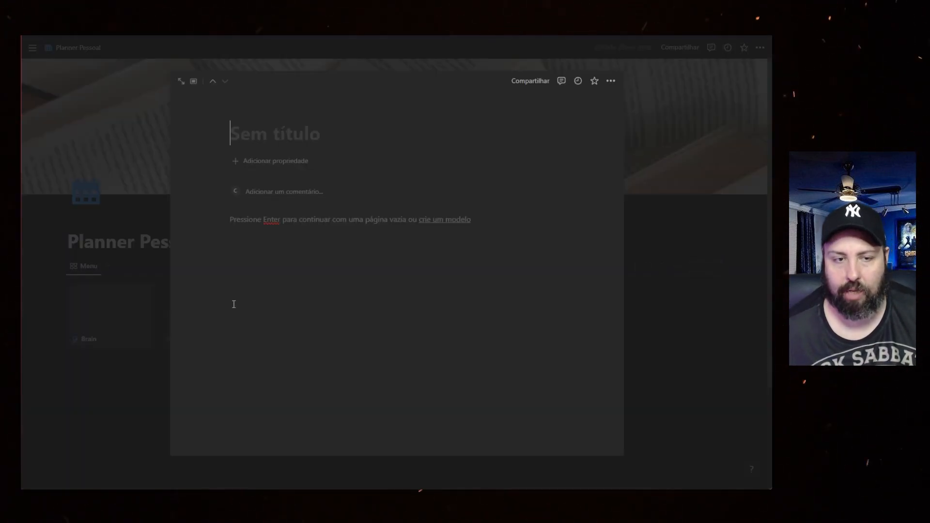
pyautogui.write('H')
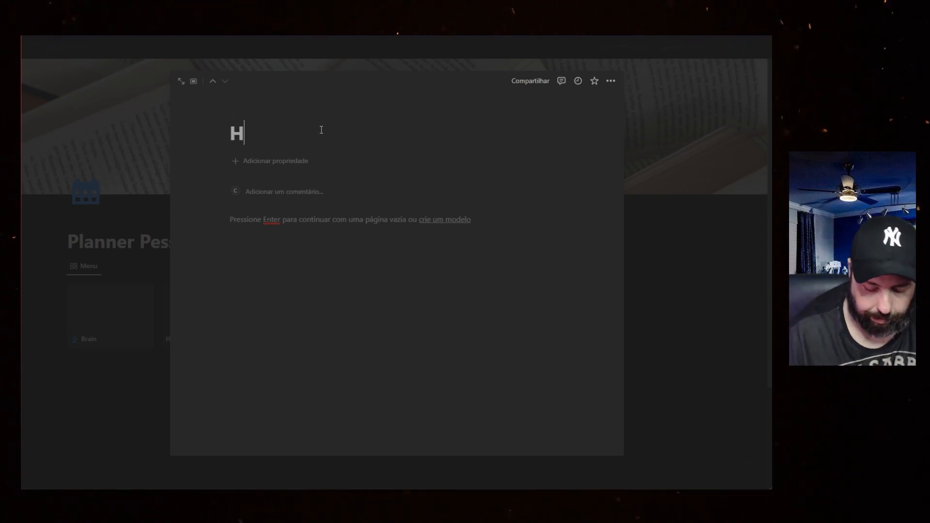
pyautogui.write('ábitos e Metas')
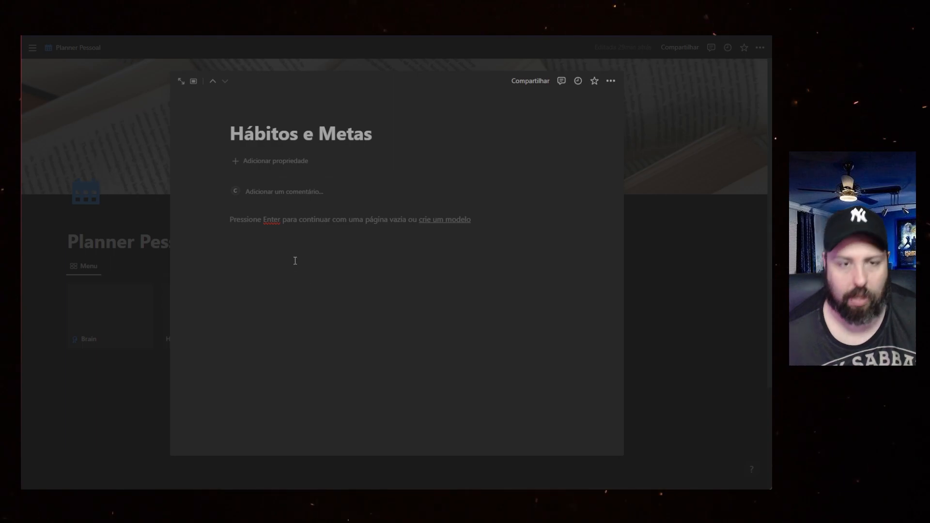
pyautogui.press('Return')
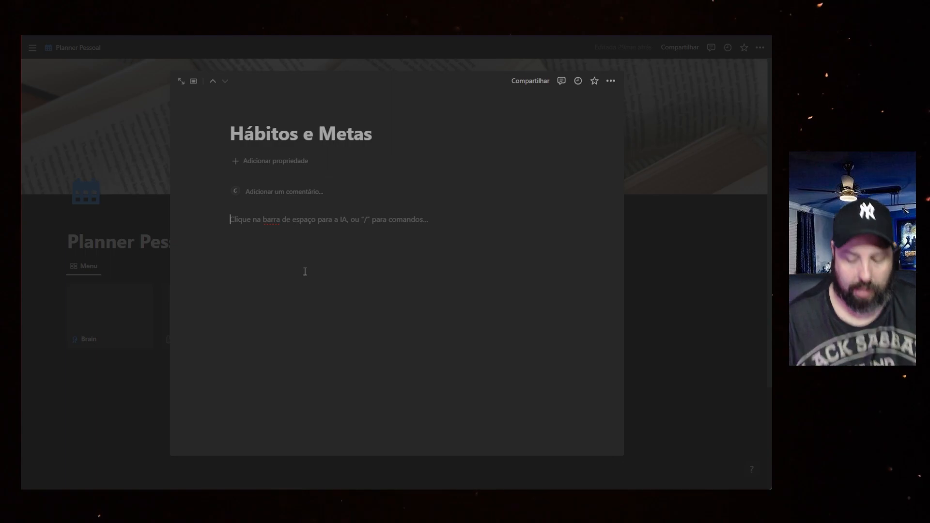
# Insert a two-column layout (2 colunas) in the body of the Hábitos e Metas page.
pyautogui.write('/colu')
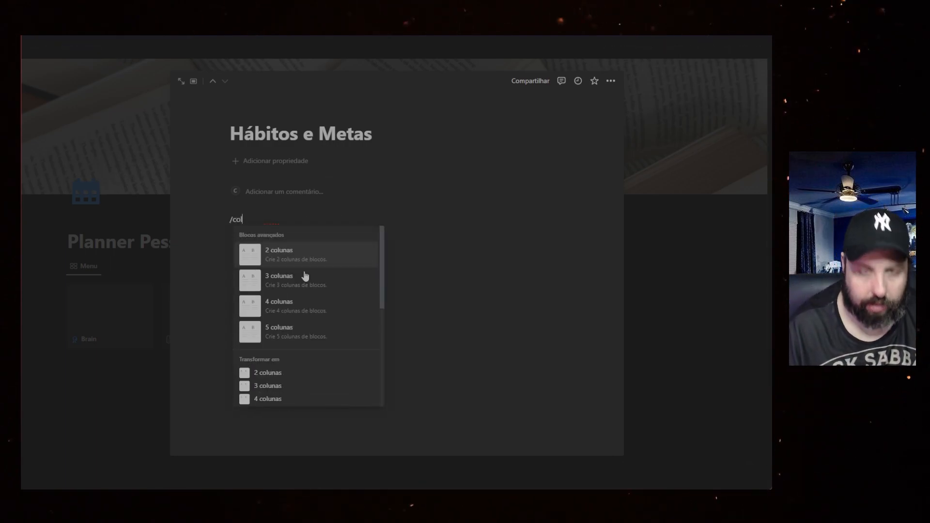
pyautogui.press('BackSpace')
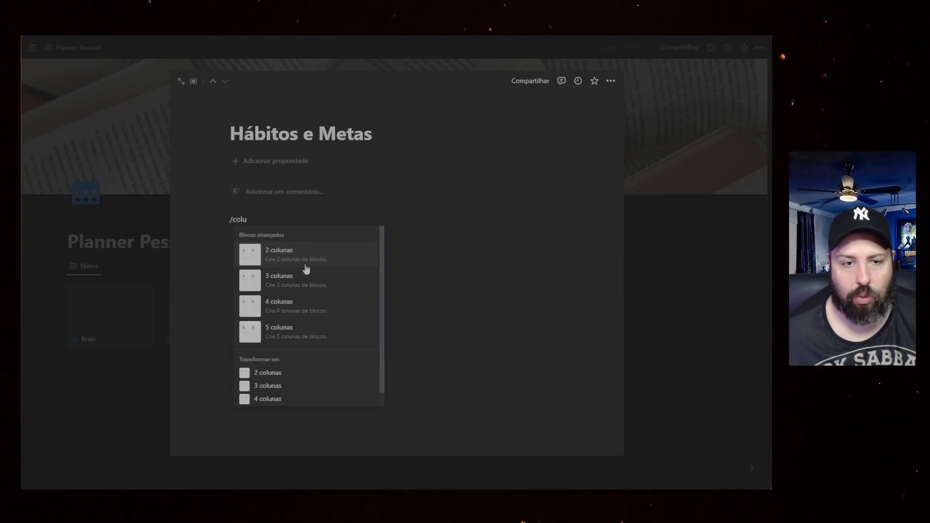
pyautogui.click(306, 264)
pyautogui.moveTo(548, 388); pyautogui.dragTo(249, 207)
pyautogui.click(474, 229)
pyautogui.click(295, 228)
pyautogui.click(475, 229)
pyautogui.click(306, 227)
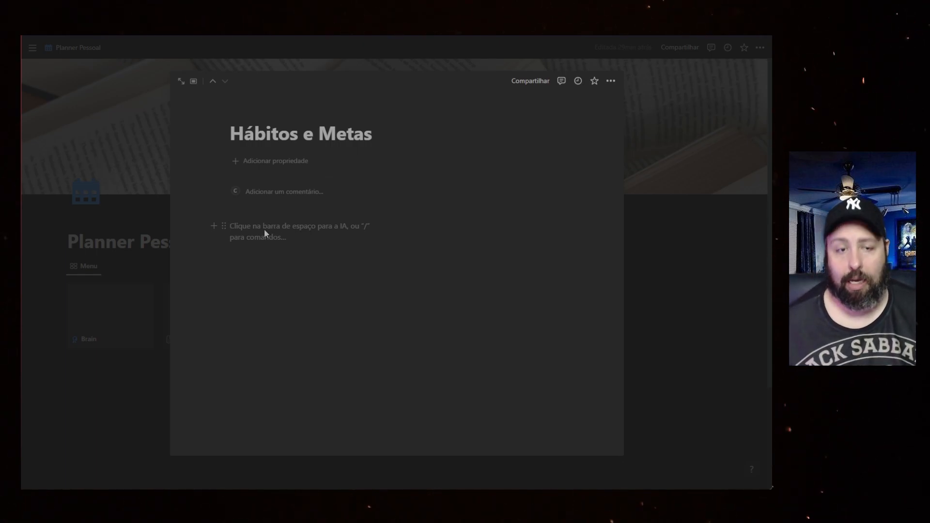
# Insert a linked database view (Visualização vinculada da base de dados) in the first column of the Hábitos e Metas page.
pyautogui.write('/')
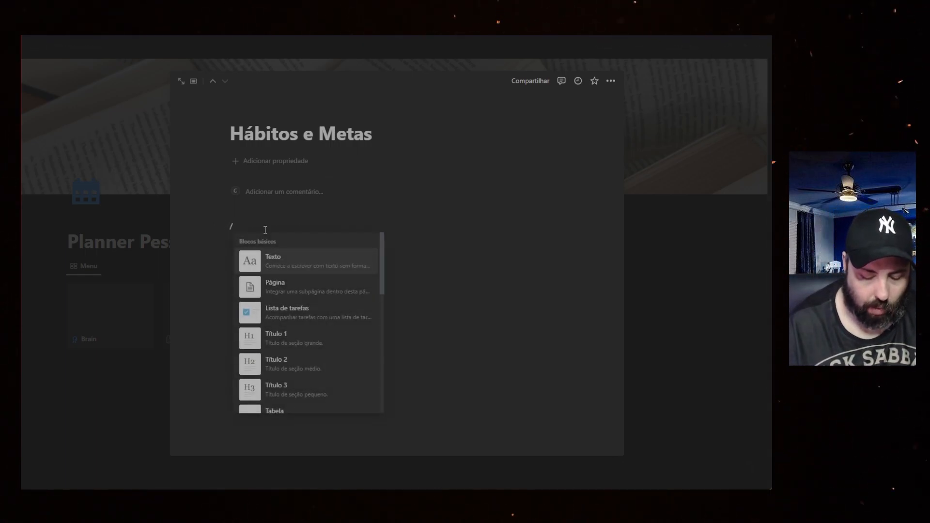
pyautogui.write('inl')
pyautogui.press('BackSpace')
pyautogui.press('BackSpace')
pyautogui.press('BackSpace')
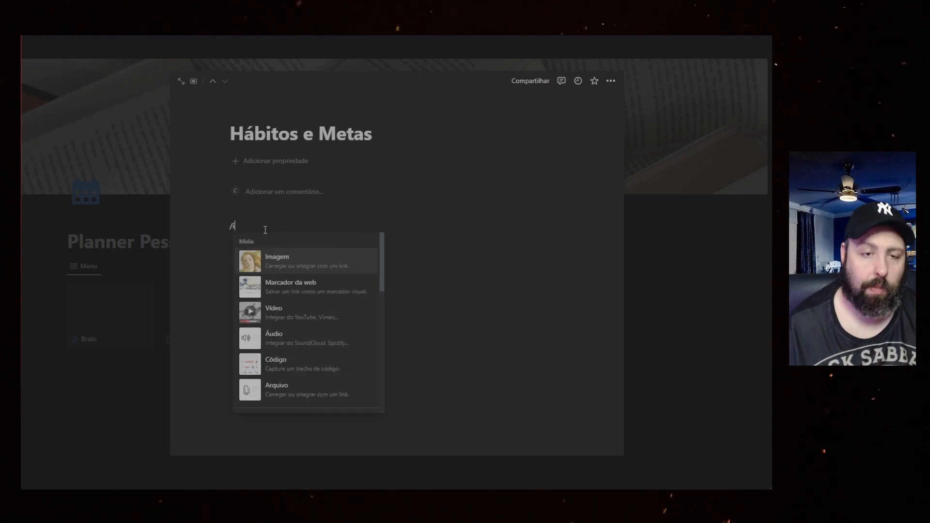
pyautogui.write('v')
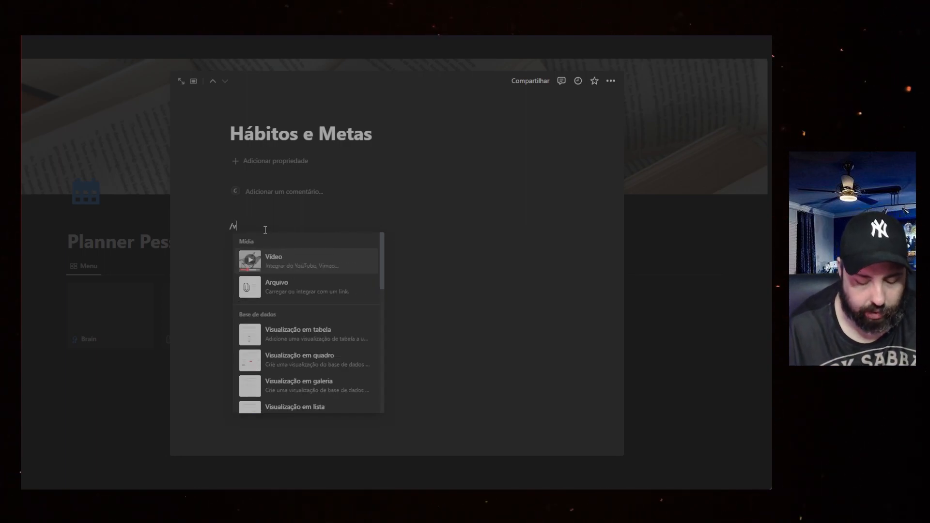
pyautogui.write('isu')
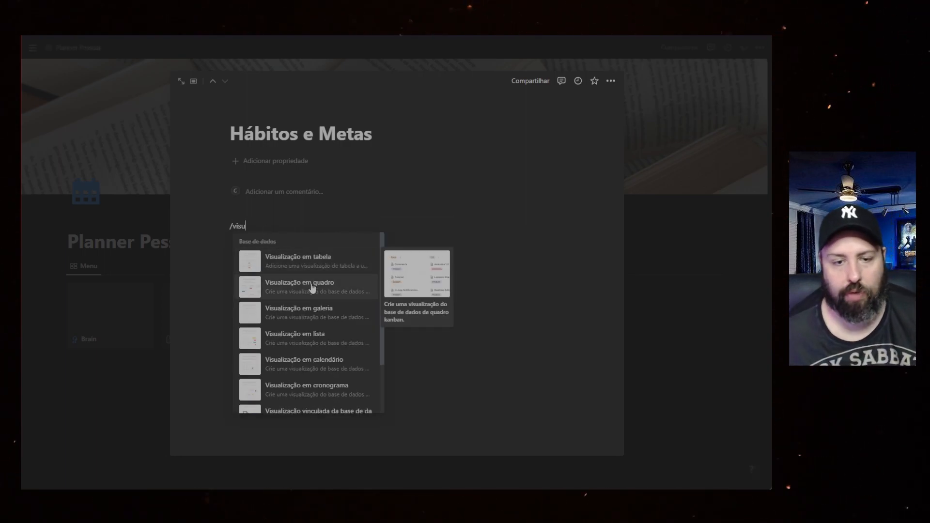
pyautogui.scroll(-1, 306, 286)
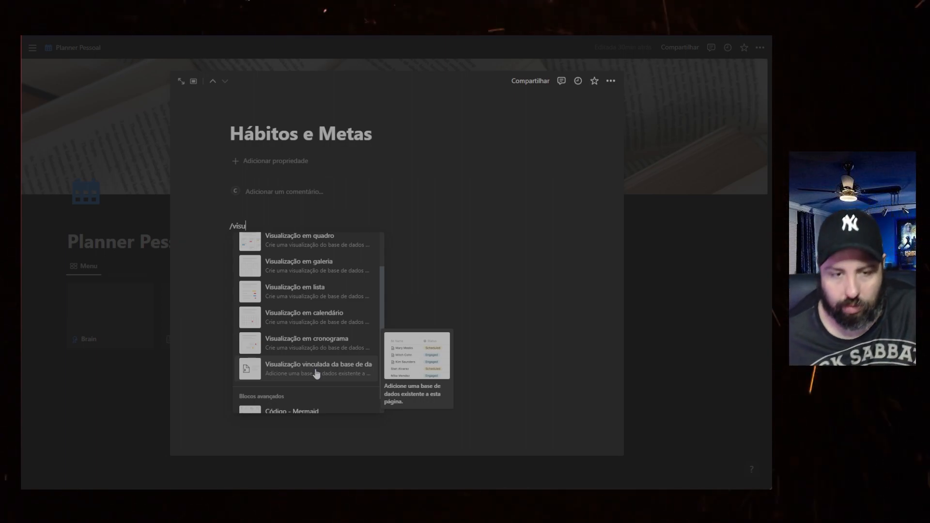
pyautogui.click(316, 372)
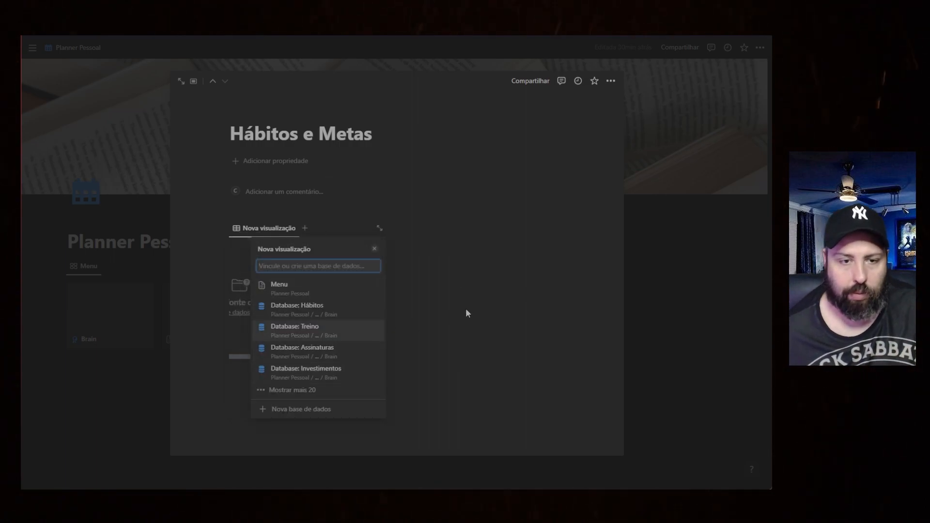
pyautogui.click(498, 304)
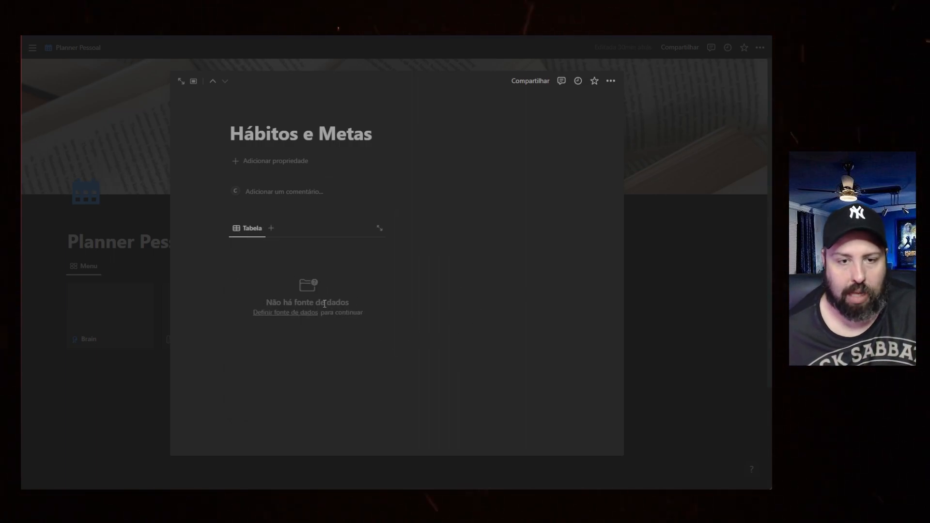
# Set Database: Hábitos as the data source of the new linked view.
pyautogui.click(288, 313)
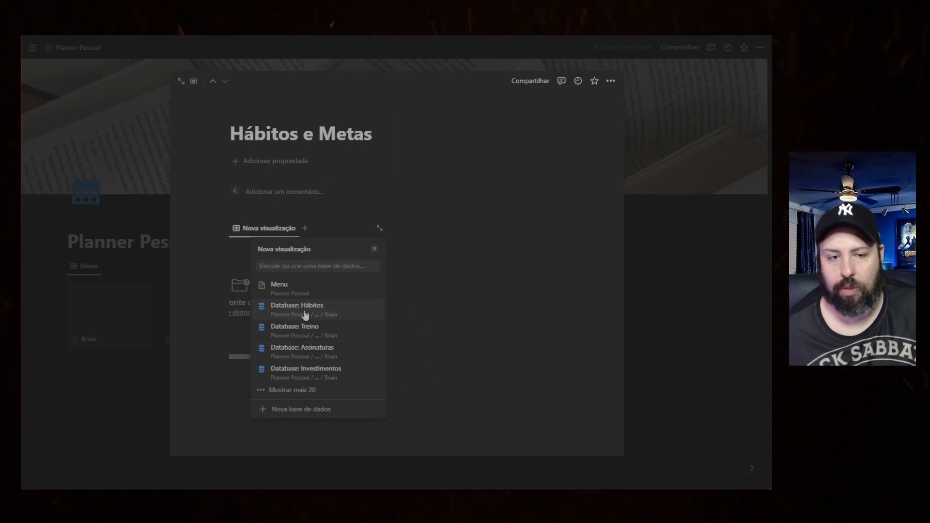
pyautogui.click(306, 315)
pyautogui.click(481, 297)
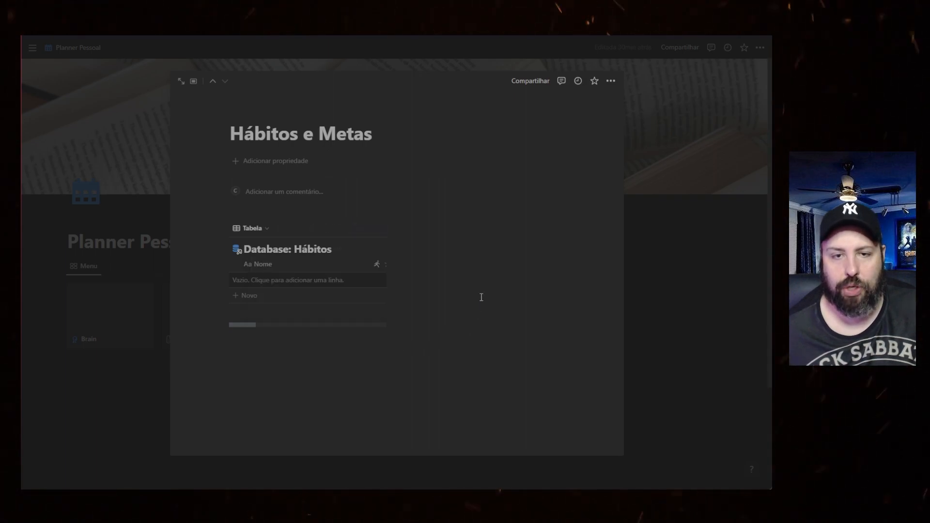
# Open Hábitos e Metas as a full page and turn on full width (Largura completa).
pyautogui.click(181, 83)
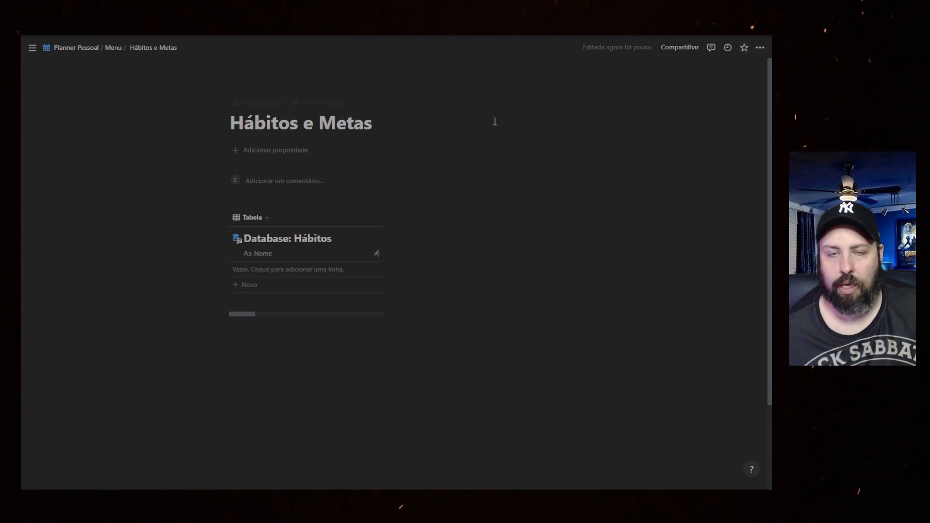
pyautogui.click(761, 47)
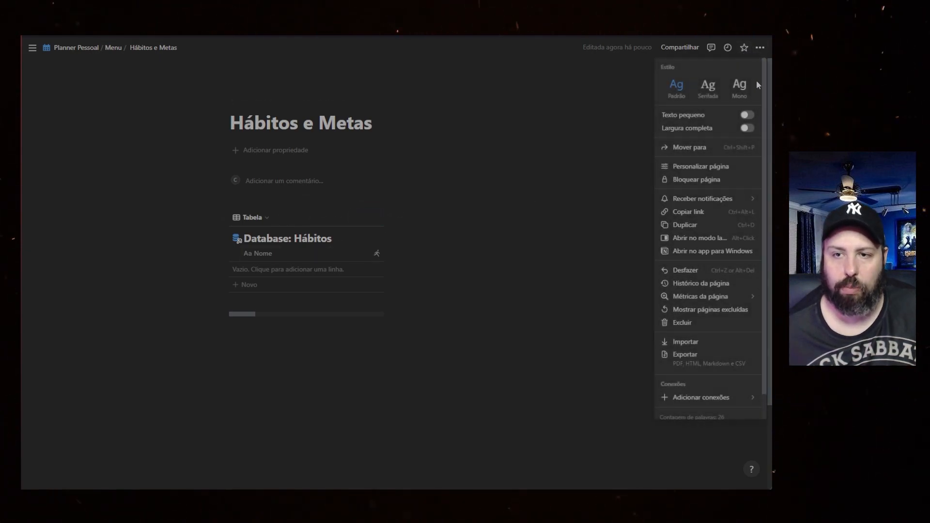
pyautogui.click(747, 128)
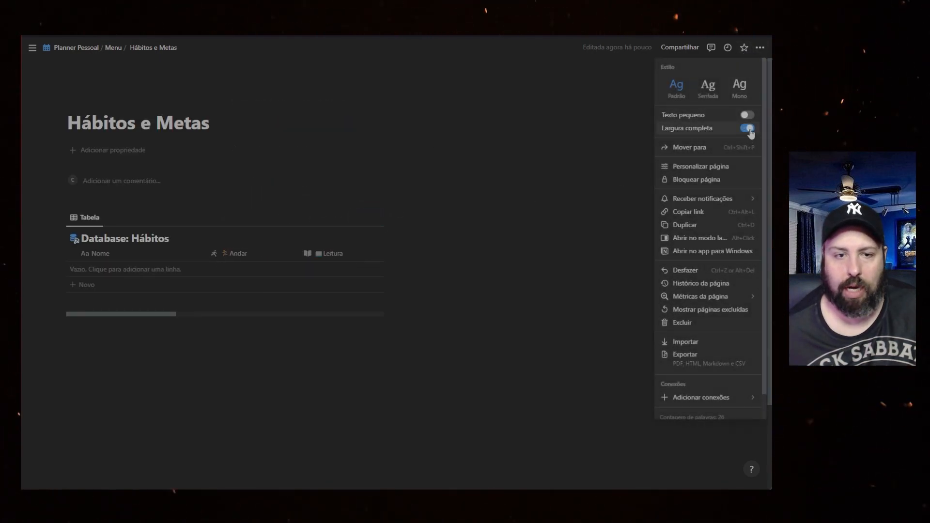
pyautogui.click(530, 416)
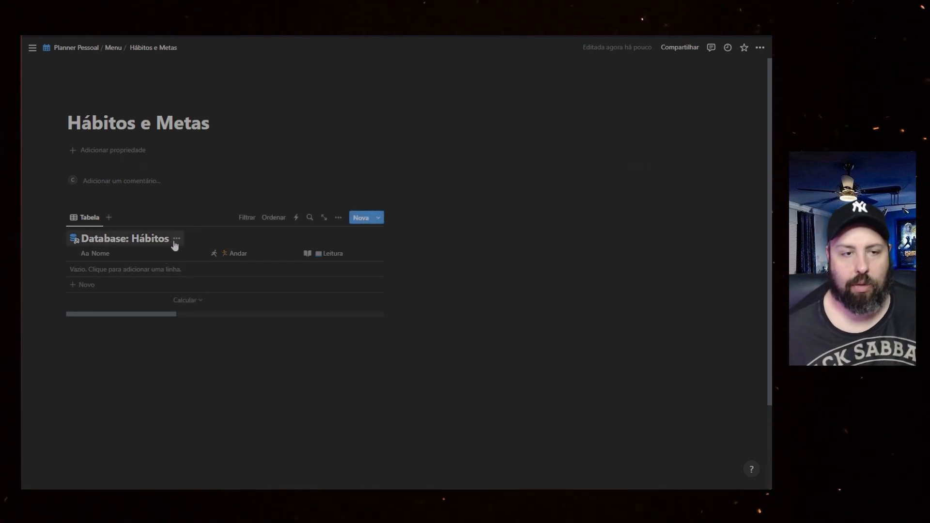
# Hide the linked database's title, rename its view Mês and give the view a calendar icon.
pyautogui.click(176, 239)
pyautogui.click(179, 286)
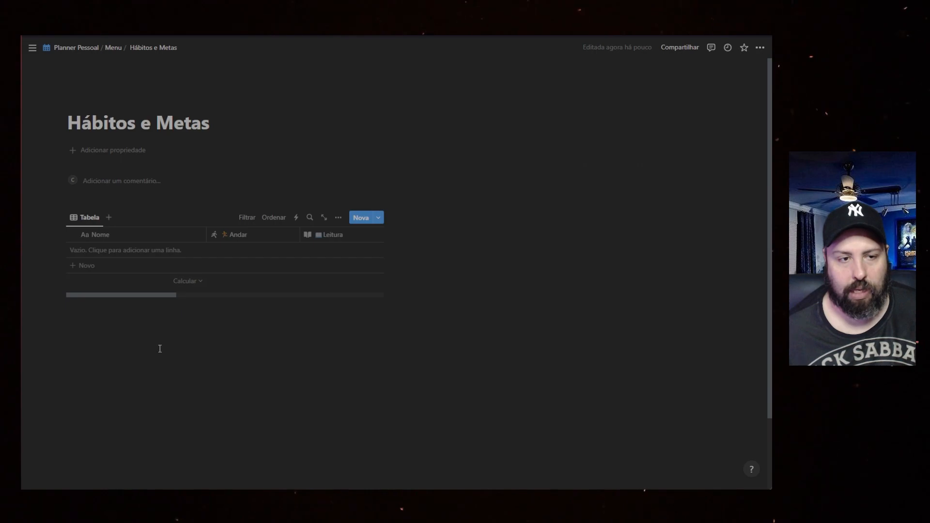
pyautogui.click(86, 218)
pyautogui.click(119, 247)
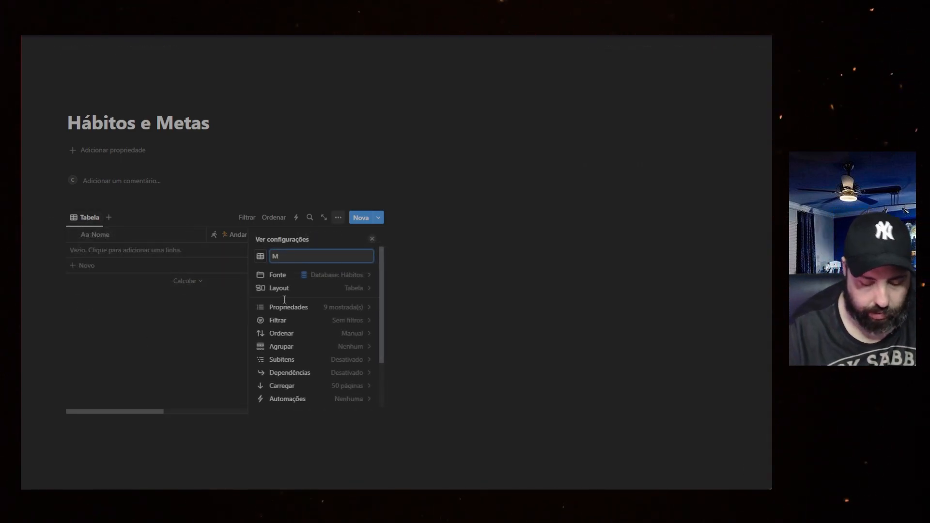
pyautogui.click(261, 256)
pyautogui.click(208, 330)
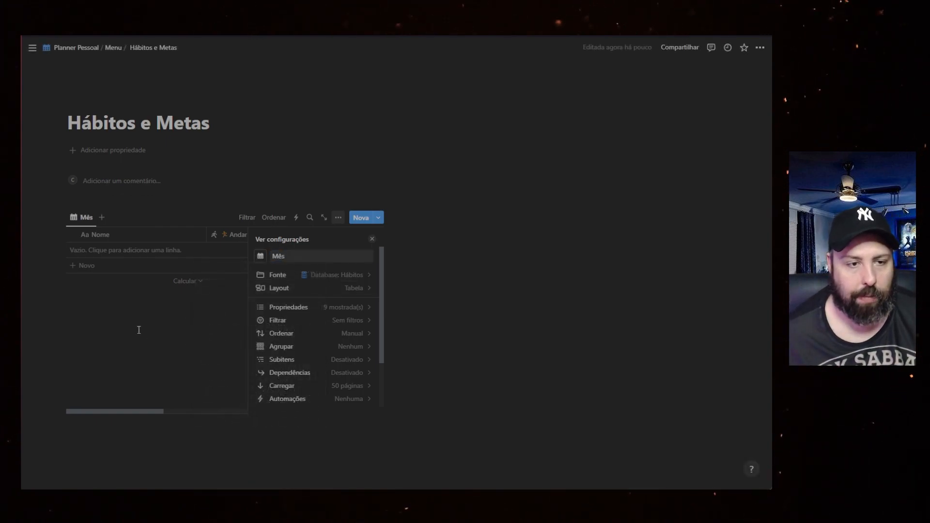
pyautogui.click(110, 317)
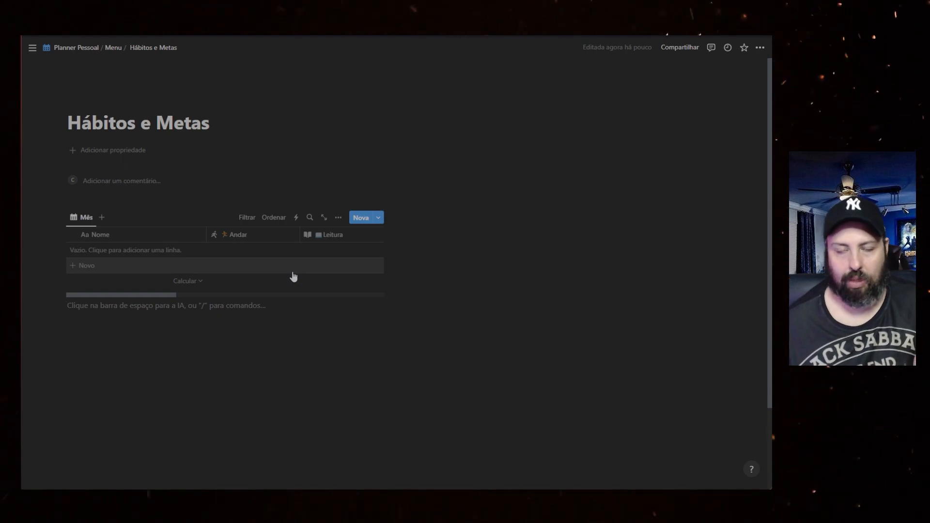
# Change the layout of the Mês view to Calendário.
pyautogui.click(338, 217)
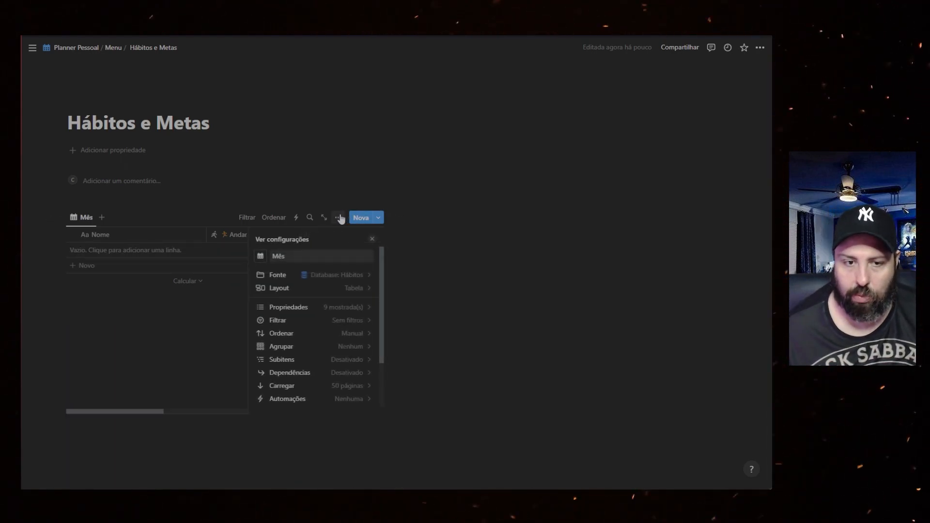
pyautogui.click(339, 291)
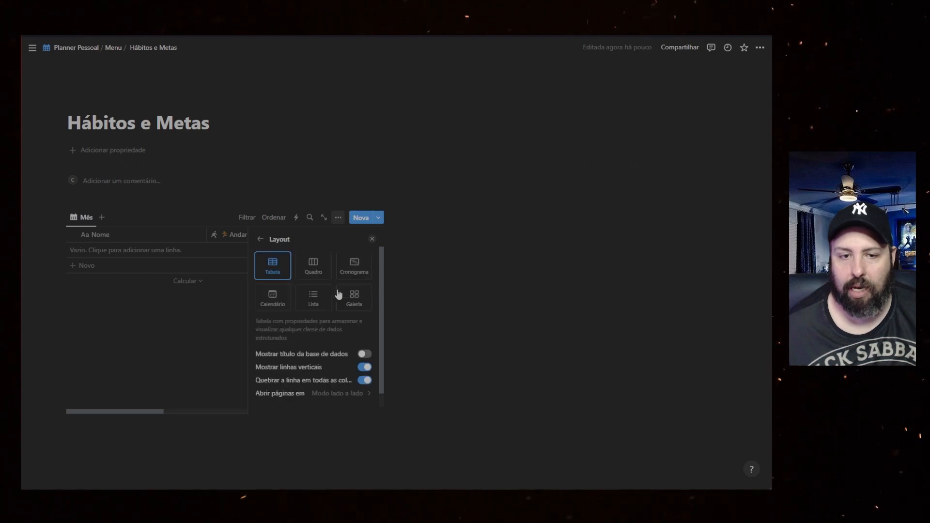
pyautogui.click(275, 302)
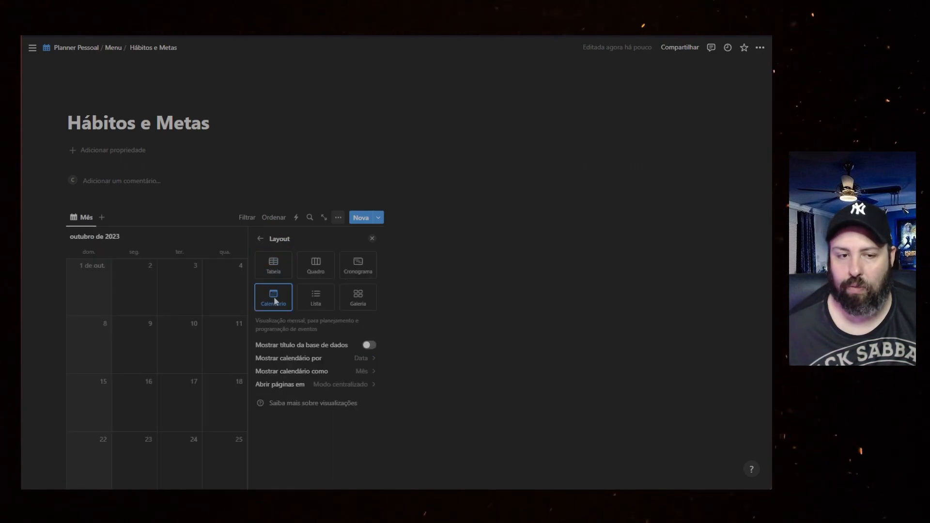
pyautogui.click(502, 321)
pyautogui.scroll(-2, 166, 342)
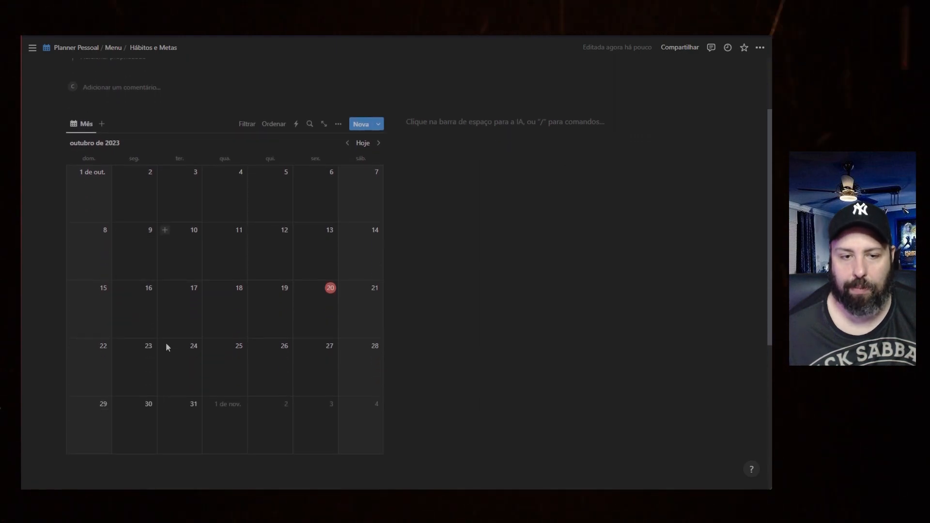
pyautogui.scroll(2, 275, 371)
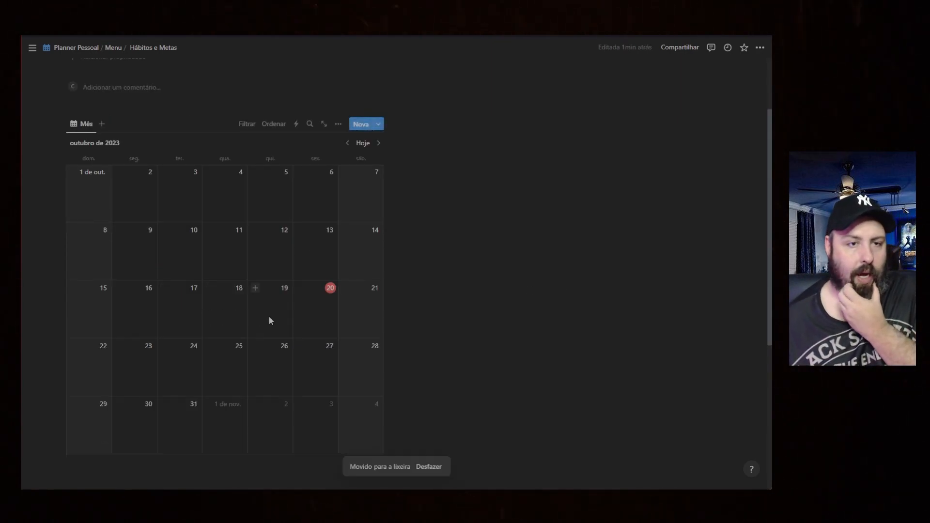
# Show the Data, Andar, Leitura, Estudar, Assidtir Filme ou Série, Jogar Gamer and Progresso properties in the Mês calendar view.
pyautogui.click(84, 125)
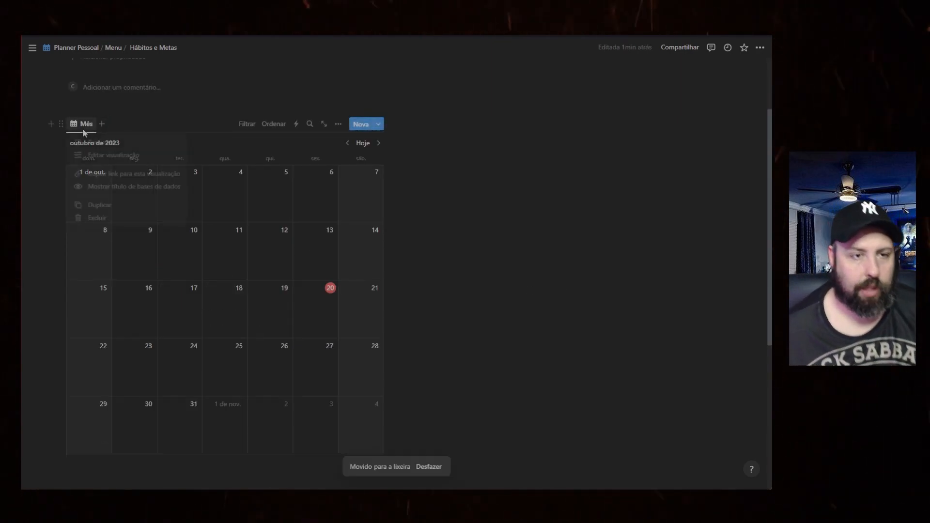
pyautogui.click(99, 156)
pyautogui.click(341, 199)
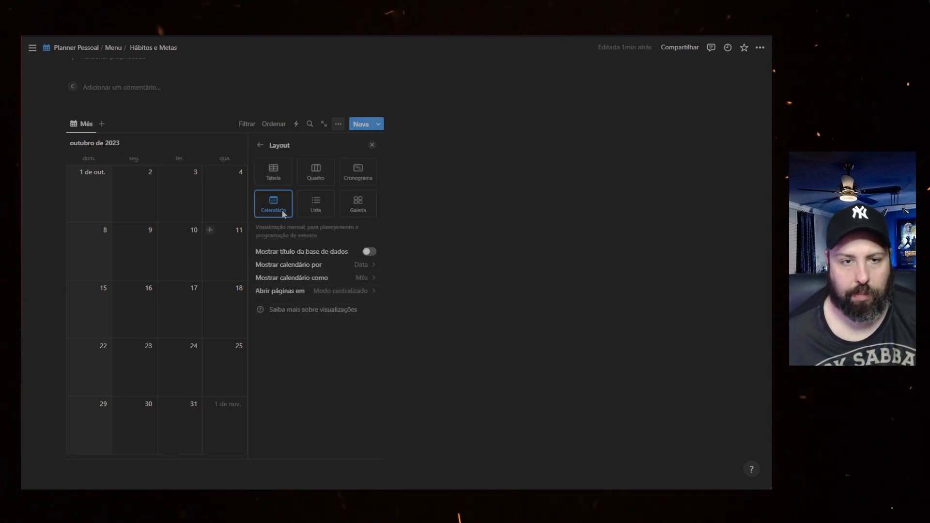
pyautogui.click(261, 145)
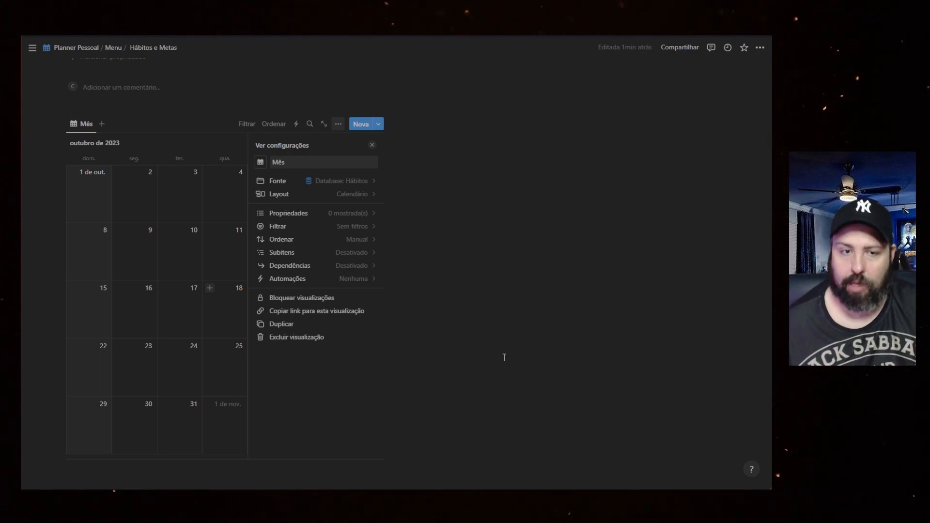
pyautogui.click(352, 219)
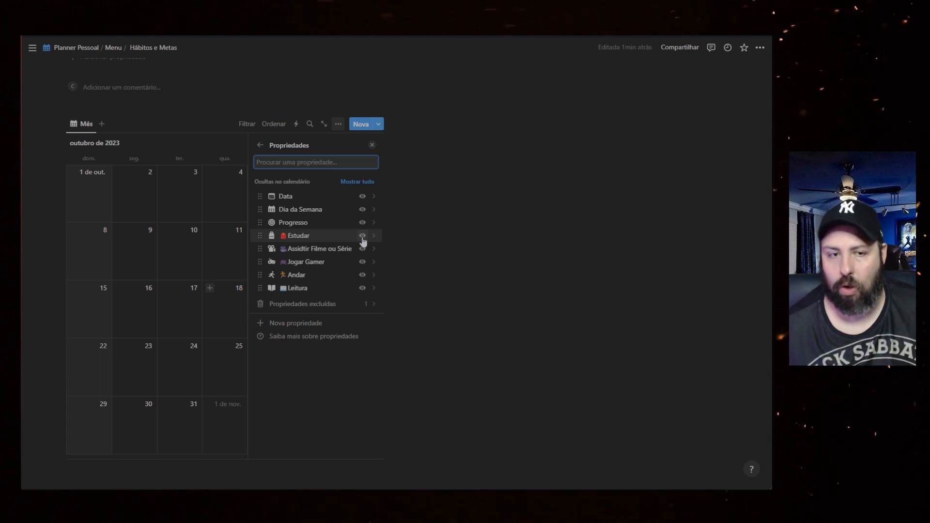
pyautogui.click(363, 197)
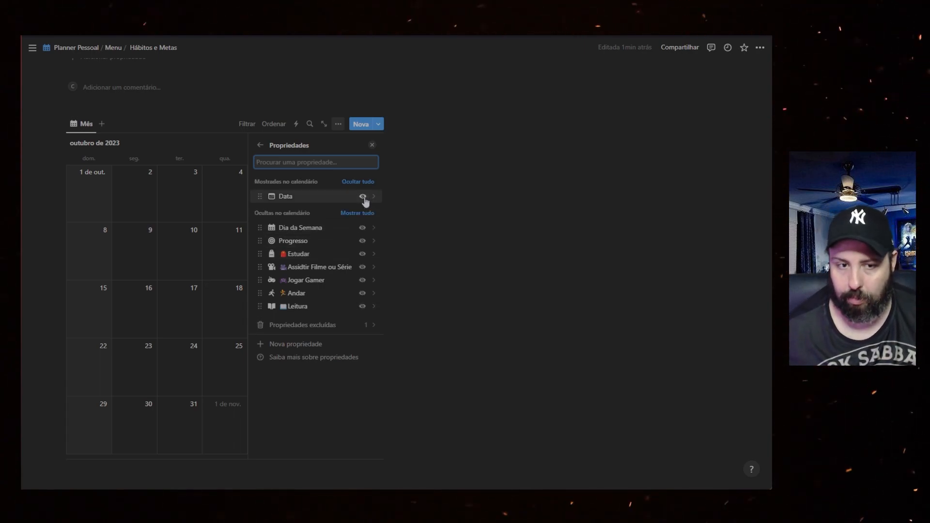
pyautogui.click(363, 294)
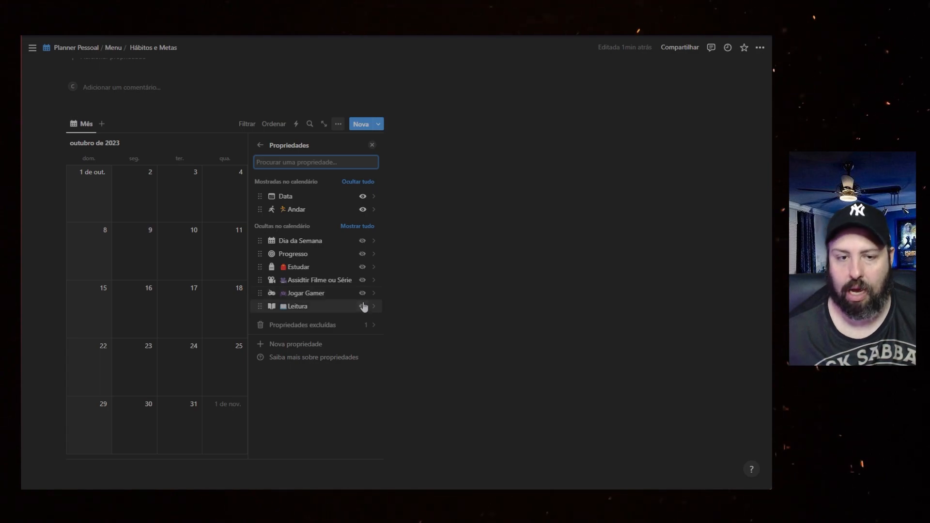
pyautogui.click(363, 307)
pyautogui.click(362, 282)
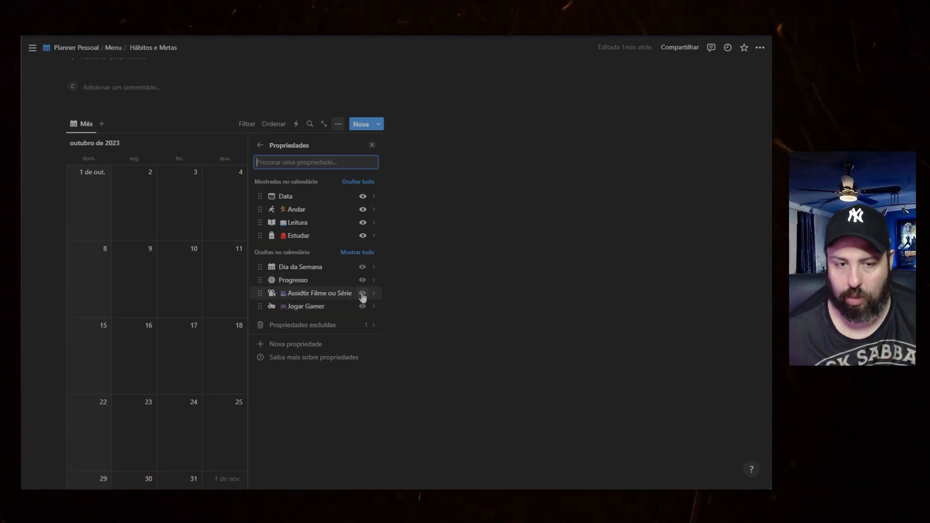
pyautogui.click(362, 294)
pyautogui.click(362, 307)
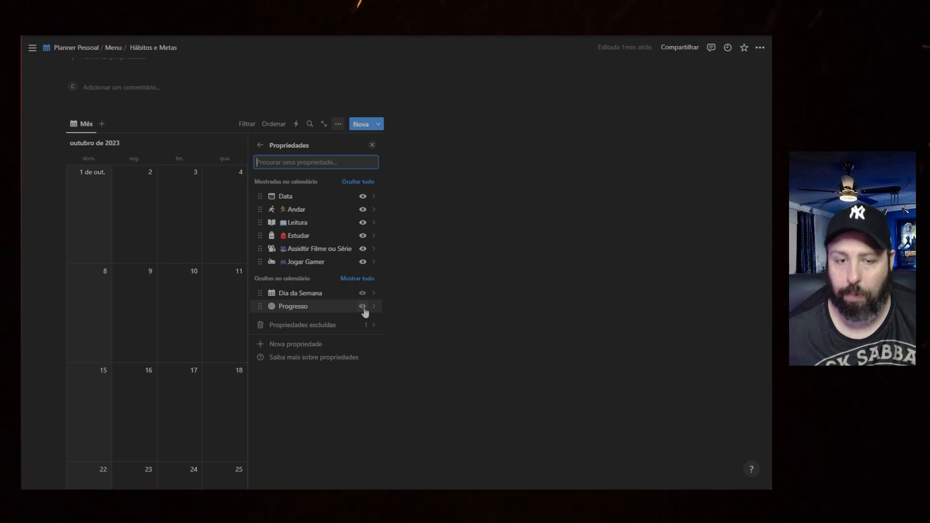
pyautogui.click(363, 307)
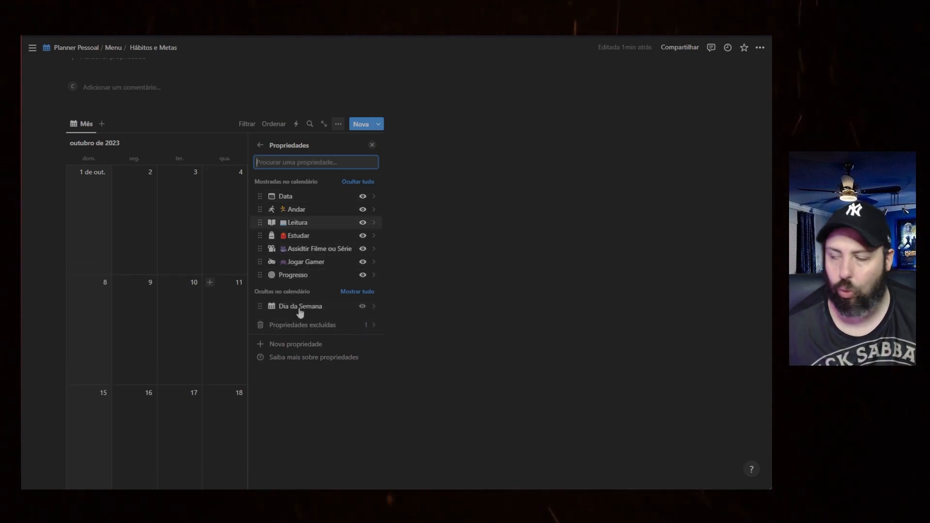
pyautogui.click(372, 148)
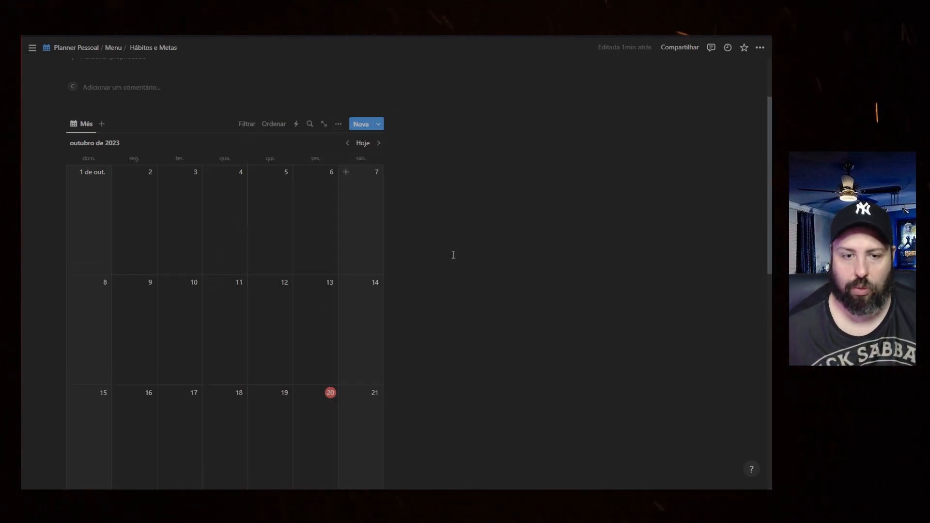
# Add an untitled entry on 20 October 2023 in the Mês calendar and extend it through 21 October.
pyautogui.click(301, 393)
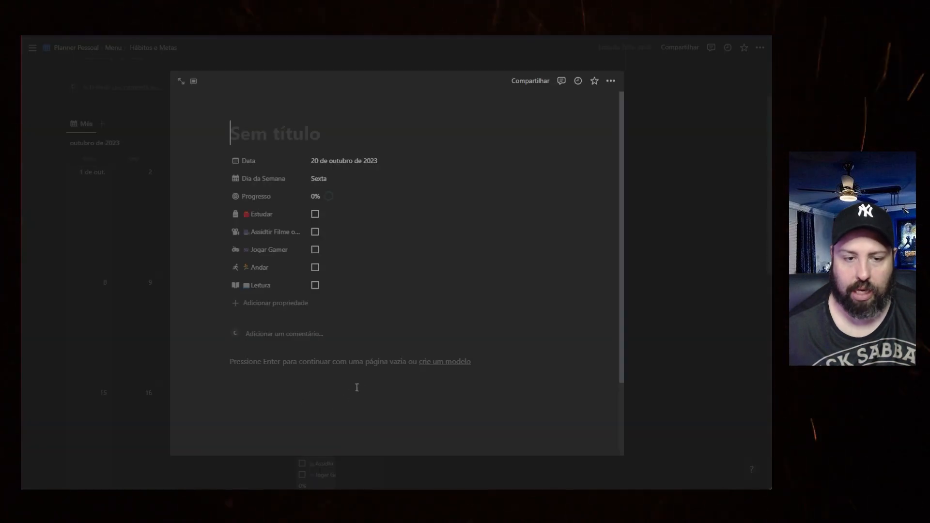
pyautogui.click(698, 181)
pyautogui.scroll(-3, 492, 296)
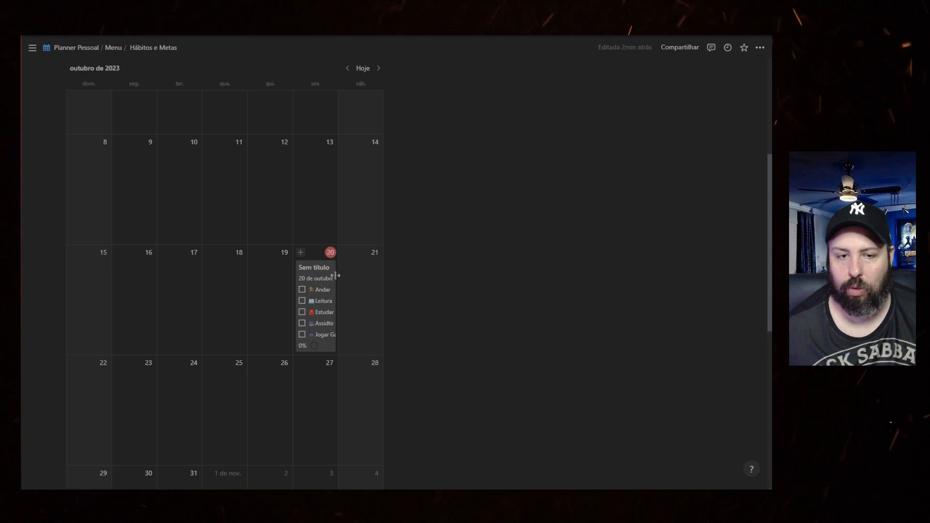
pyautogui.moveTo(335, 277); pyautogui.dragTo(356, 279)
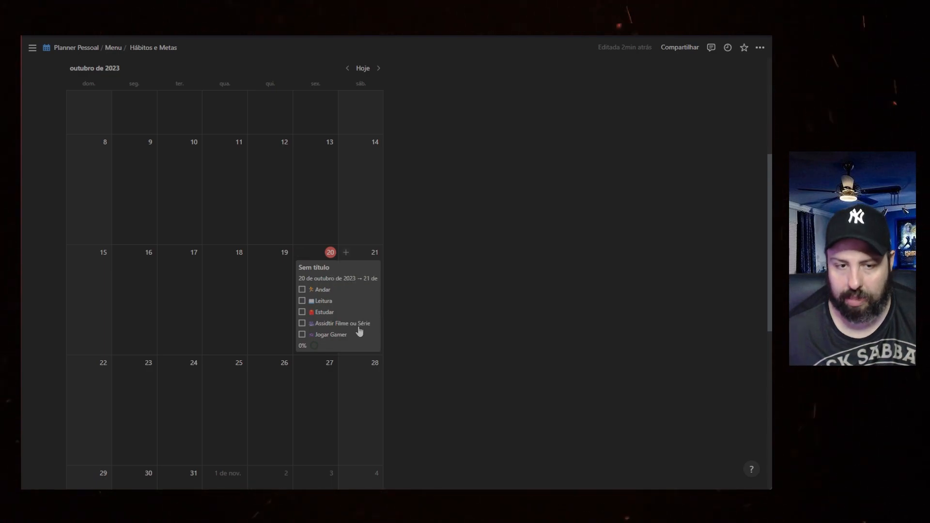
# Tick all five habits on the untitled 20 October entry and untick every one except Andar.
pyautogui.click(302, 289)
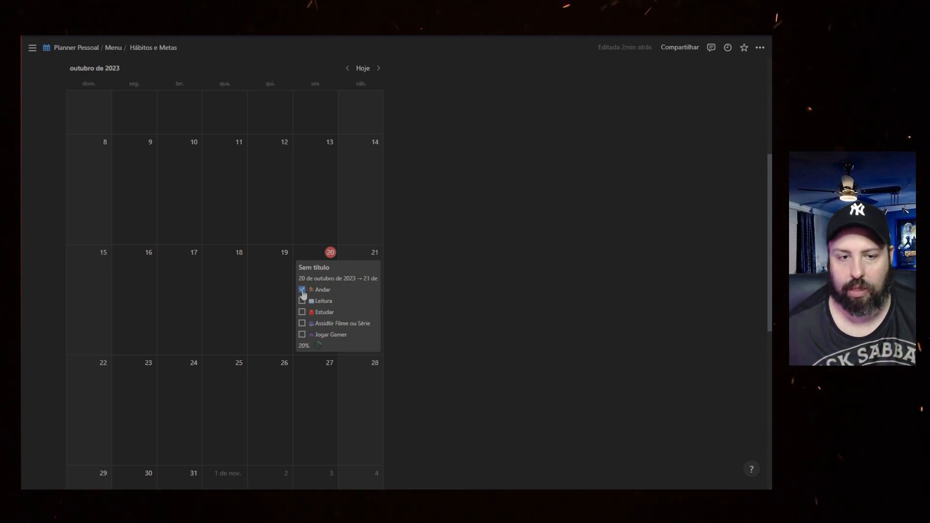
pyautogui.click(302, 324)
pyautogui.click(302, 334)
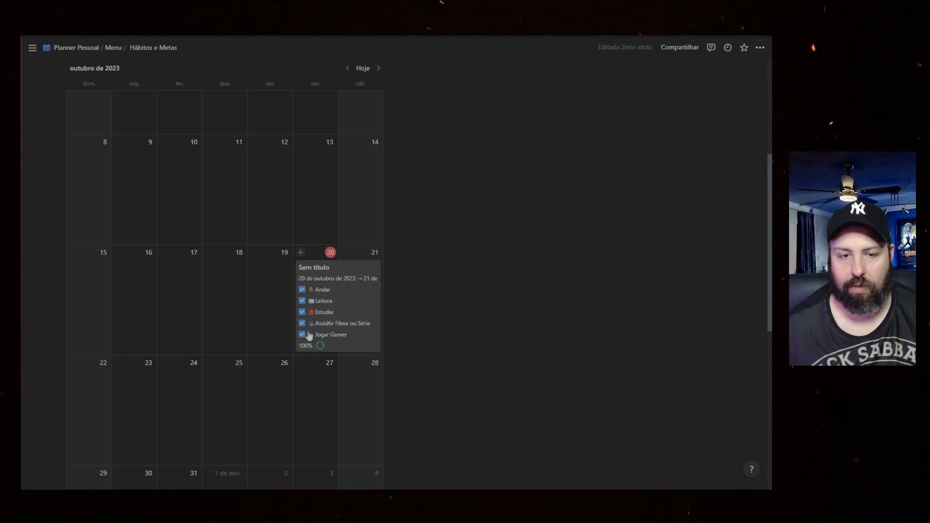
pyautogui.click(302, 335)
pyautogui.click(302, 324)
pyautogui.click(302, 300)
pyautogui.click(300, 288)
# Open the untitled 20 October entry and delete it from the Mês calendar.
pyautogui.click(597, 122)
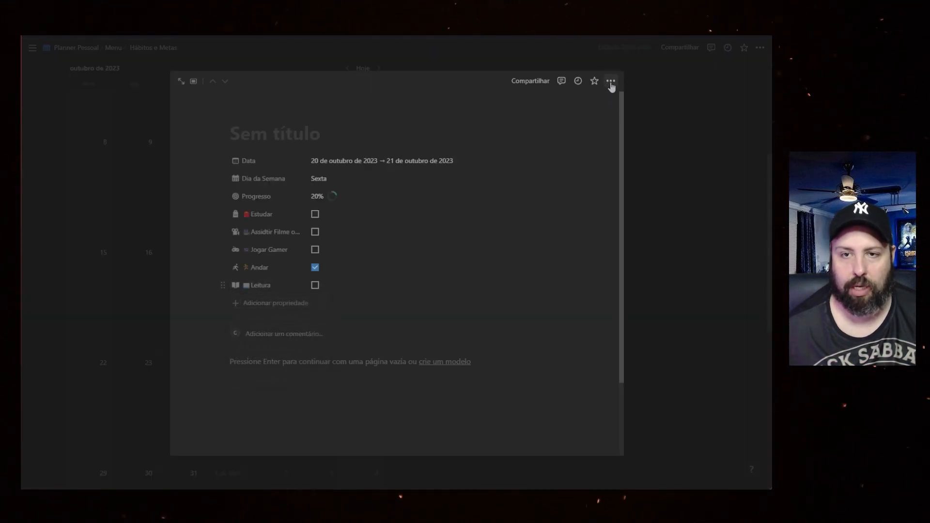
pyautogui.click(611, 82)
pyautogui.click(605, 358)
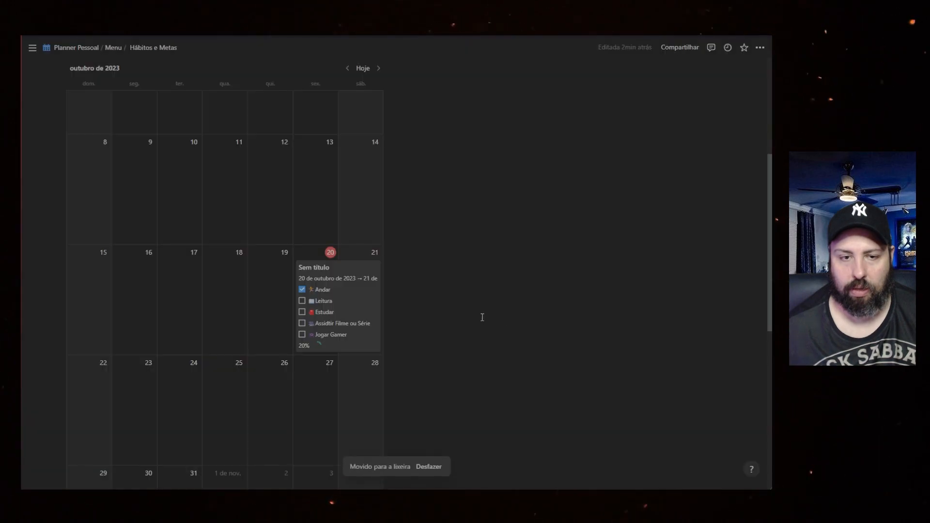
pyautogui.scroll(5, 401, 390)
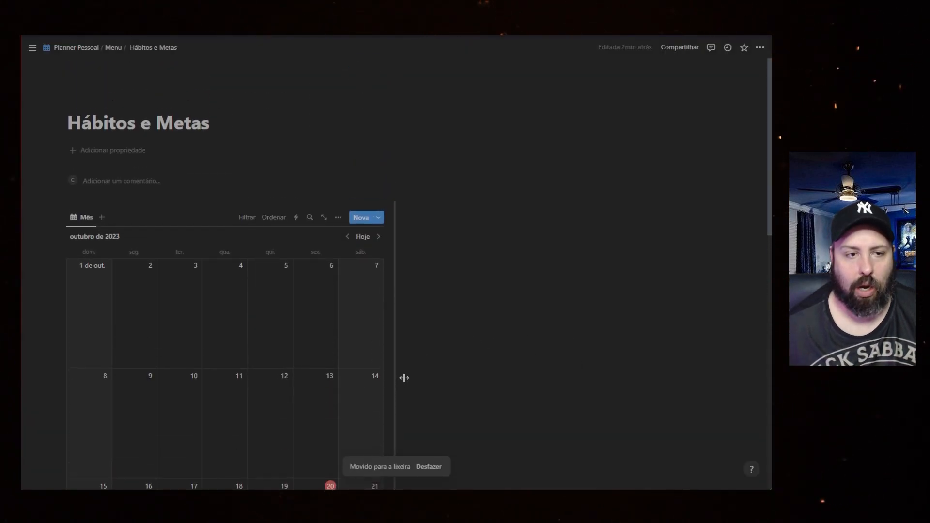
pyautogui.scroll(-3, 503, 341)
pyautogui.scroll(-1, 349, 236)
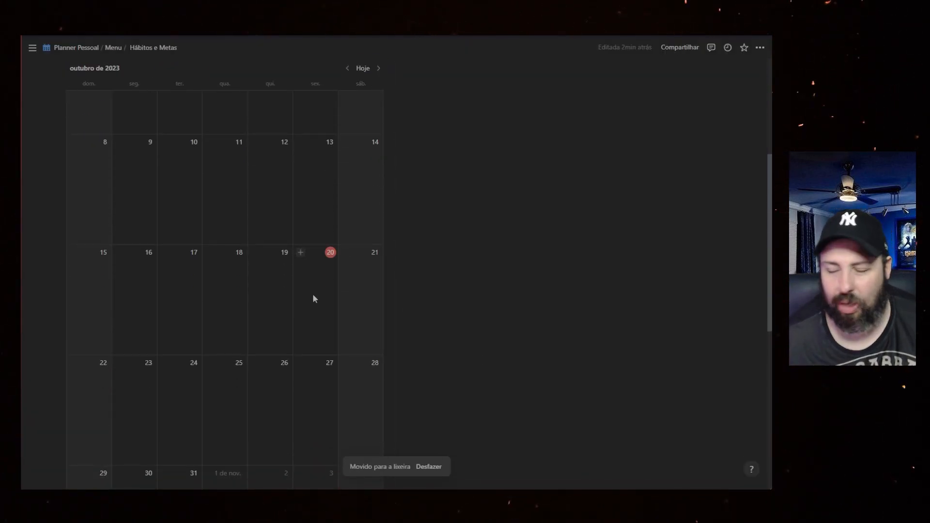
pyautogui.scroll(5, 312, 295)
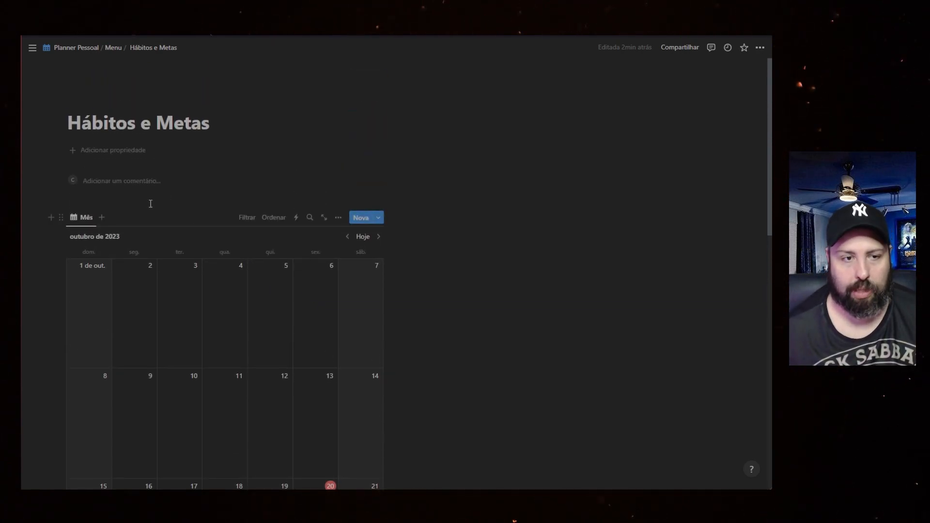
# Insert a button block below the Mês calendar and try to move it further up the page.
pyautogui.scroll(-8, 475, 350)
pyautogui.click(112, 402)
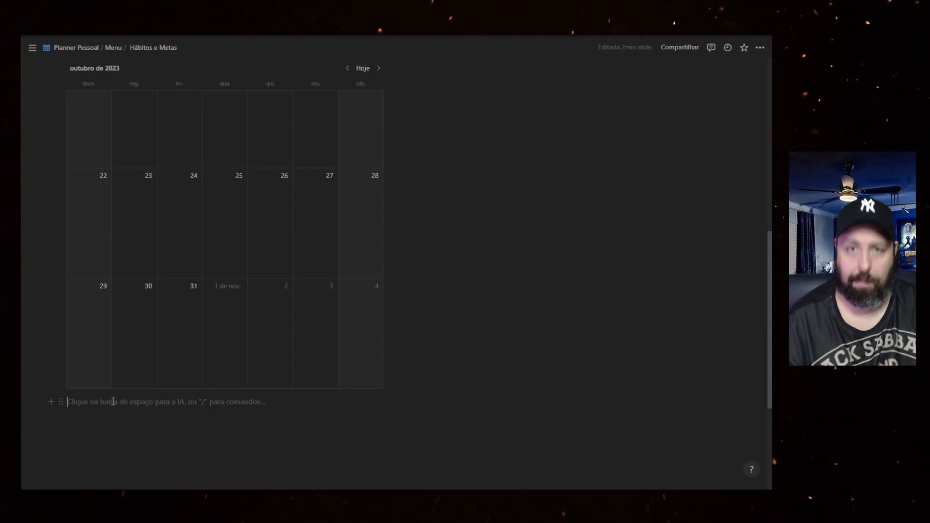
pyautogui.write('/bot')
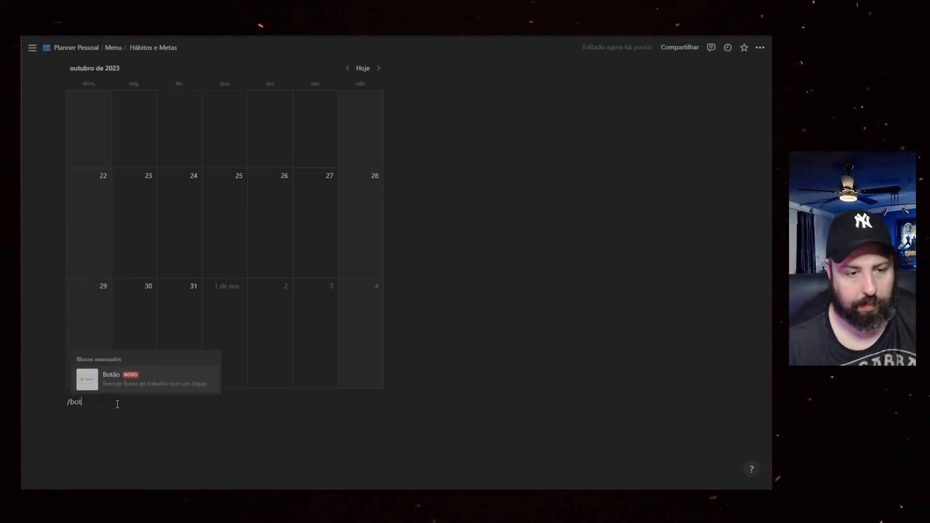
pyautogui.click(129, 384)
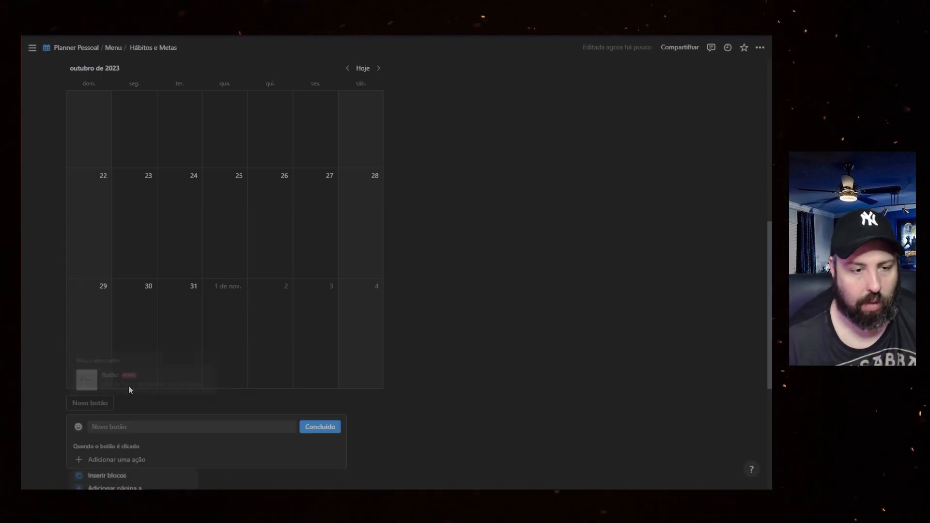
pyautogui.click(426, 429)
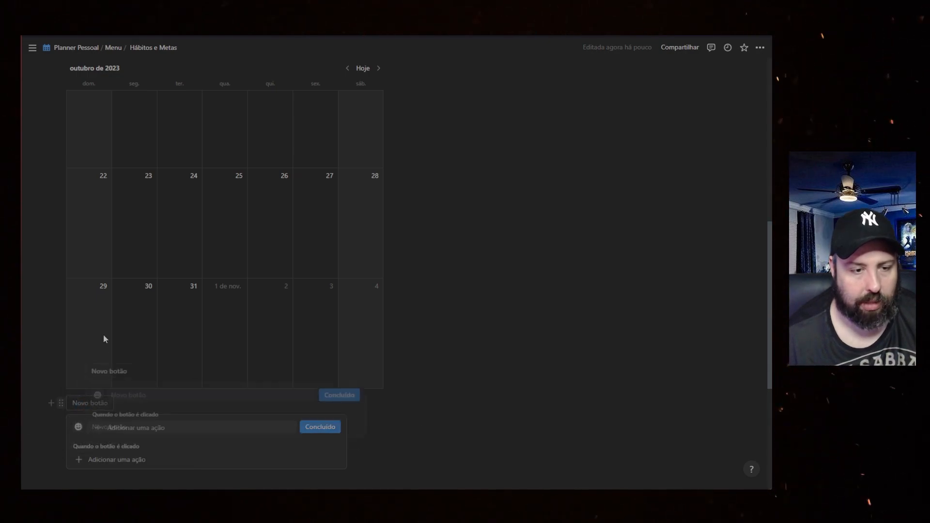
pyautogui.moveTo(104, 340); pyautogui.dragTo(153, 284)
# Try a three-column layout below the new button and move the command line above the Mês calendar.
pyautogui.click(139, 333)
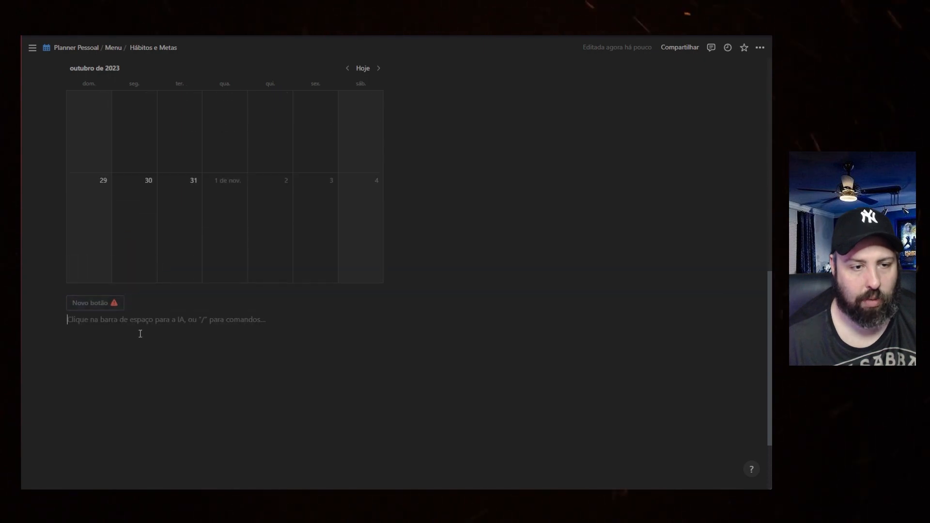
pyautogui.write('/colu')
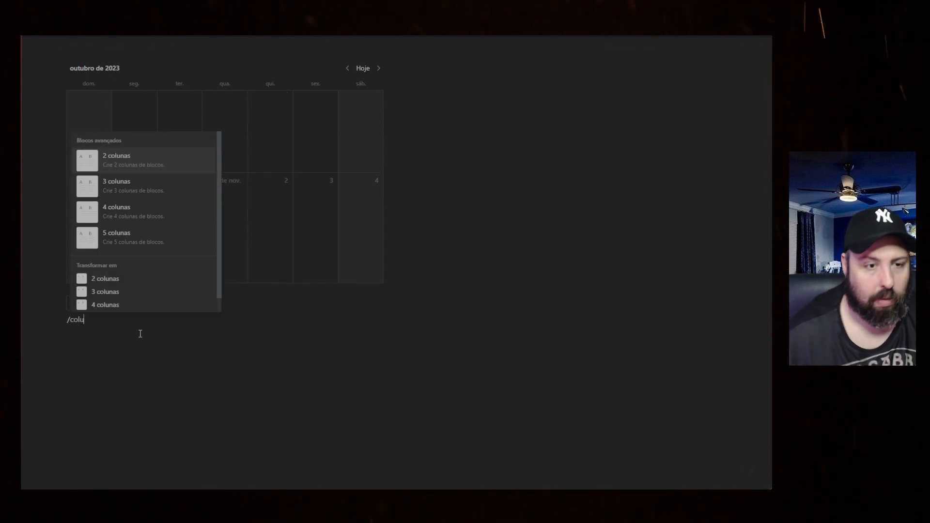
pyautogui.click(145, 195)
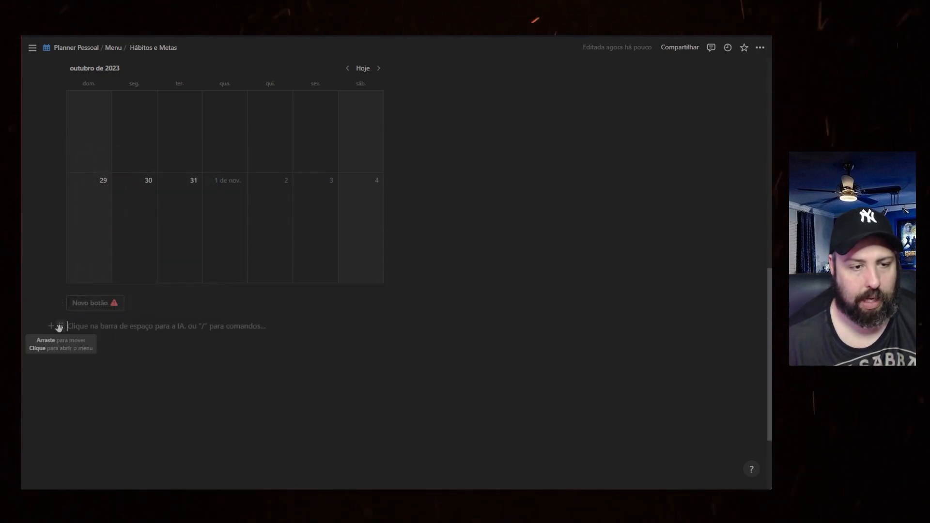
pyautogui.write('/colu')
pyautogui.moveTo(85, 320); pyautogui.dragTo(91, 202)
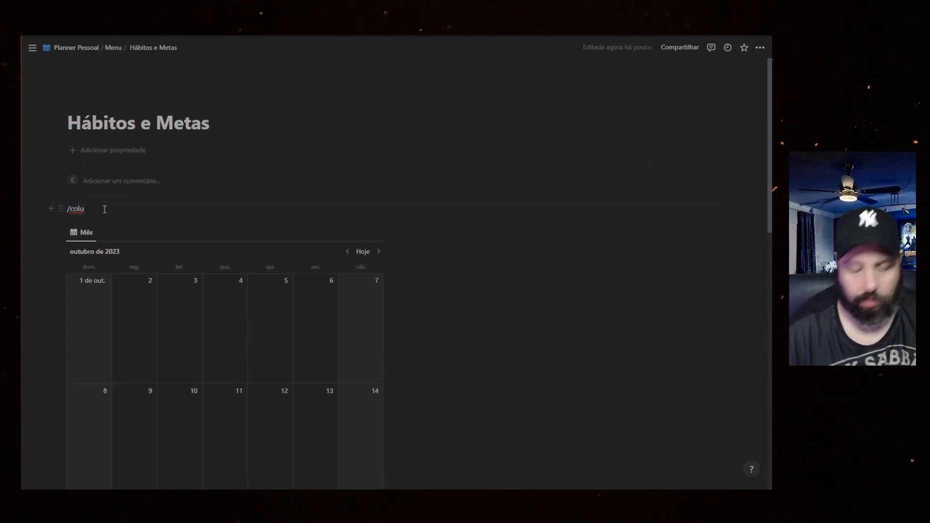
# Replace the text line above the Mês calendar with a three-column layout.
pyautogui.click(104, 209)
pyautogui.press('BackSpace')
pyautogui.press('BackSpace')
pyautogui.press('BackSpace')
pyautogui.press('BackSpace')
pyautogui.press('BackSpace')
pyautogui.write('/colun')
pyautogui.click(144, 265)
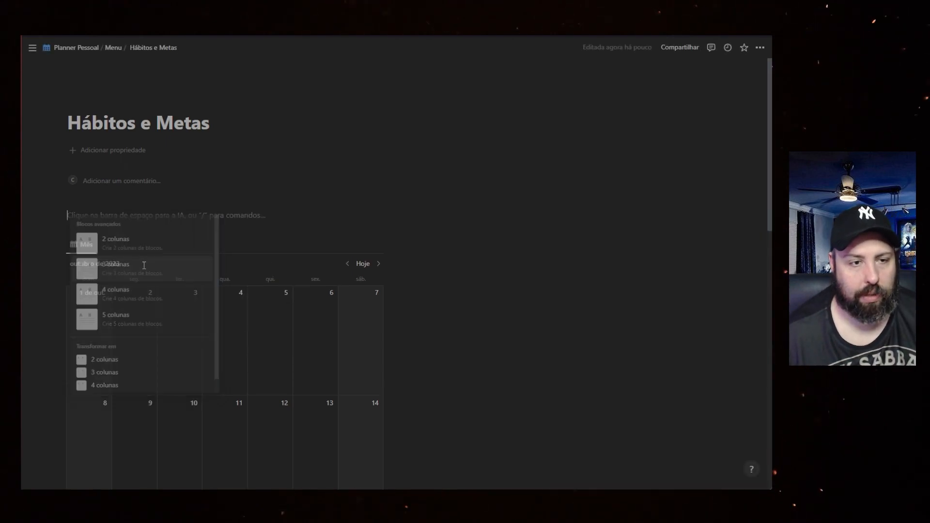
pyautogui.moveTo(648, 105); pyautogui.dragTo(684, 282)
# Insert a button block in the first column above the calendar, try the name Andar and clear it.
pyautogui.click(430, 151)
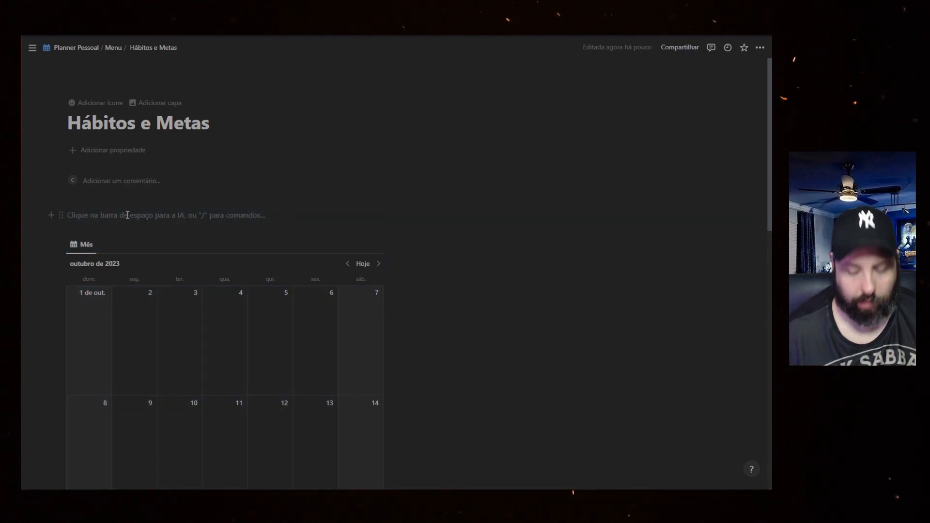
pyautogui.write('/bo')
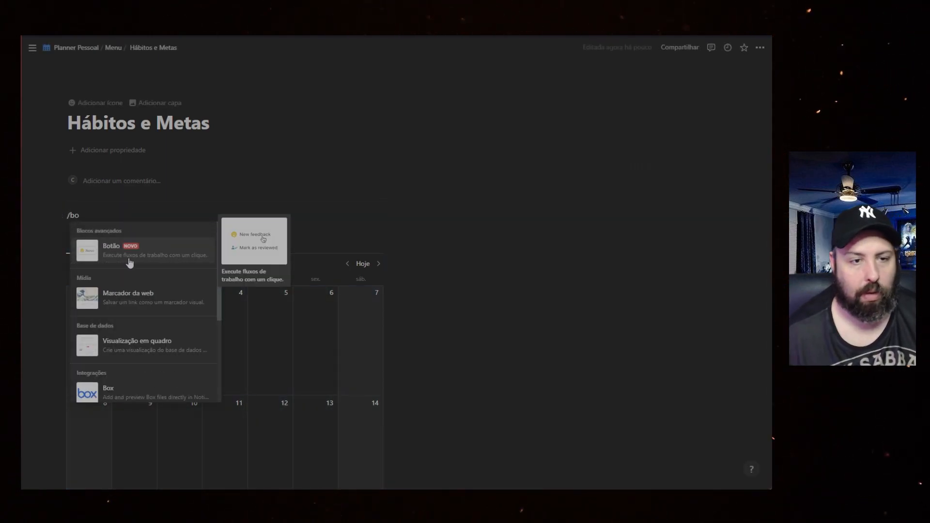
pyautogui.click(130, 262)
pyautogui.click(124, 243)
pyautogui.click(122, 240)
pyautogui.write('Andar')
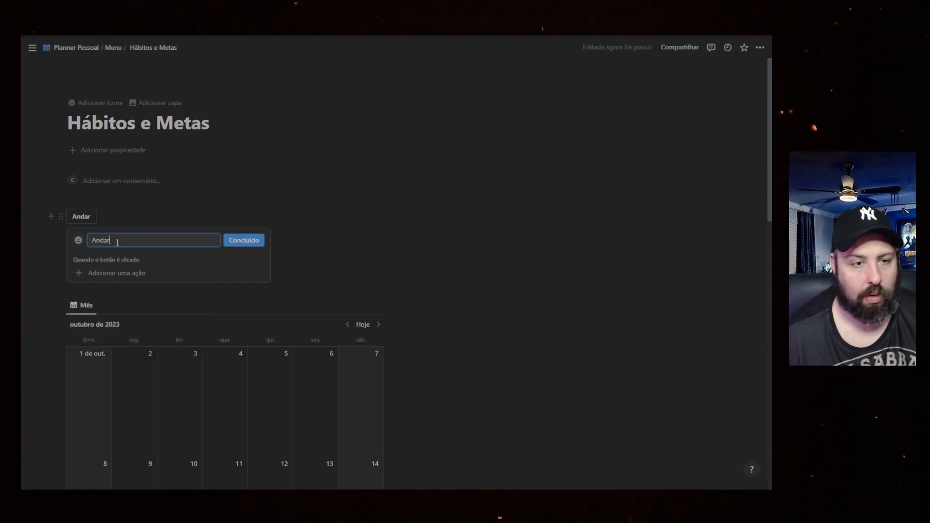
pyautogui.moveTo(119, 240); pyautogui.dragTo(87, 237)
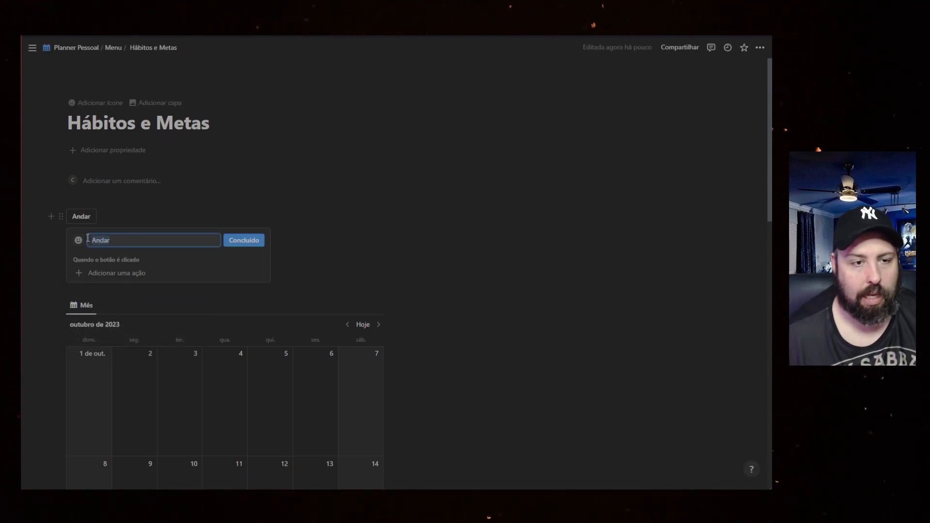
pyautogui.press('BackSpace')
# Find the running-person icon with the search term run and give it to the new button in blue.
pyautogui.click(80, 244)
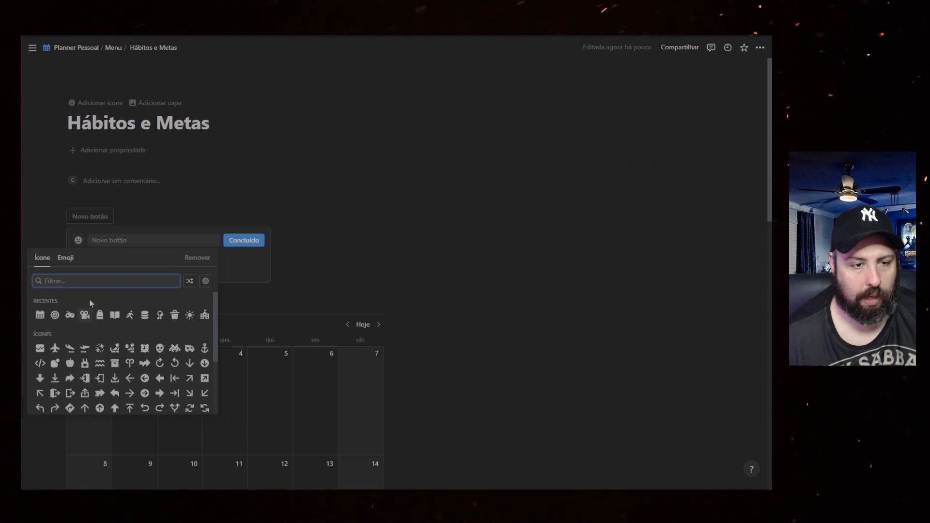
pyautogui.write('run')
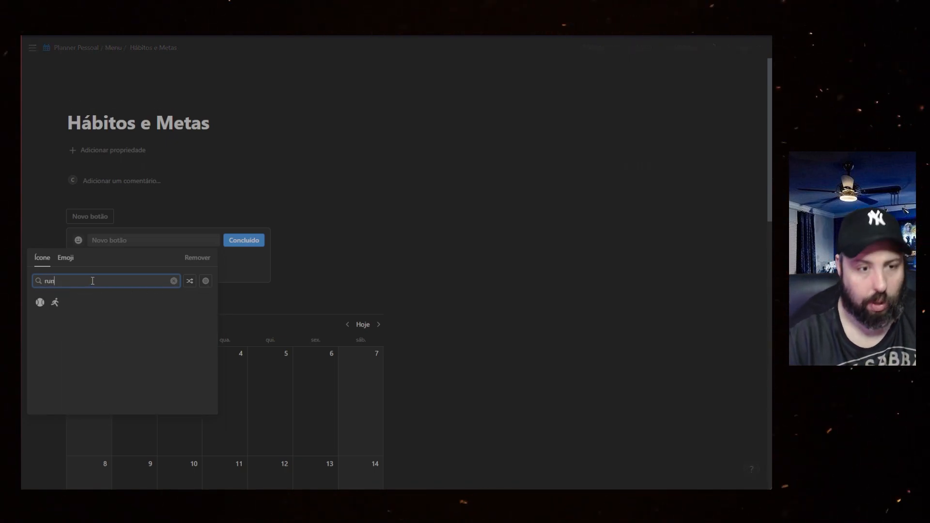
pyautogui.moveTo(52, 310)
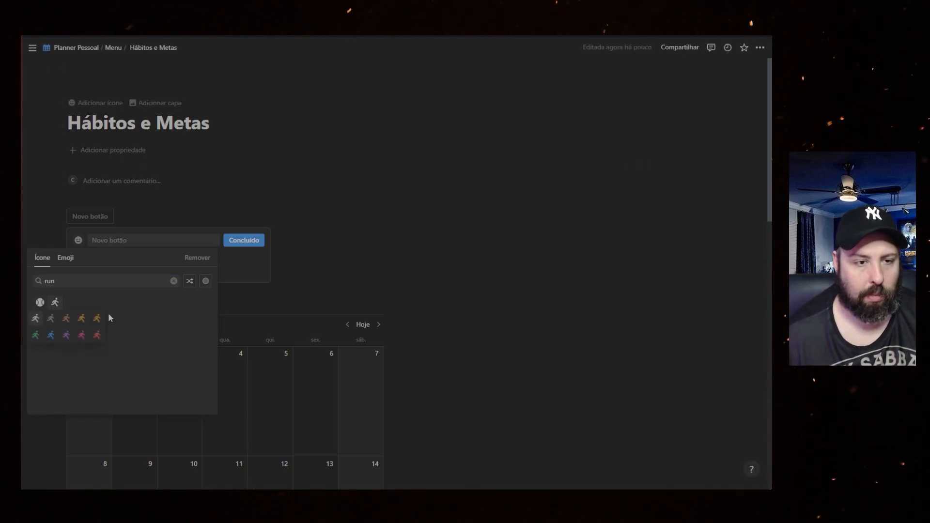
pyautogui.click(51, 336)
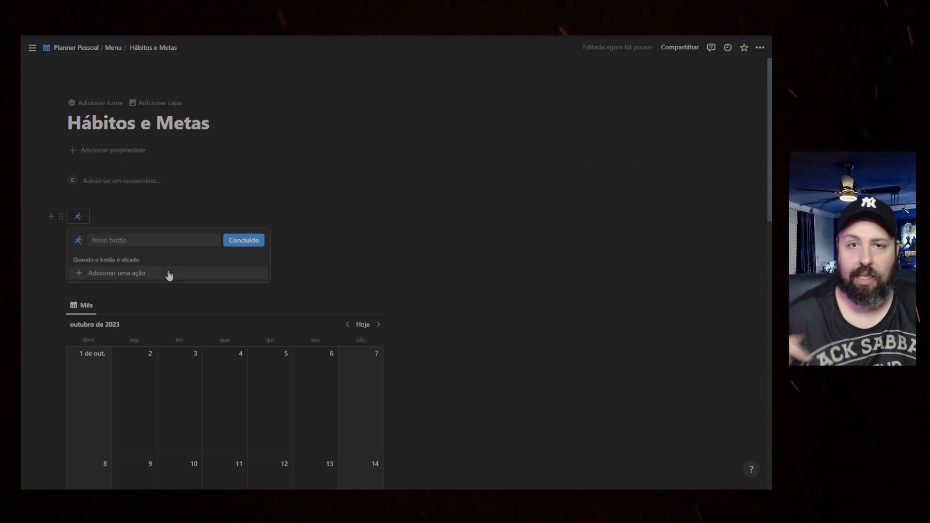
# Add an Editar páginas em action to the running-icon button and target Database: Hábitos.
pyautogui.click(123, 276)
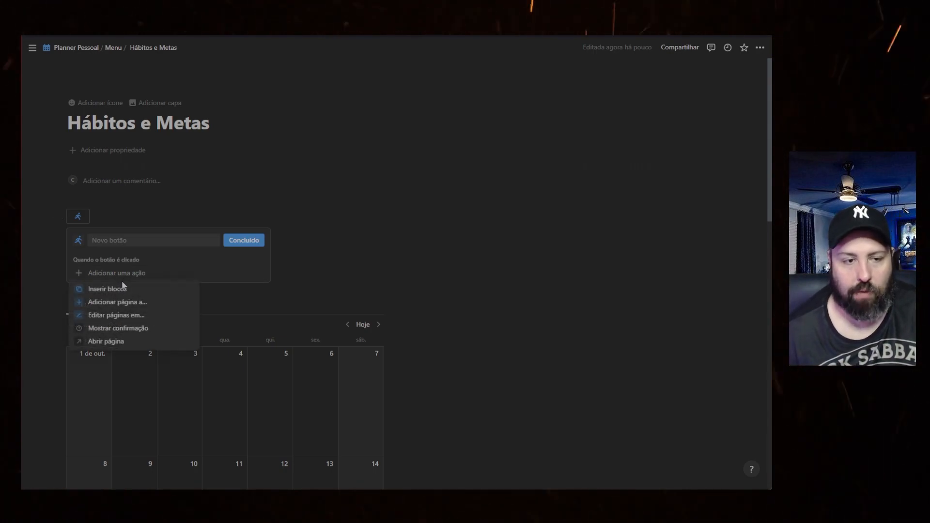
pyautogui.click(112, 316)
pyautogui.click(217, 280)
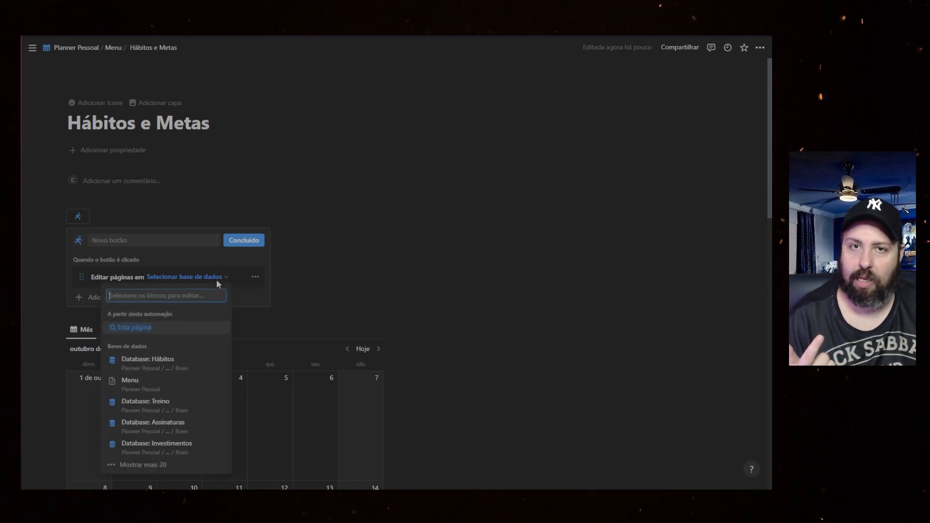
pyautogui.click(173, 365)
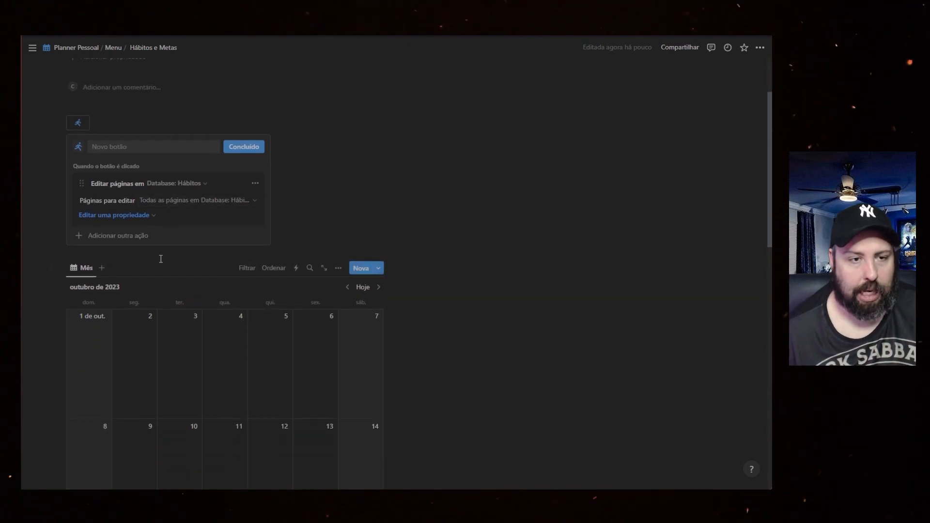
pyautogui.scroll(2, 162, 260)
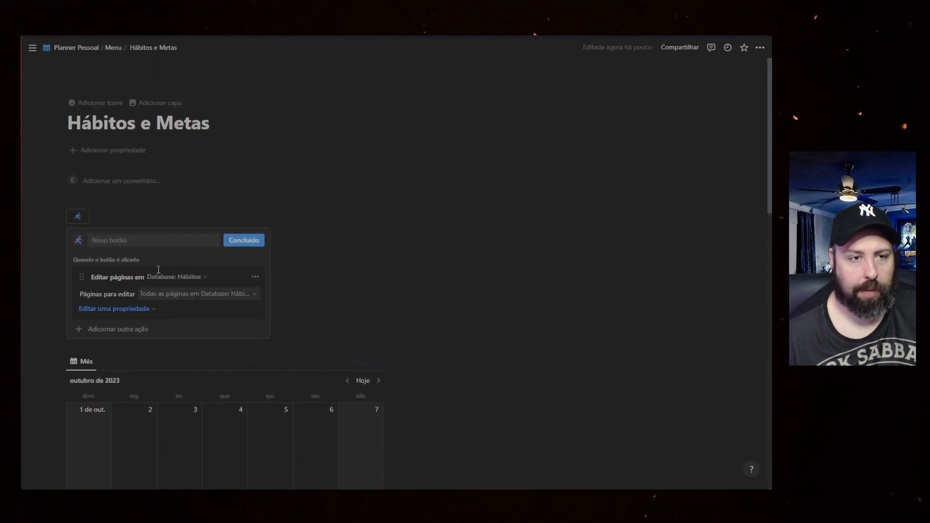
# Filter the action's pages to edit to those whose Data start date is Hoje.
pyautogui.click(115, 332)
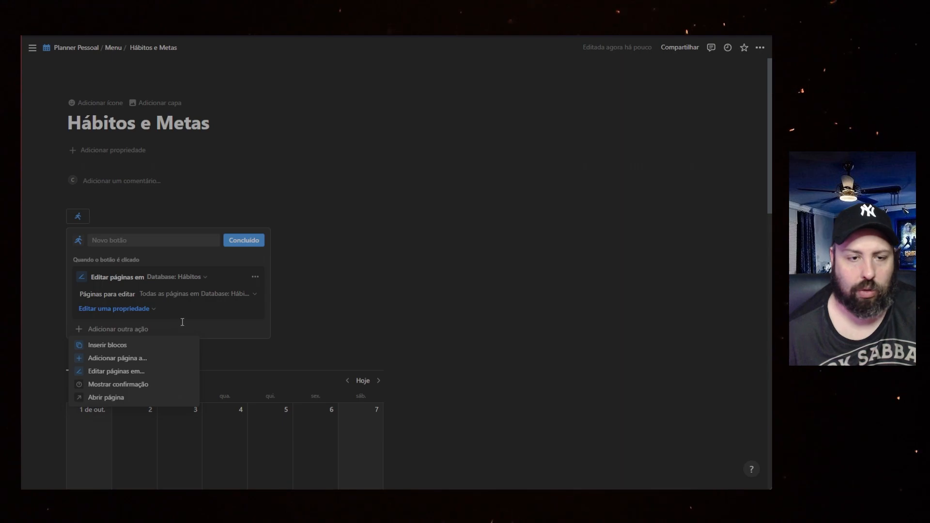
pyautogui.click(229, 296)
pyautogui.click(228, 294)
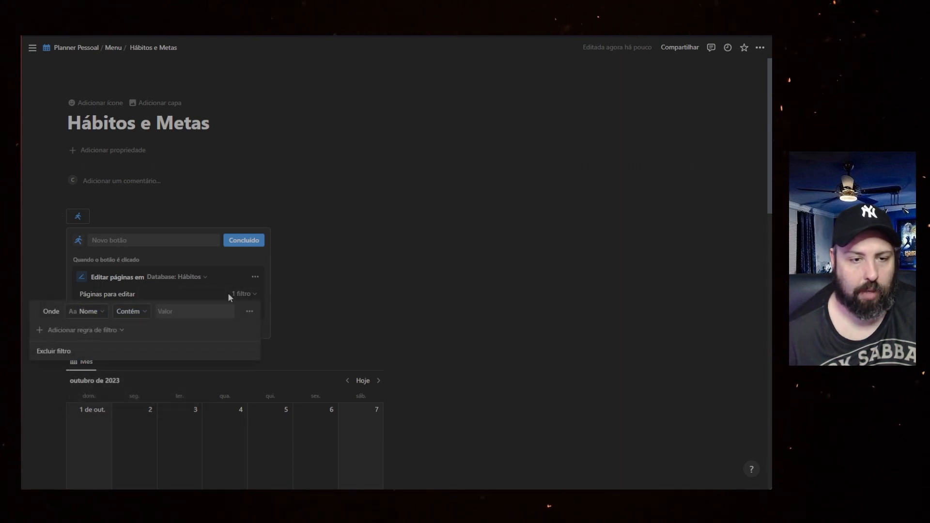
pyautogui.click(229, 295)
pyautogui.click(239, 294)
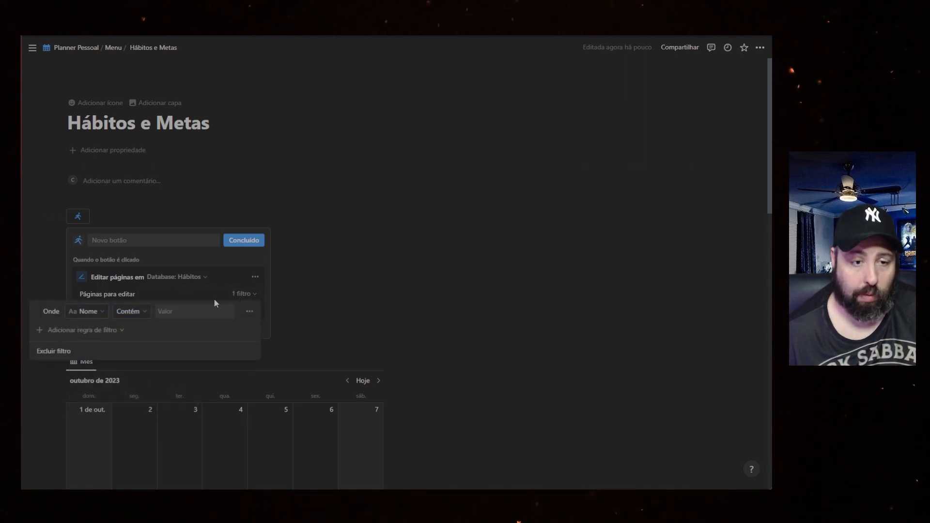
pyautogui.click(87, 311)
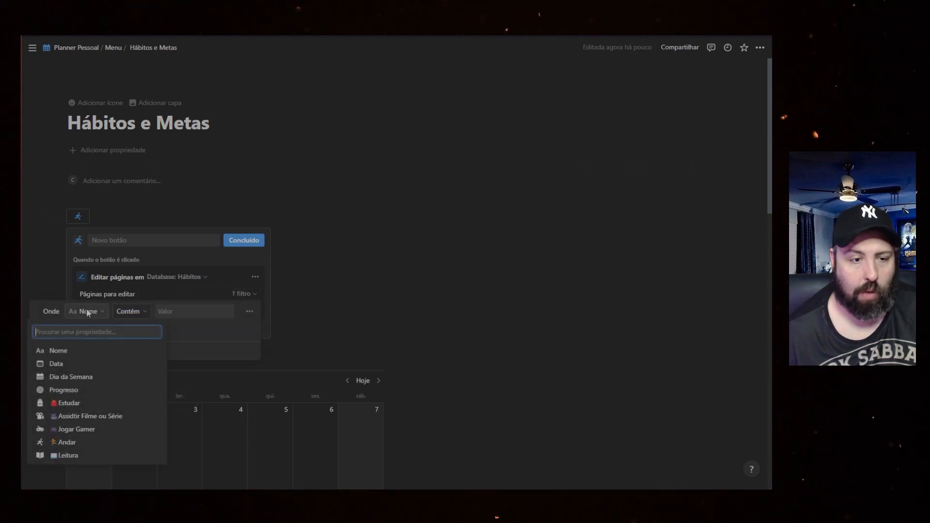
pyautogui.click(86, 368)
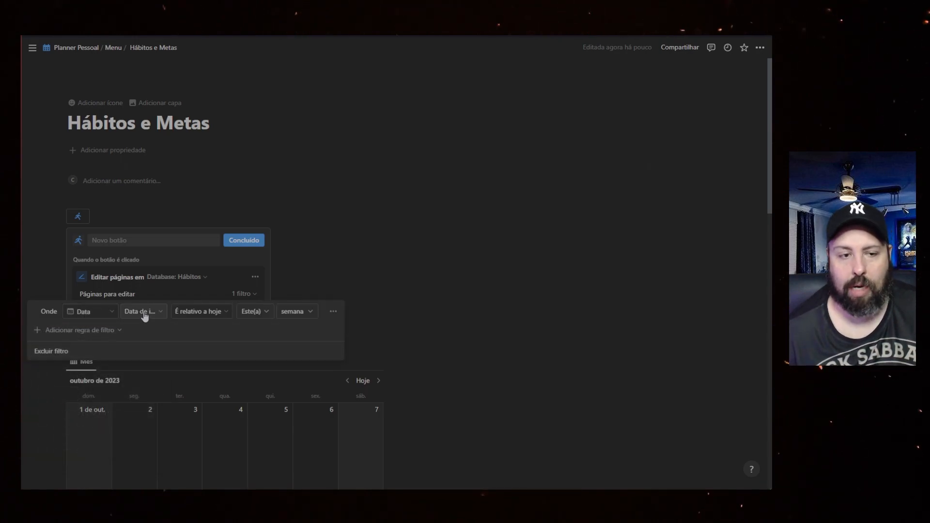
pyautogui.click(192, 314)
pyautogui.click(192, 329)
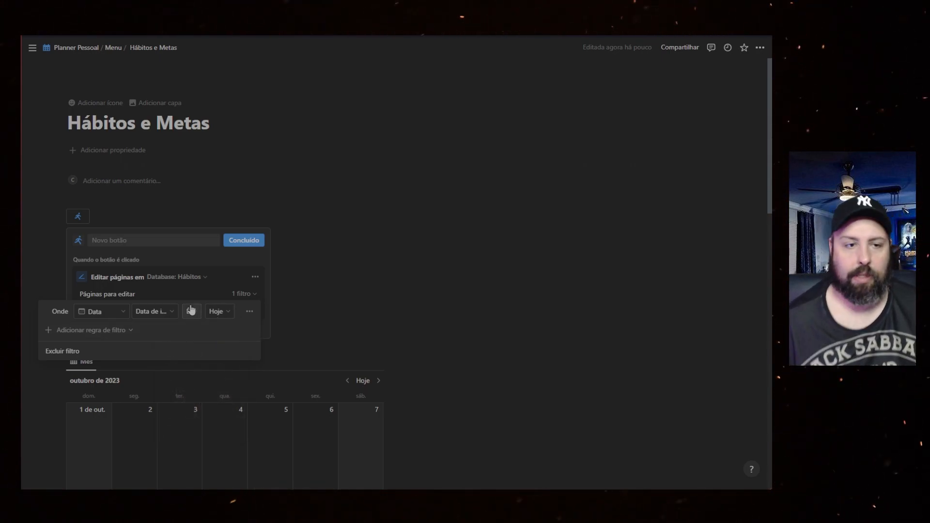
pyautogui.click(326, 323)
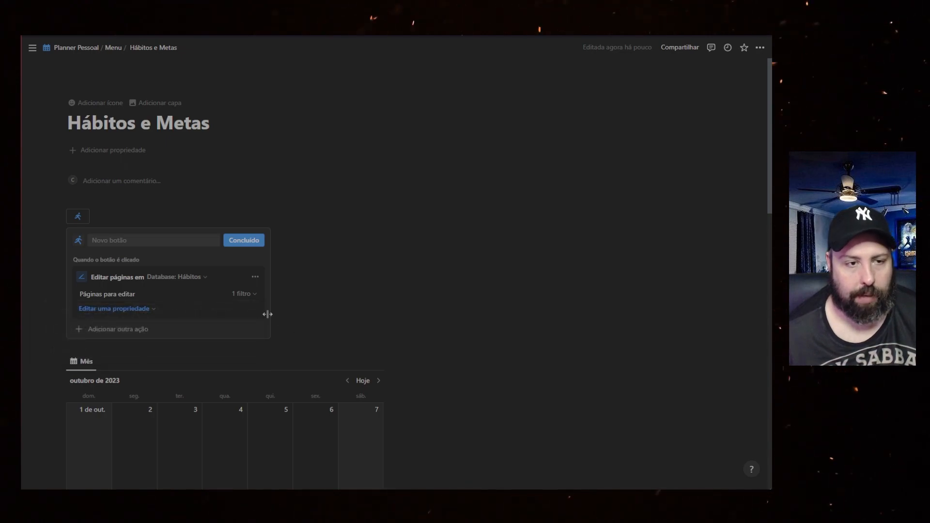
# Save the running-icon button's setup and move the unconfigured button from below the calendar to just above the running-icon button.
pyautogui.click(257, 242)
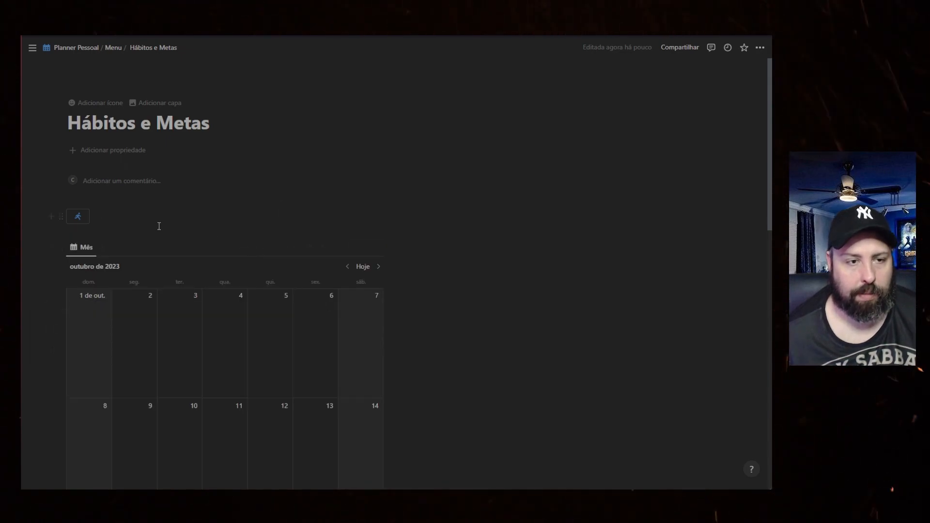
pyautogui.scroll(-10, 220, 417)
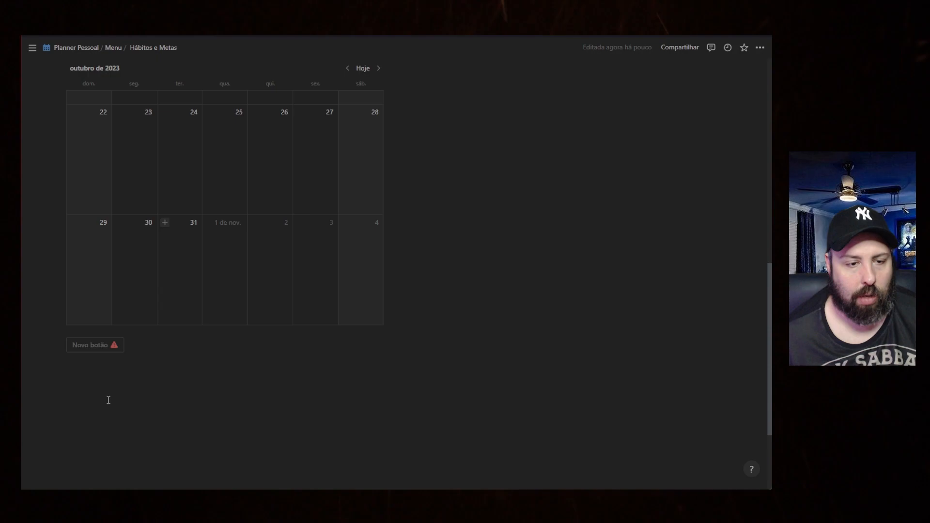
pyautogui.scroll(1, 93, 395)
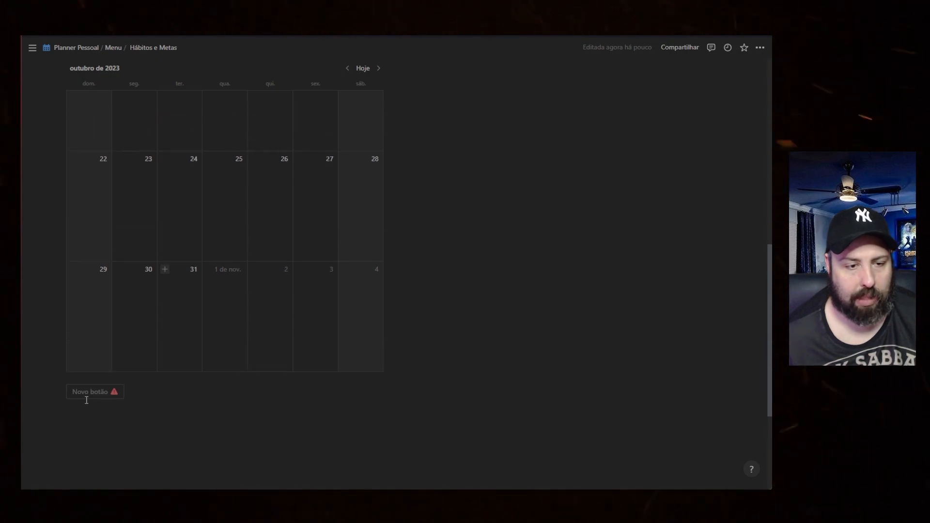
pyautogui.moveTo(61, 392); pyautogui.dragTo(92, 203)
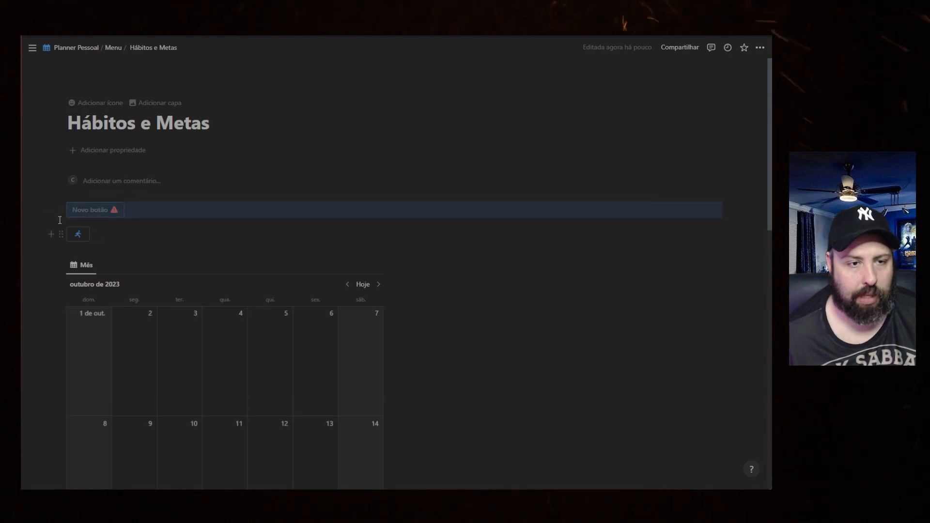
# Name the unconfigured button Novo Dia and give it the sun icon in blue.
pyautogui.click(99, 213)
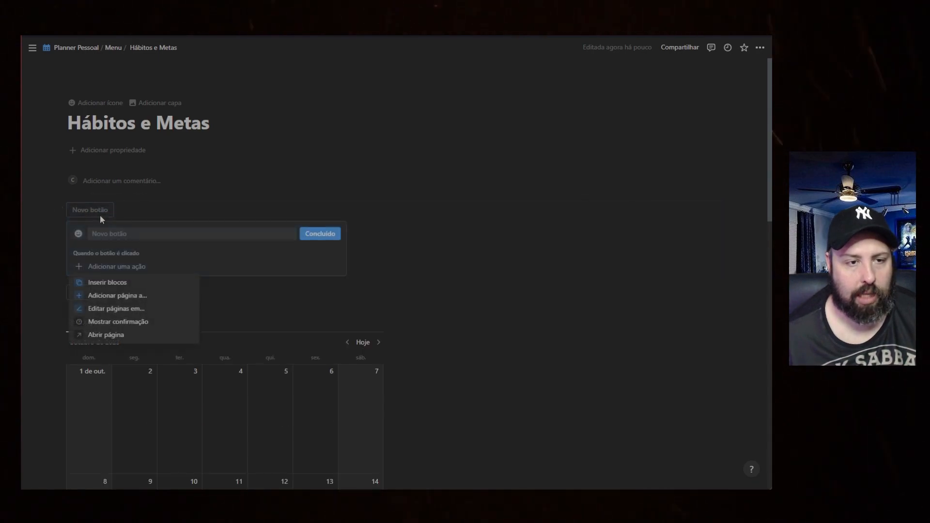
pyautogui.click(135, 231)
pyautogui.write('Novo')
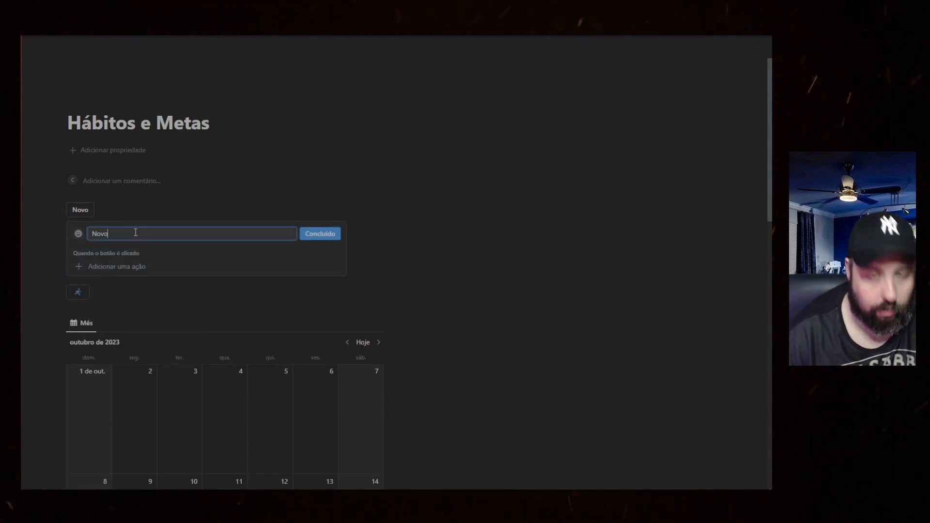
pyautogui.write(' Dia')
pyautogui.click(78, 233)
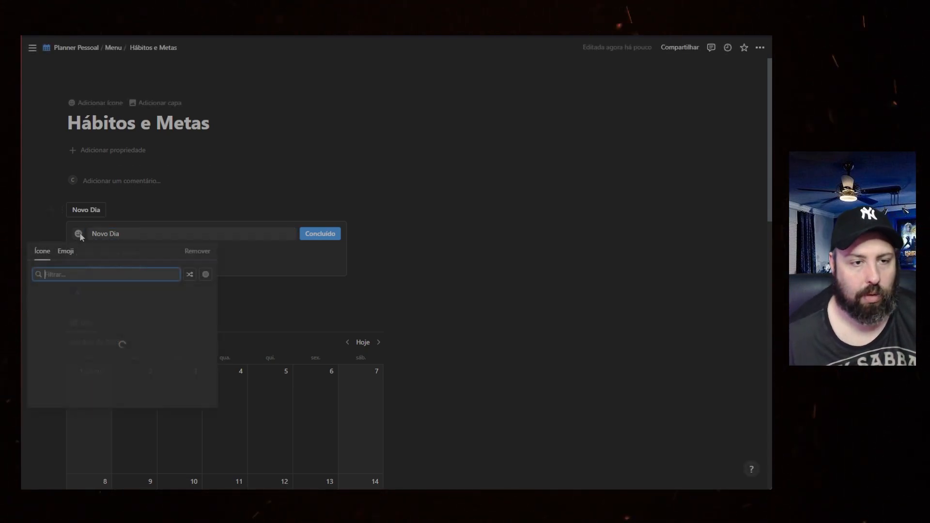
pyautogui.click(189, 311)
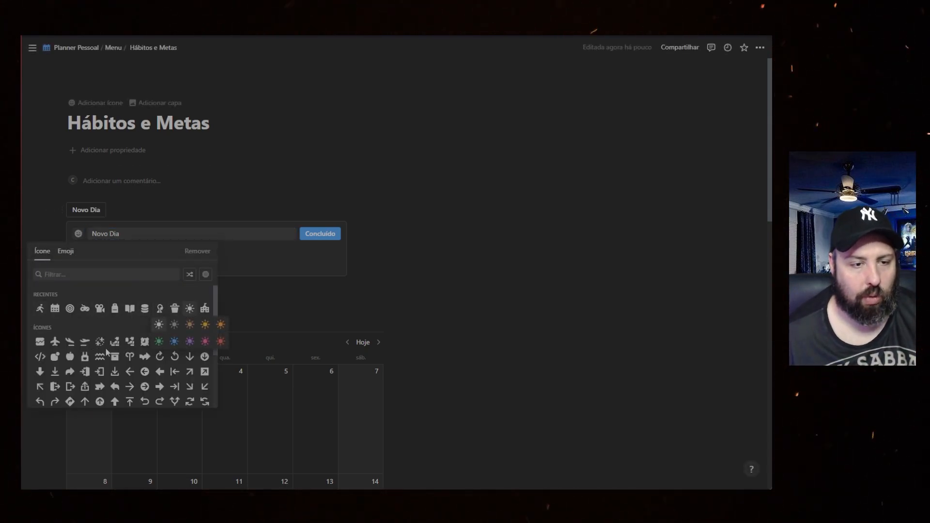
pyautogui.click(174, 345)
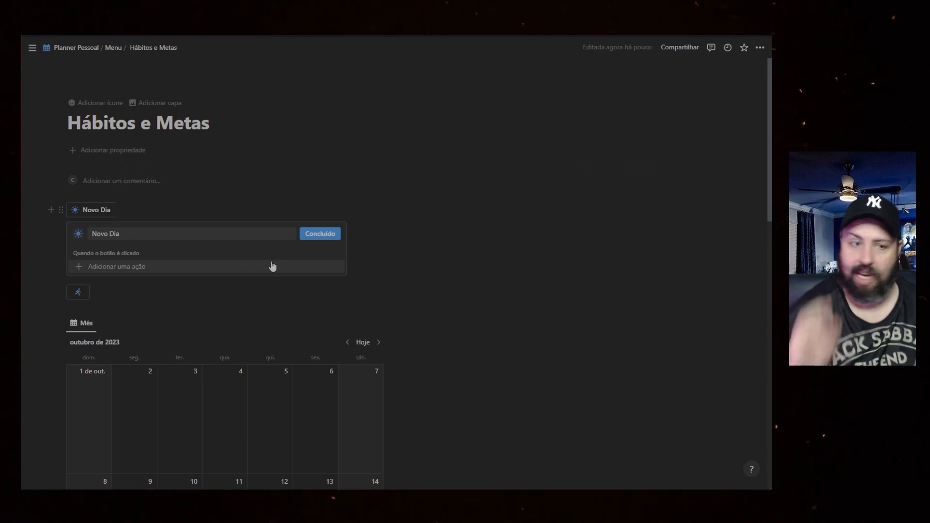
# Add an Adicionar página a action targeting Database: Hábitos to the Novo Dia button and save it.
pyautogui.click(136, 270)
pyautogui.click(129, 296)
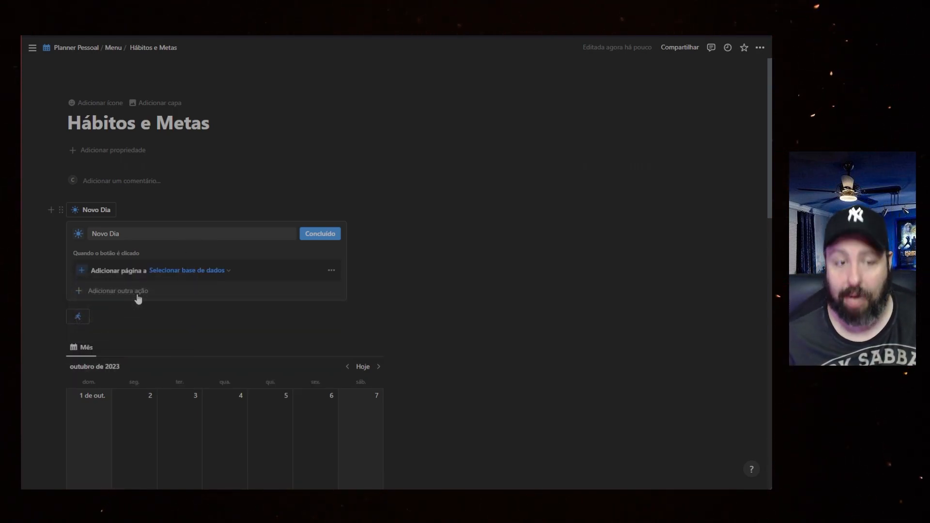
pyautogui.click(200, 271)
pyautogui.click(184, 322)
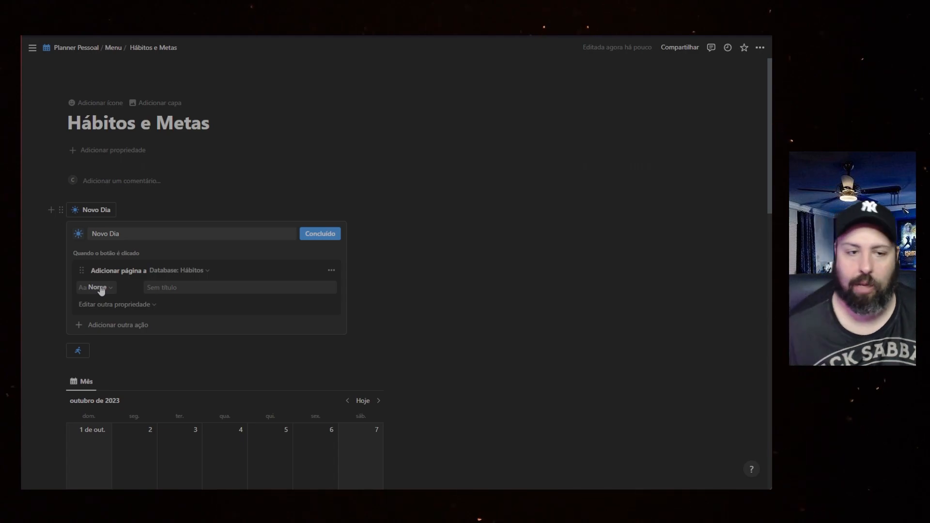
pyautogui.click(211, 289)
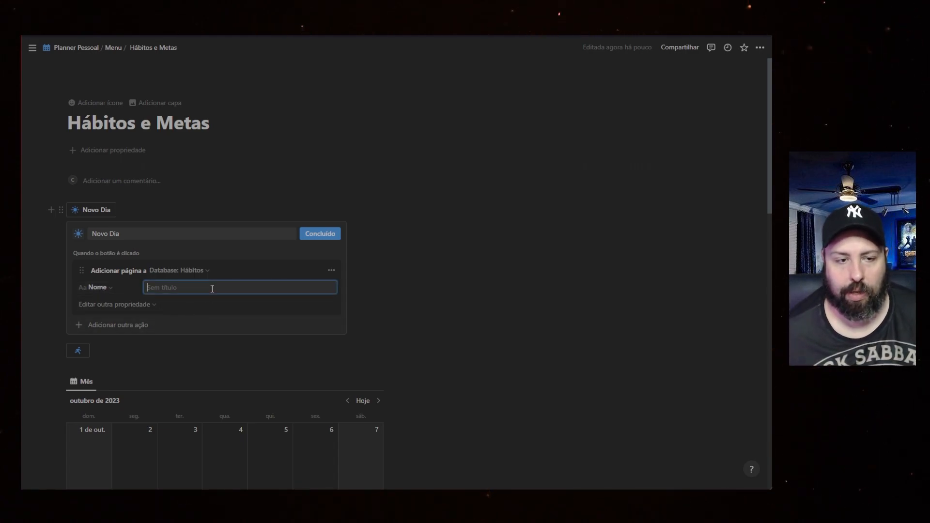
pyautogui.click(145, 305)
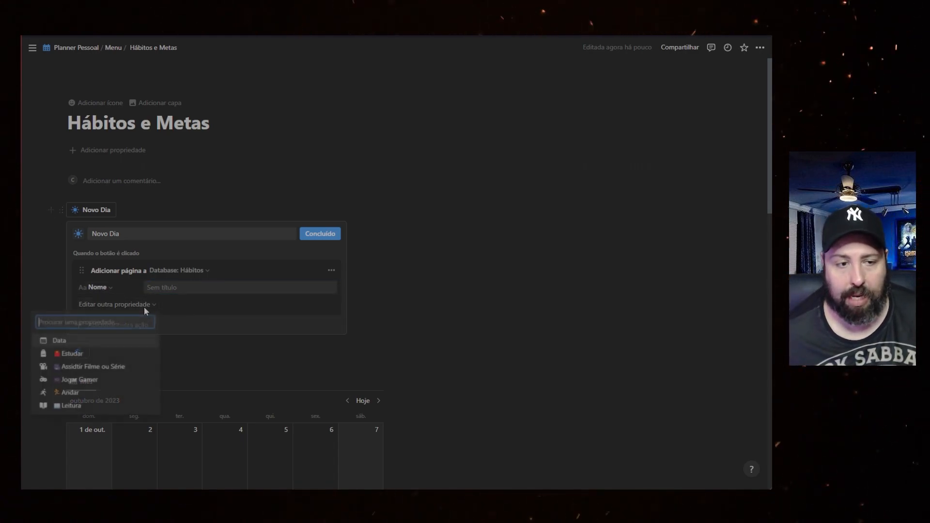
pyautogui.click(145, 309)
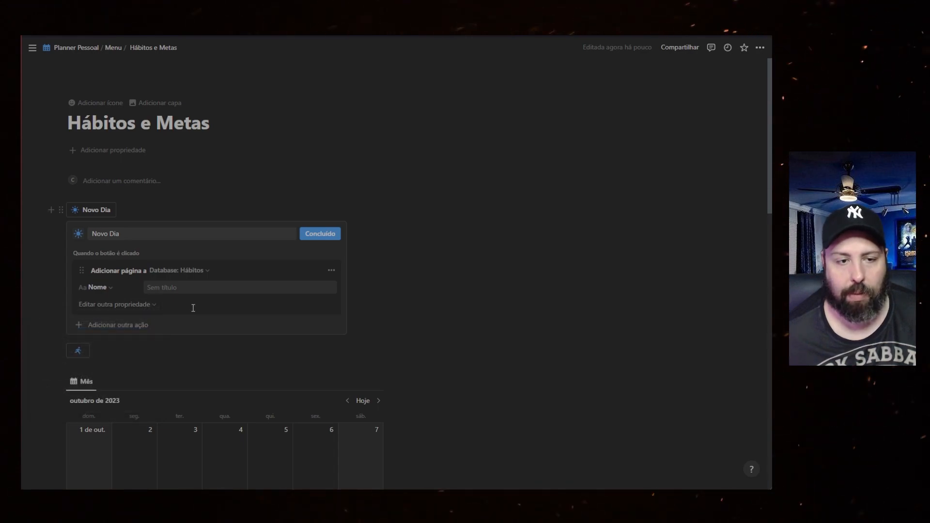
pyautogui.click(180, 290)
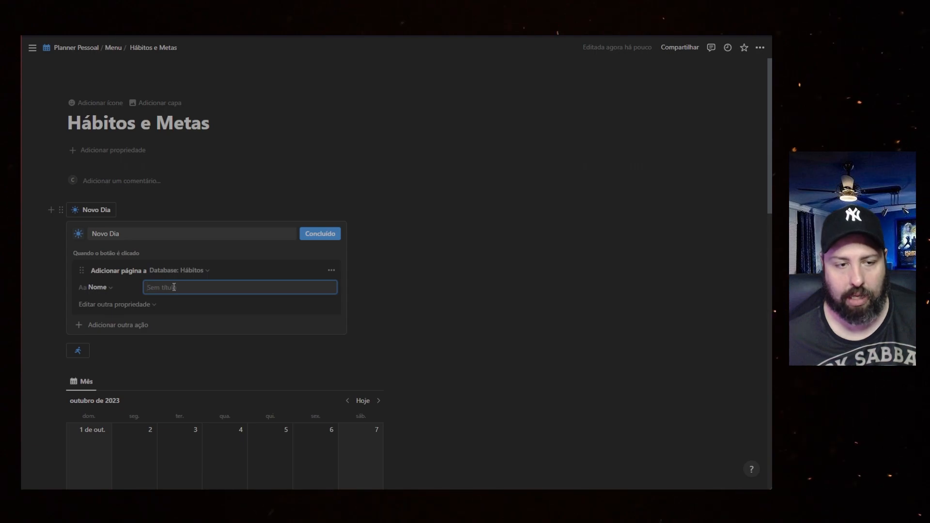
pyautogui.click(319, 234)
# Run the Novo Dia button and check the monthly calendar for the new page.
pyautogui.scroll(-2, 519, 337)
pyautogui.scroll(2, 546, 270)
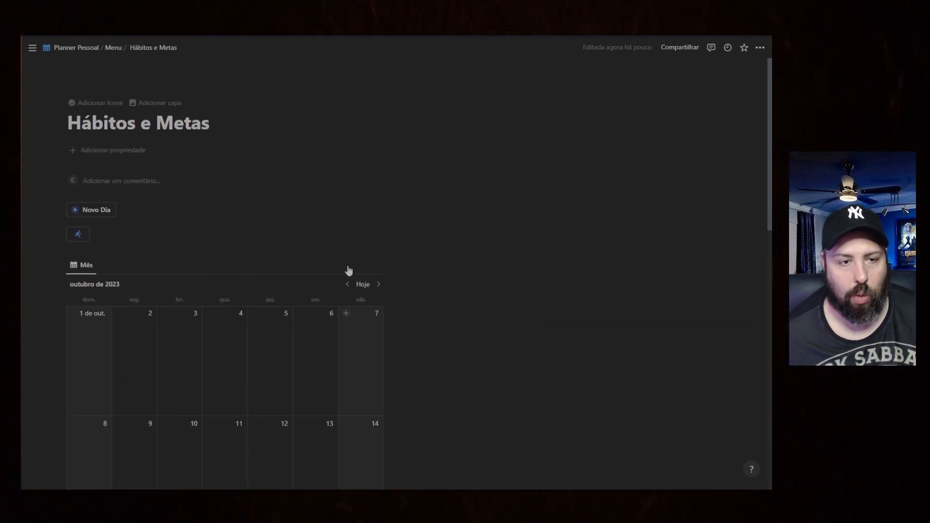
pyautogui.click(100, 215)
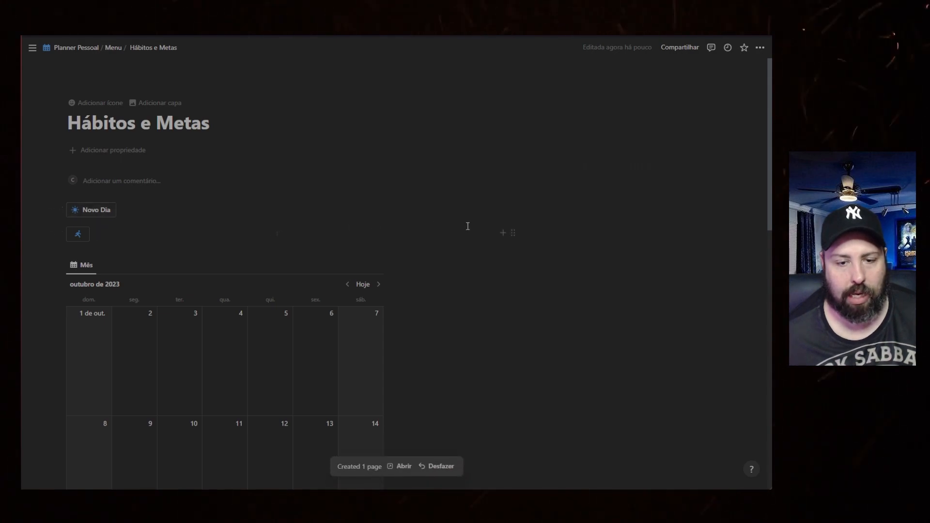
pyautogui.scroll(-5, 469, 231)
pyautogui.scroll(1, 432, 386)
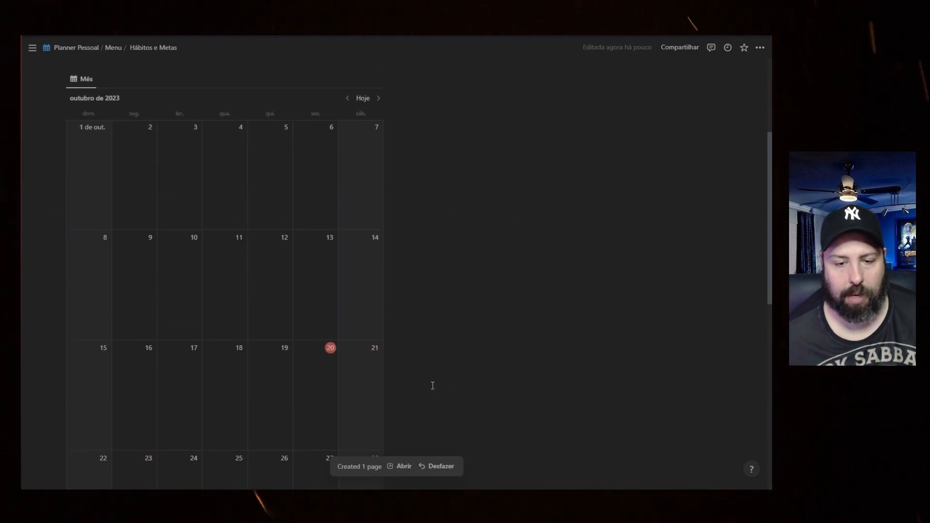
pyautogui.scroll(4, 433, 385)
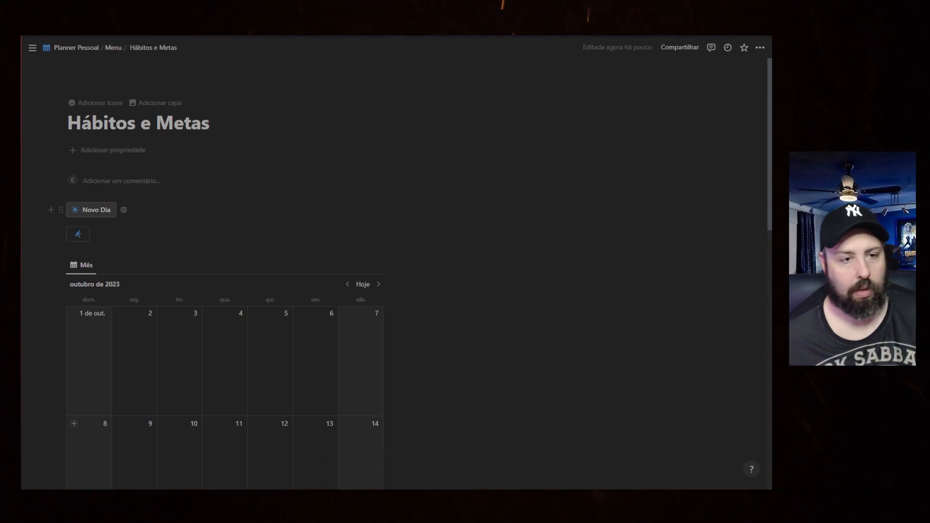
# Set the Novo Dia action's Nome to Hábitos and its Data to Hoje, and save the button.
pyautogui.click(124, 210)
pyautogui.click(209, 289)
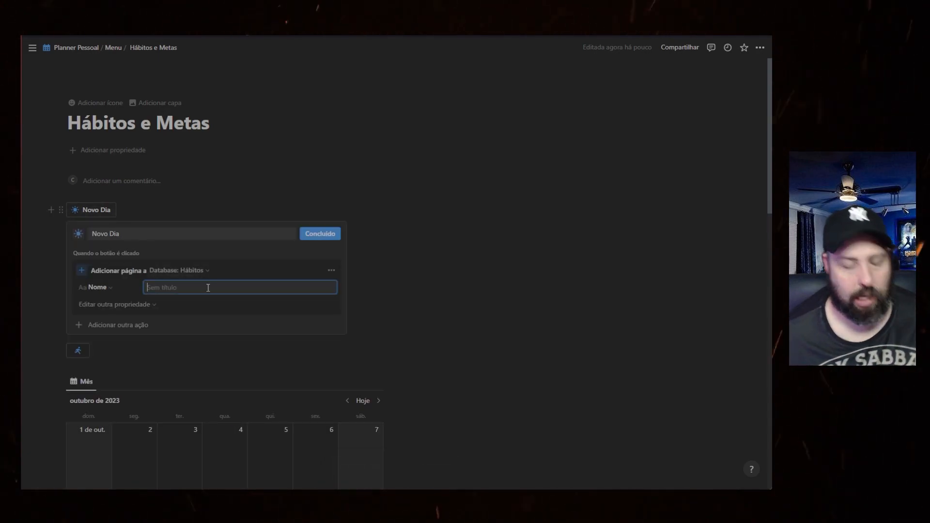
pyautogui.write('Háb')
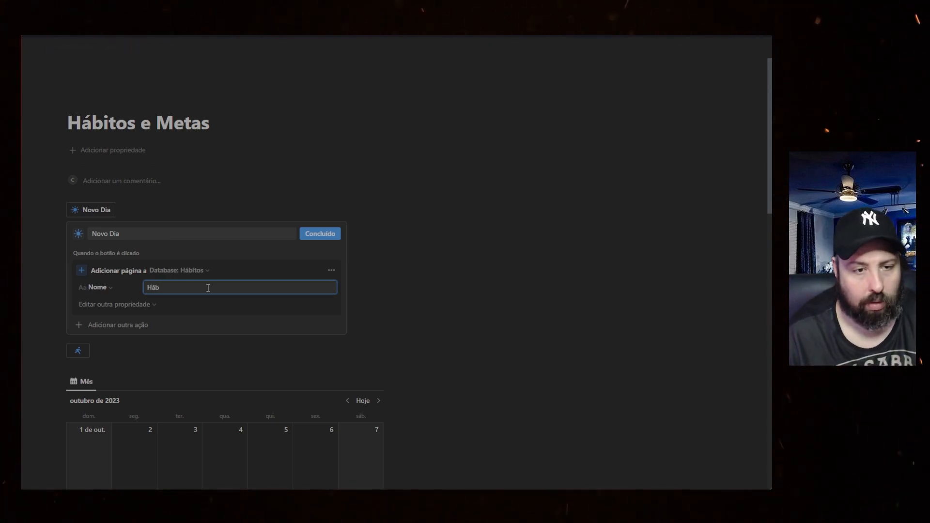
pyautogui.write('itos')
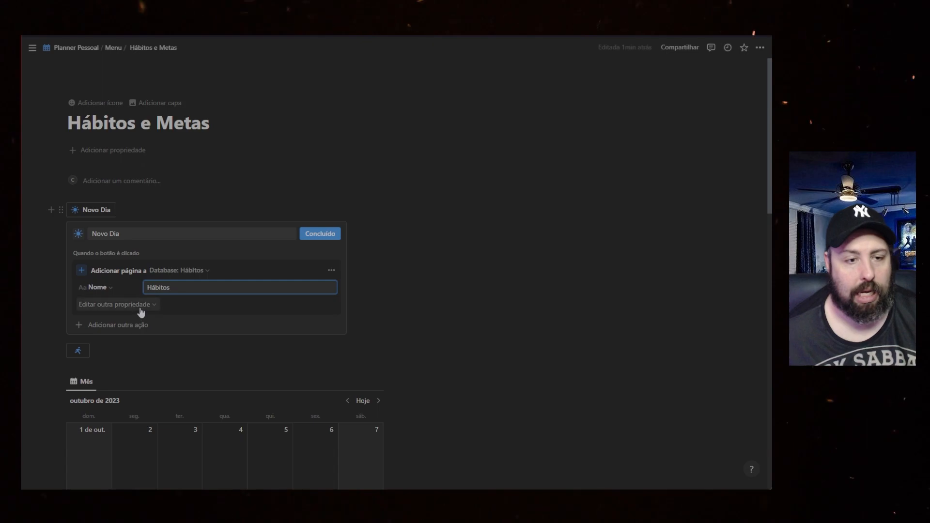
pyautogui.click(139, 305)
pyautogui.click(58, 341)
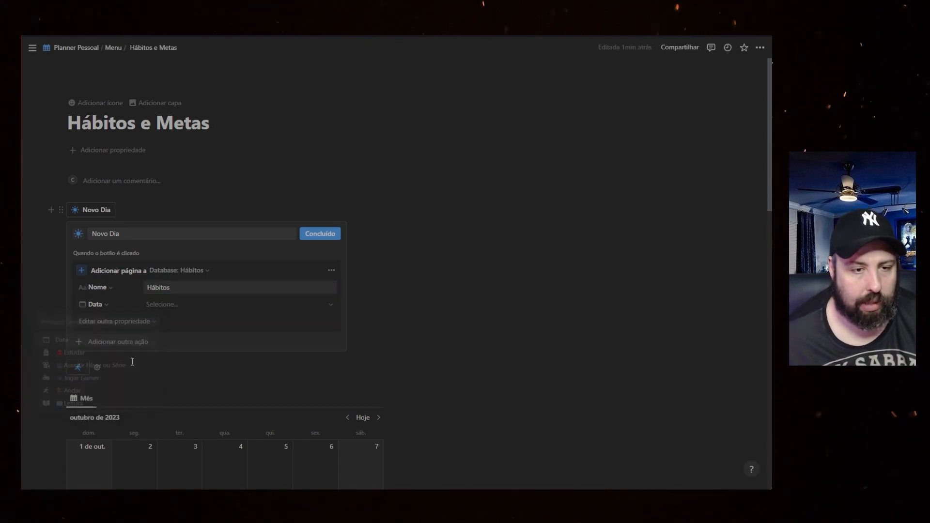
pyautogui.click(179, 305)
pyautogui.click(252, 352)
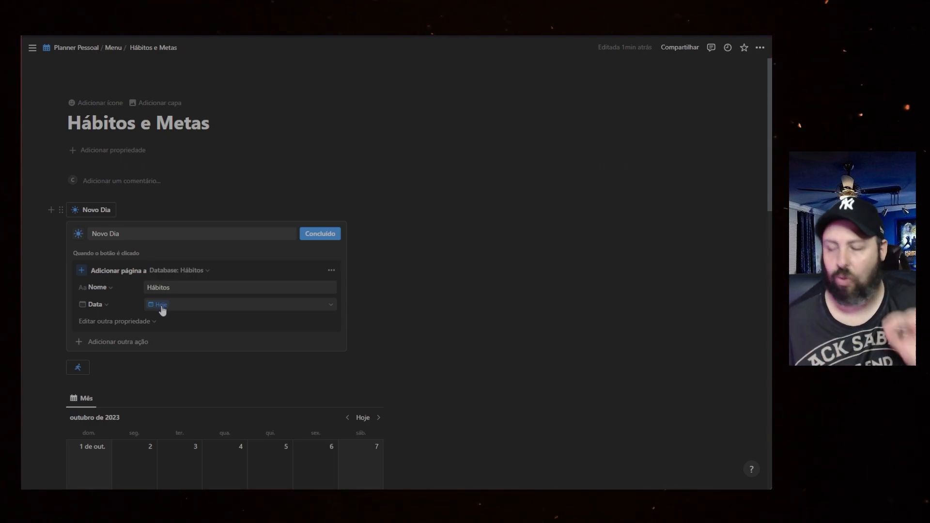
pyautogui.click(317, 236)
# Run the Novo Dia button again and inspect the habit entry for today in the calendar.
pyautogui.click(92, 209)
pyautogui.scroll(-7, 306, 199)
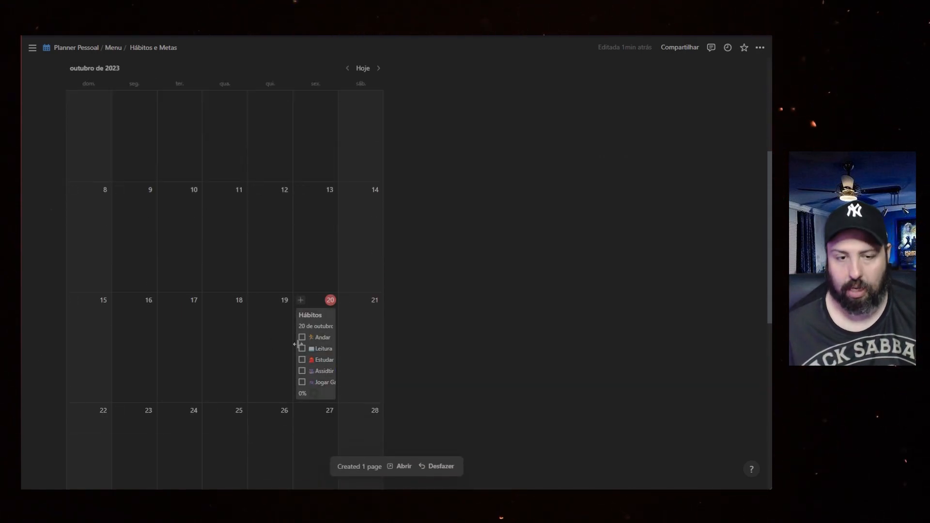
pyautogui.scroll(4, 296, 344)
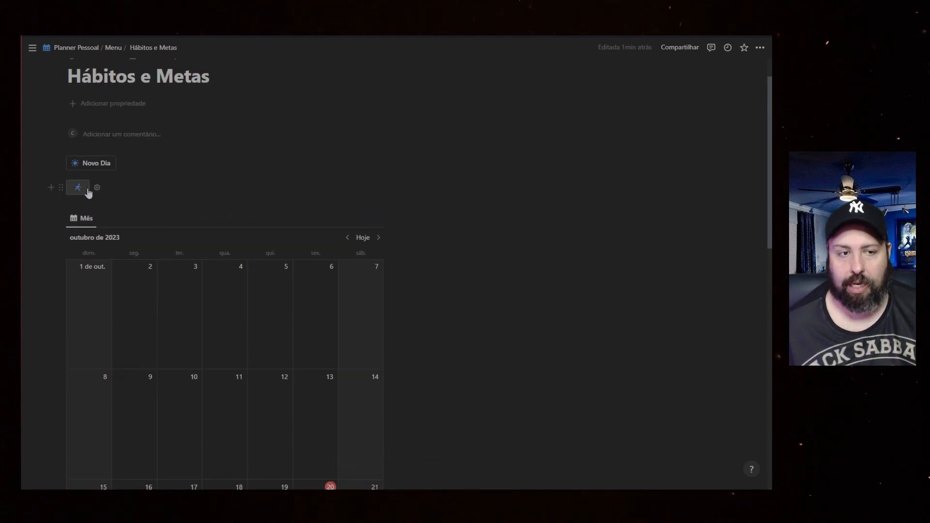
pyautogui.scroll(-1, 198, 204)
pyautogui.scroll(-4, 197, 206)
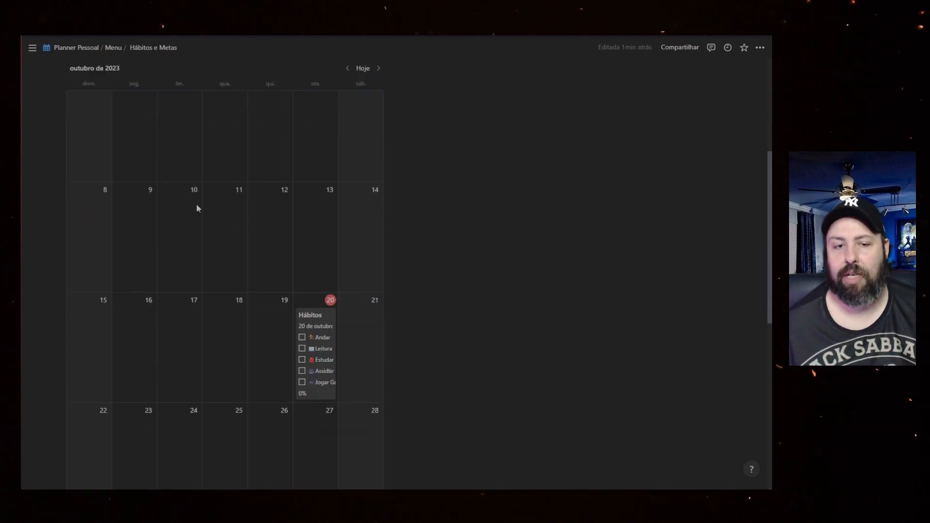
pyautogui.scroll(5, 110, 256)
# Test the running-icon button and check today's habit entry in the calendar.
pyautogui.click(78, 234)
pyautogui.scroll(-4, 193, 237)
pyautogui.scroll(5, 285, 380)
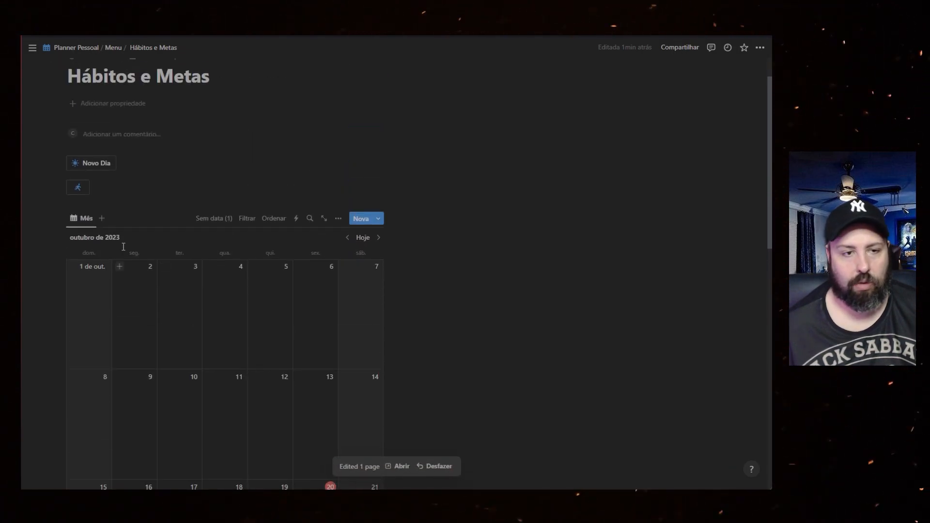
# Make the running-icon button's edit action set Leitura to Marcada, save it, and run the button on today's habit entry.
pyautogui.click(92, 189)
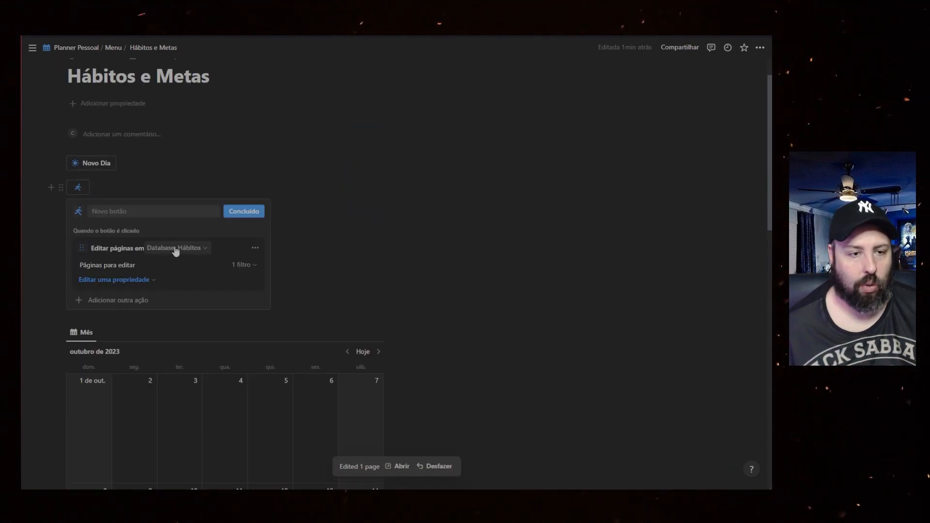
pyautogui.click(154, 282)
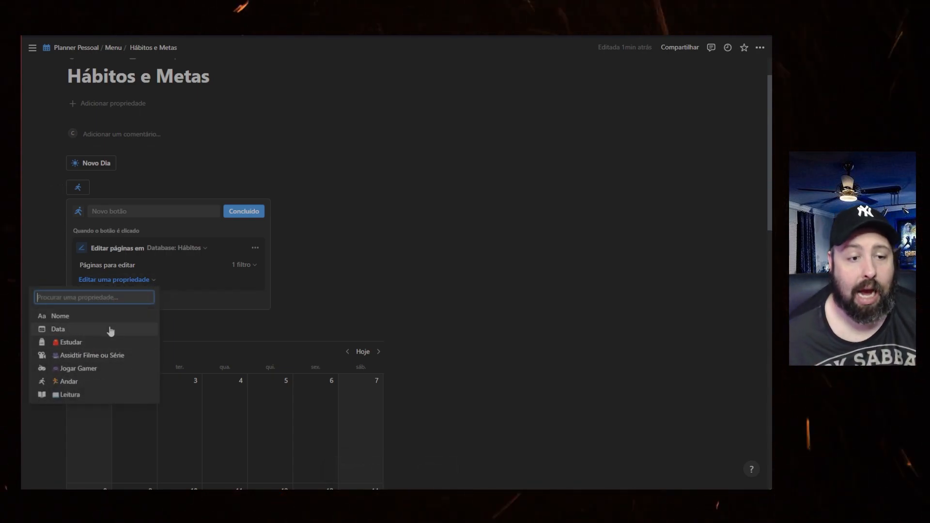
pyautogui.click(89, 395)
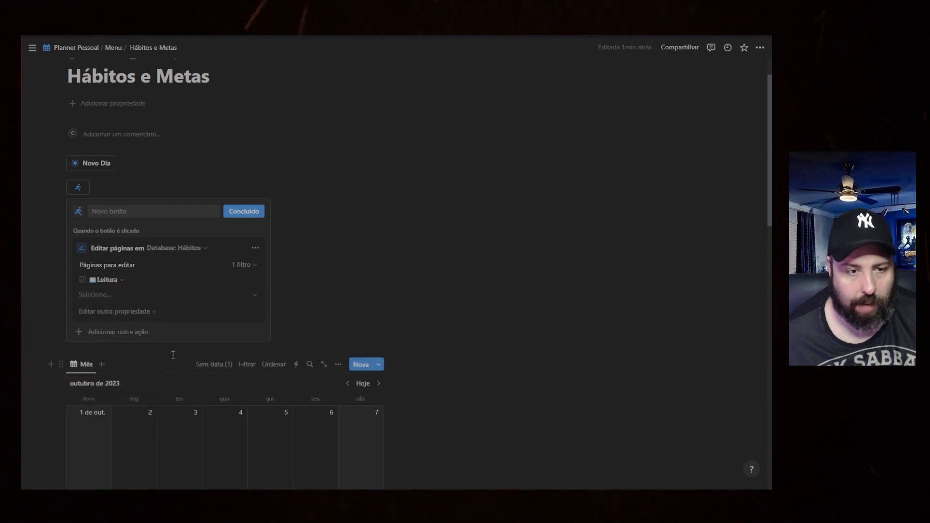
pyautogui.click(252, 265)
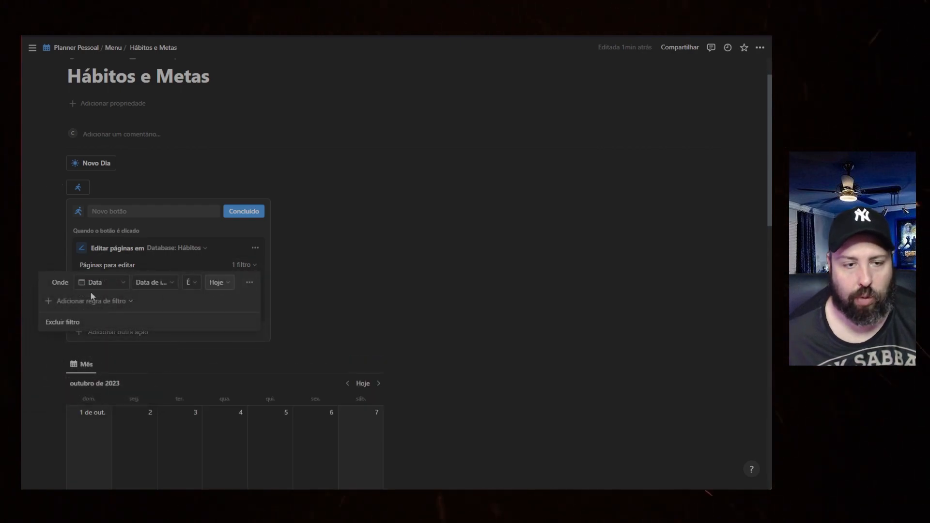
pyautogui.click(261, 336)
pyautogui.click(239, 297)
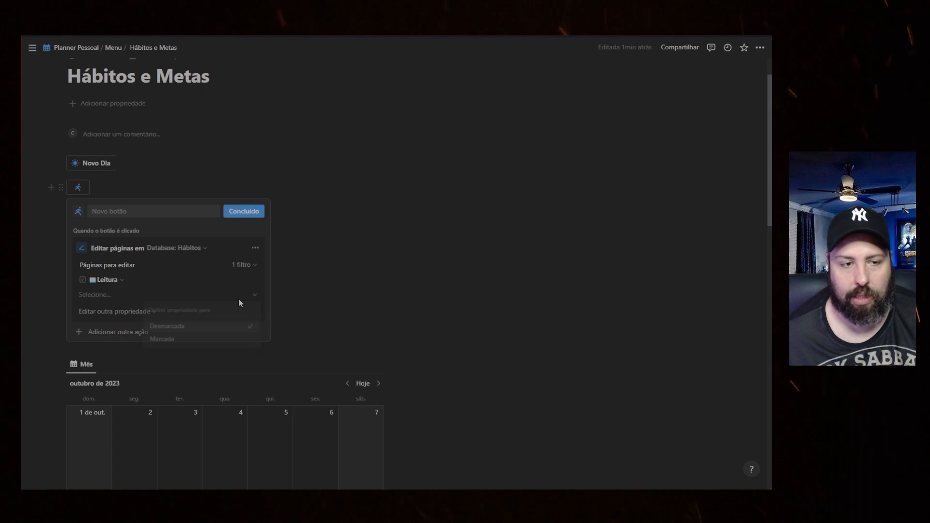
pyautogui.click(165, 341)
pyautogui.click(242, 215)
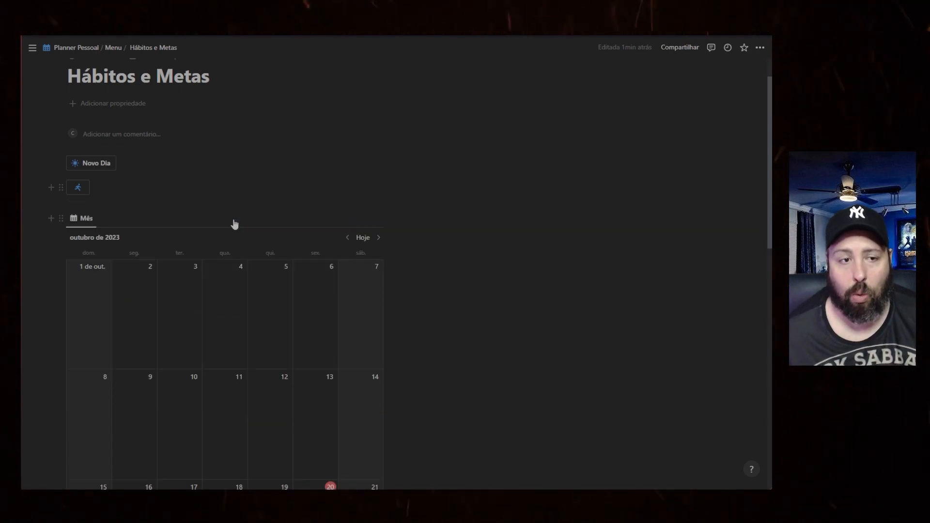
pyautogui.click(80, 189)
pyautogui.scroll(-3, 204, 240)
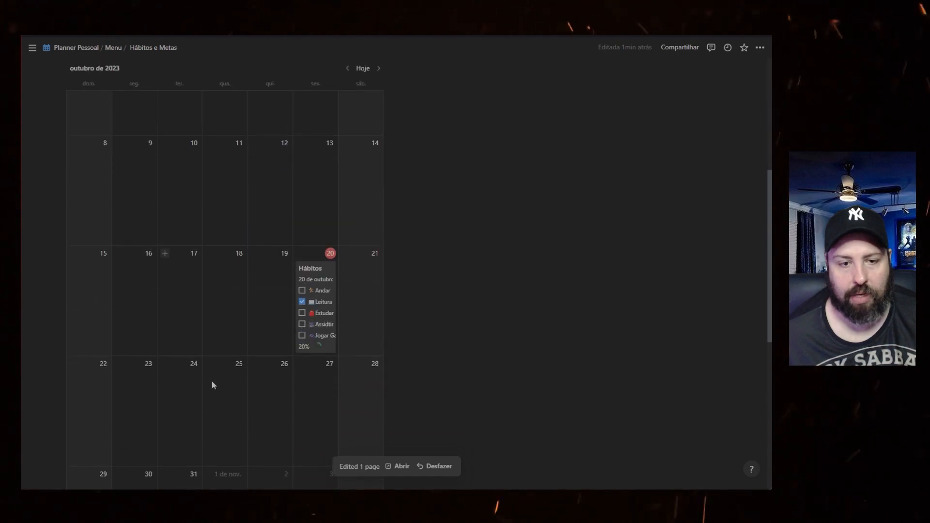
# Switch the property edited by the running-icon button to Andar, save it, and test the button on today's habit entry.
pyautogui.click(302, 313)
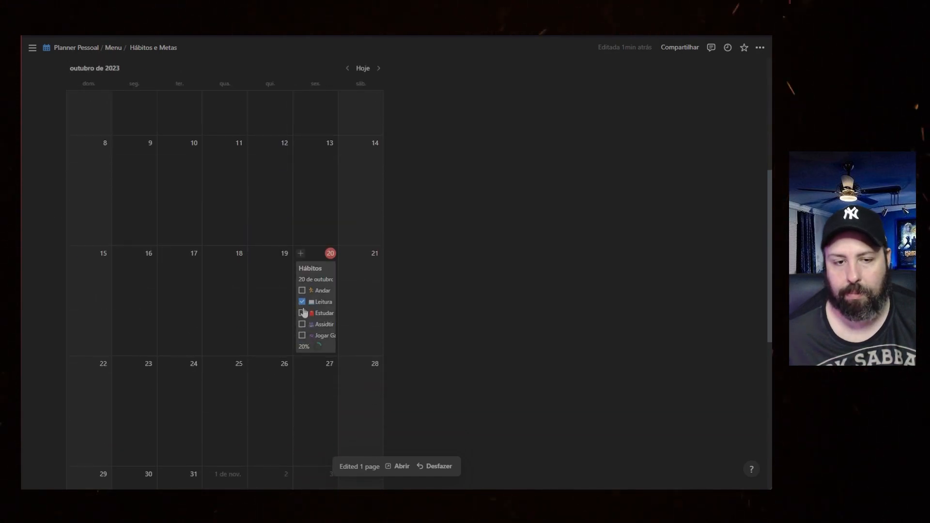
pyautogui.scroll(5, 271, 301)
pyautogui.click(98, 238)
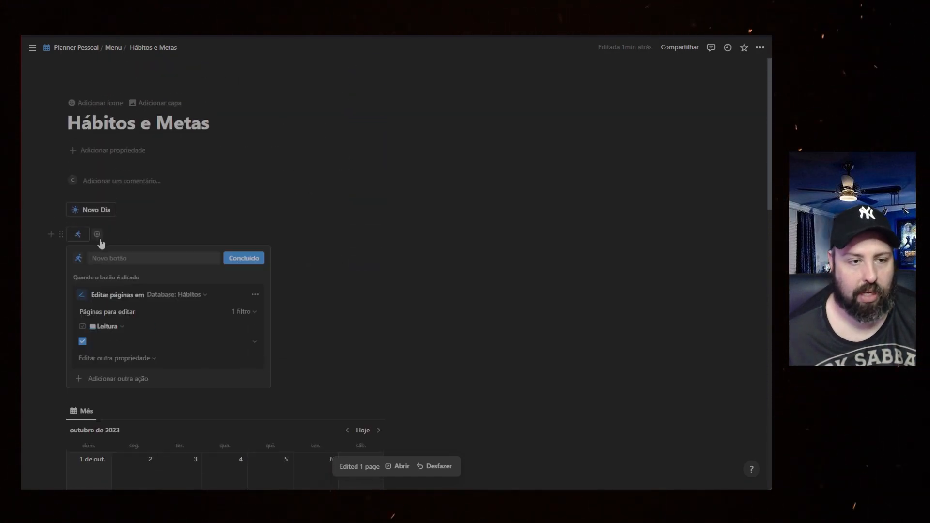
pyautogui.click(116, 334)
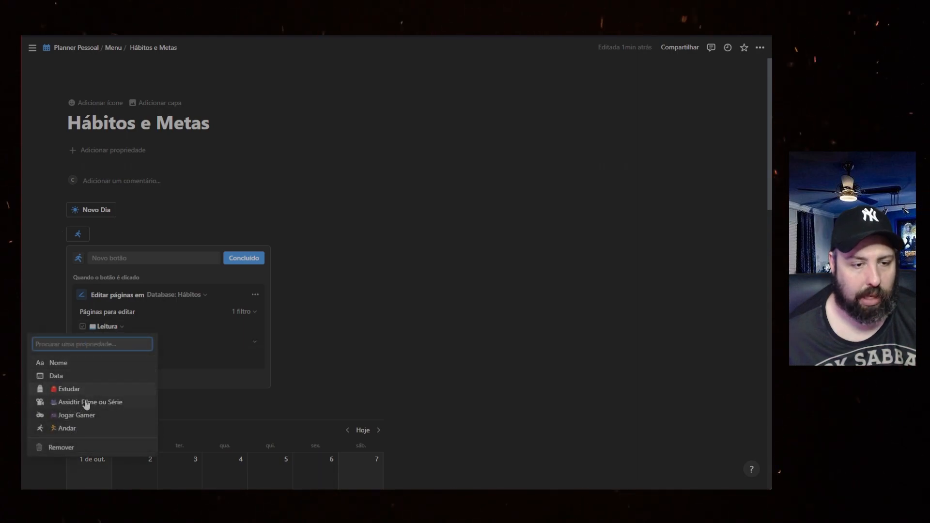
pyautogui.click(56, 430)
pyautogui.click(244, 258)
pyautogui.click(78, 233)
pyautogui.scroll(-5, 263, 269)
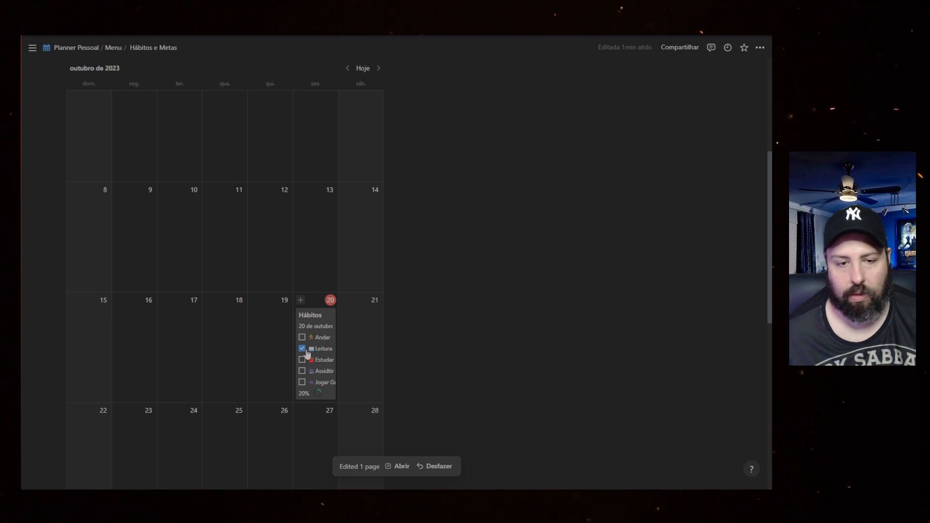
pyautogui.scroll(5, 271, 341)
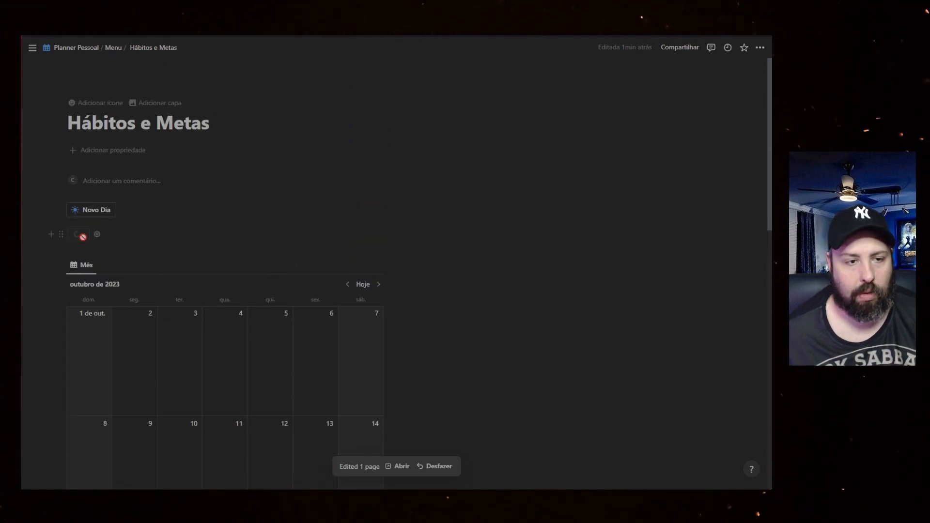
pyautogui.scroll(-5, 206, 262)
pyautogui.scroll(5, 203, 290)
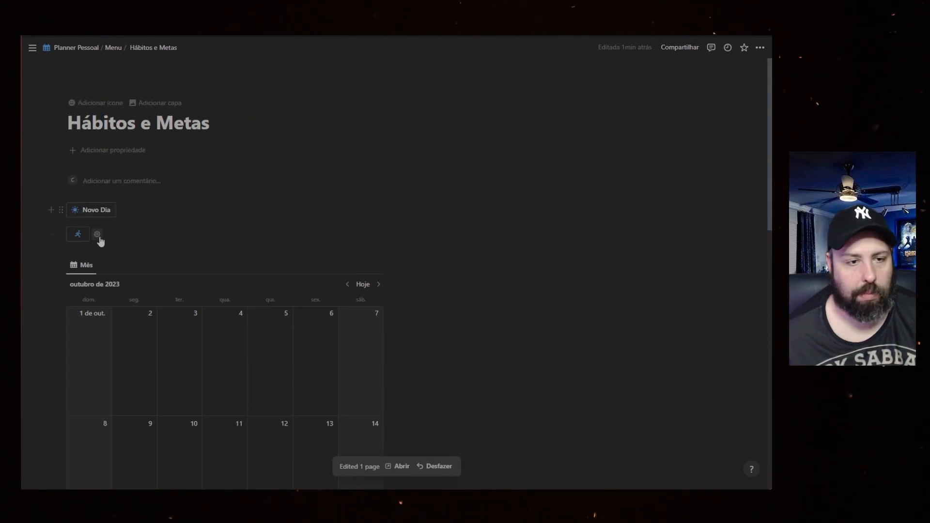
# Set Andar to Marcada in the running-icon button's edit action, save it, and run the button on today's habit entry.
pyautogui.click(97, 235)
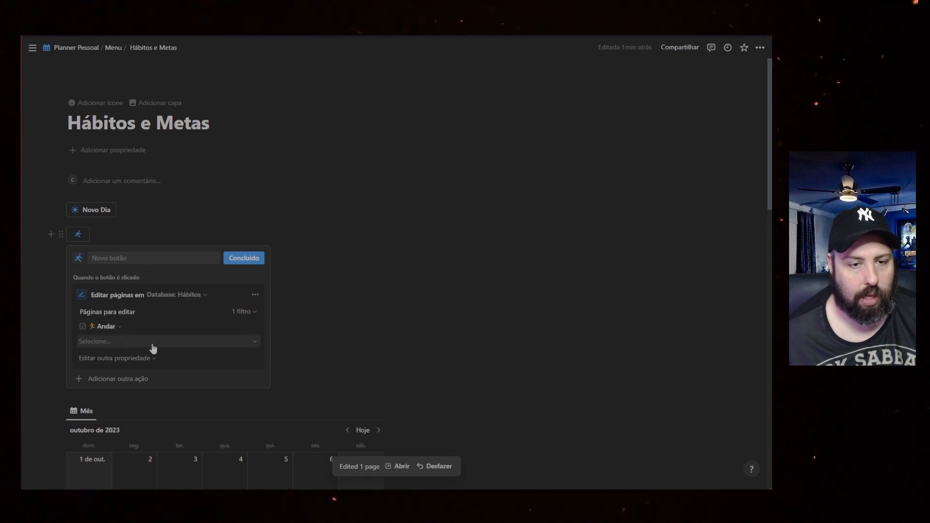
pyautogui.click(250, 345)
pyautogui.click(193, 386)
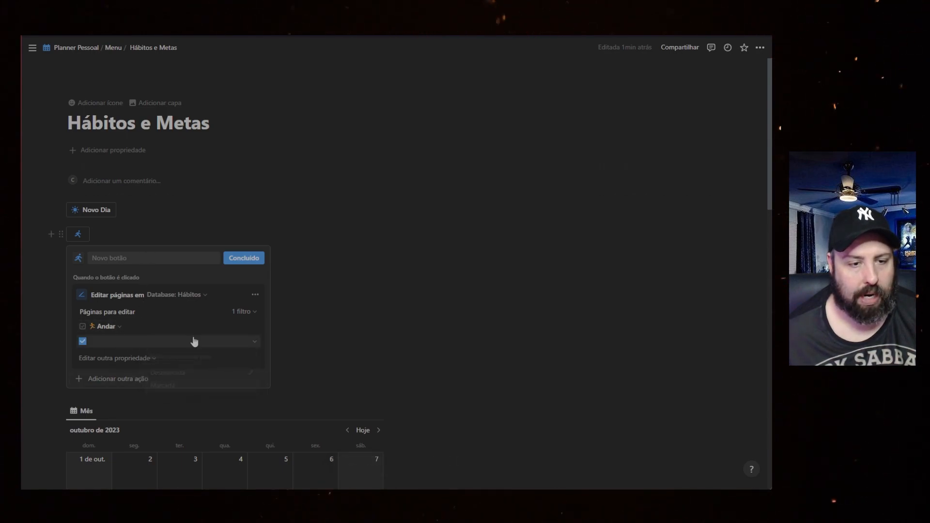
pyautogui.click(250, 260)
pyautogui.click(77, 234)
pyautogui.scroll(-4, 276, 259)
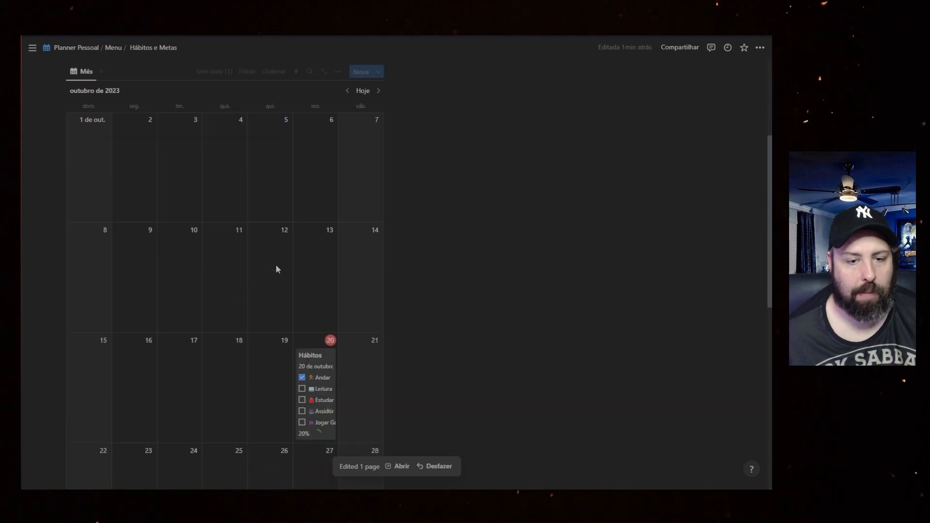
pyautogui.scroll(5, 224, 339)
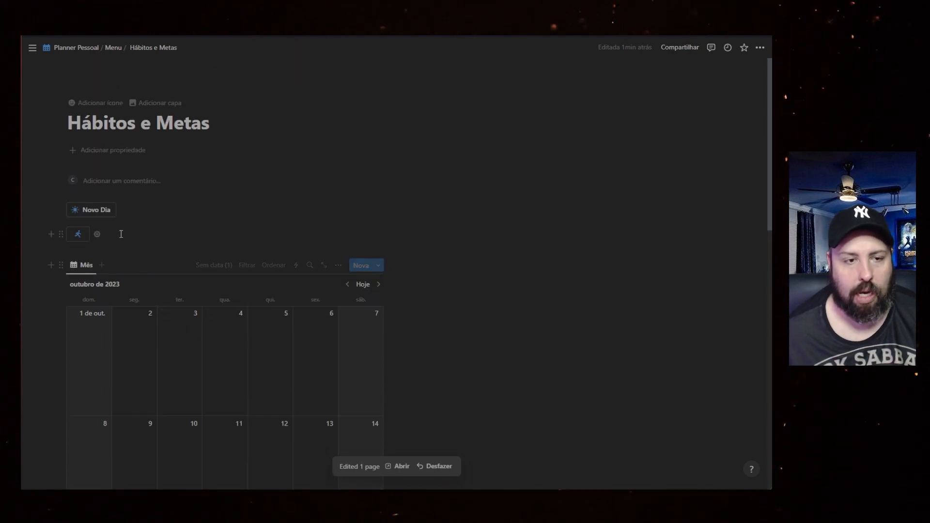
# Insert a new button block in the empty column beside the running-icon button.
pyautogui.click(301, 236)
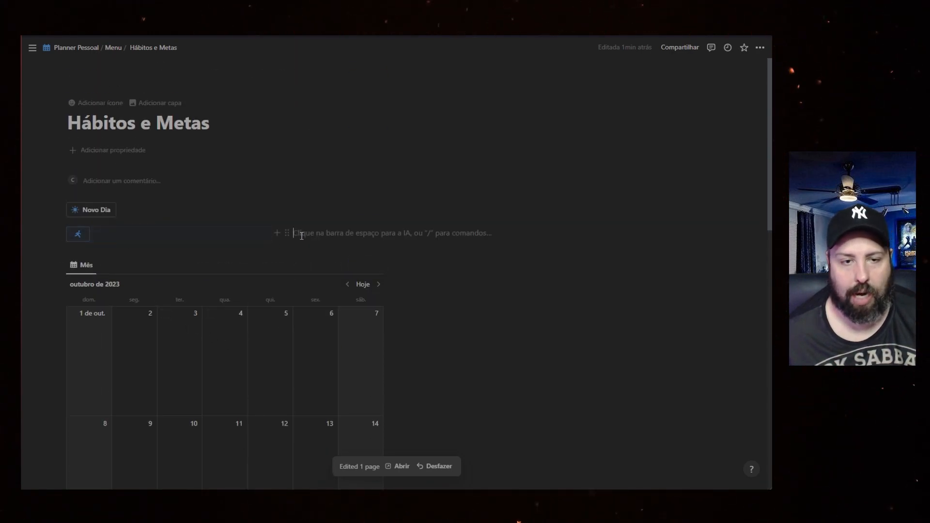
pyautogui.write('/')
pyautogui.press('BackSpace')
pyautogui.write('b')
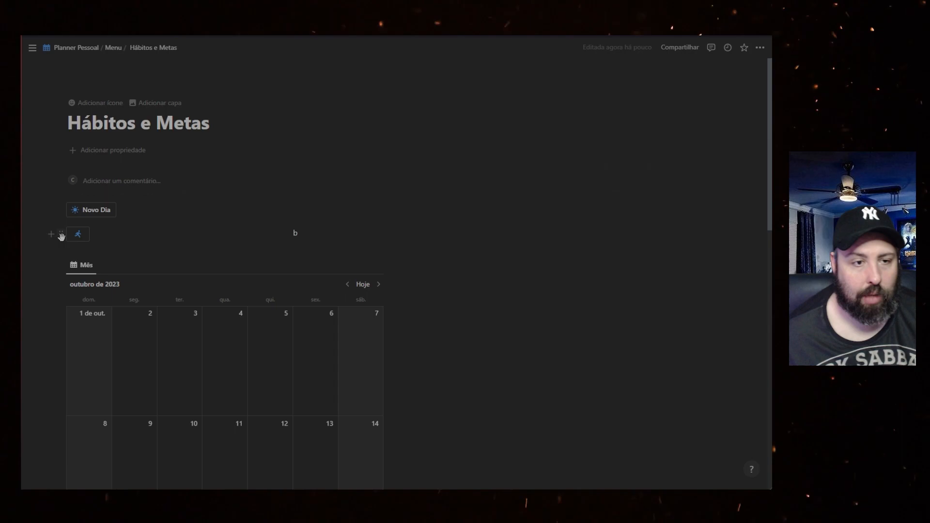
pyautogui.press('BackSpace')
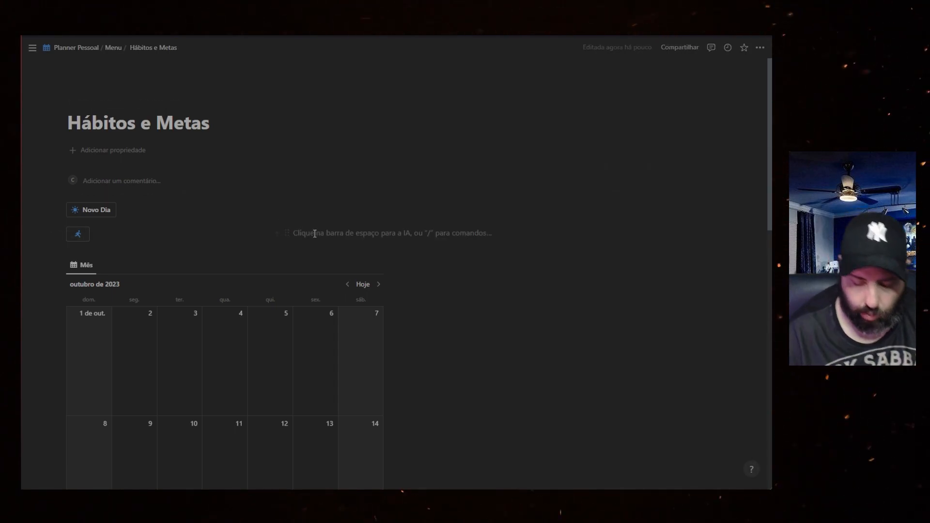
pyautogui.write('/bot')
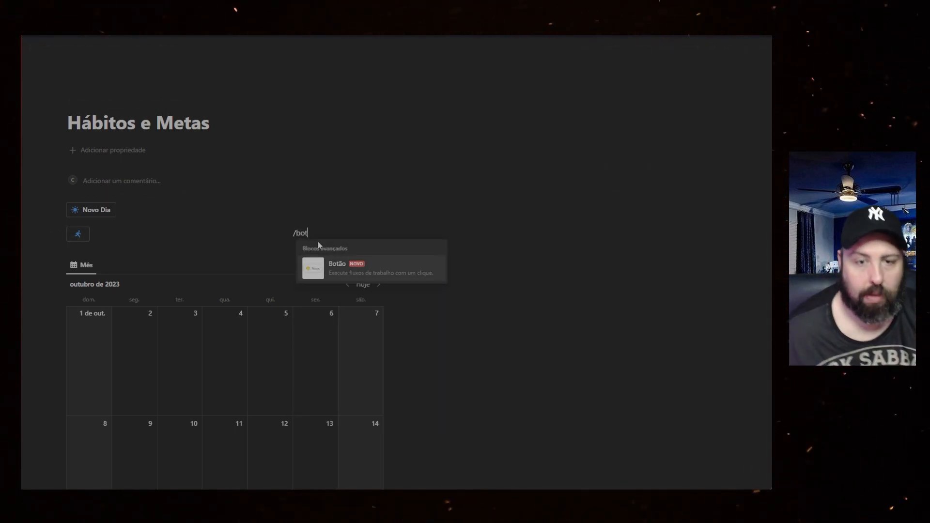
pyautogui.click(366, 268)
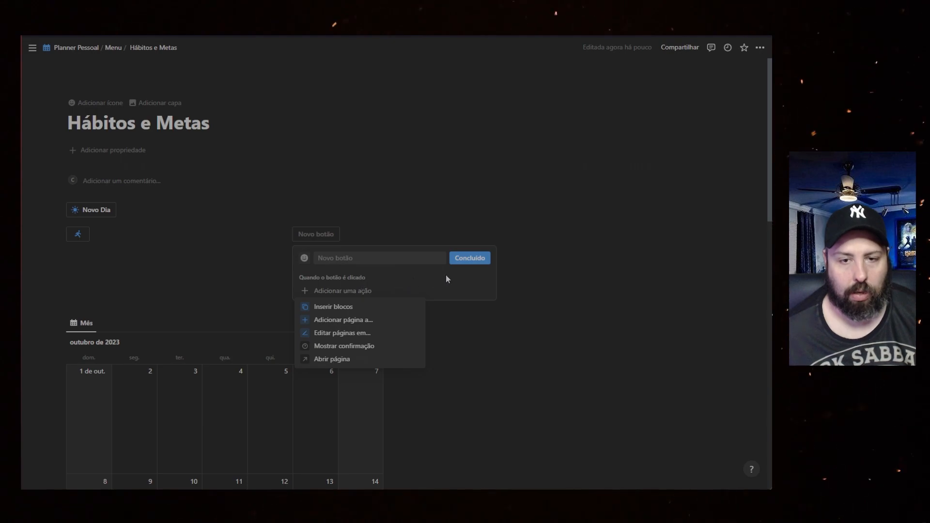
# Give the new button a blue open-book icon and leave its name empty.
pyautogui.click(381, 257)
pyautogui.click(305, 258)
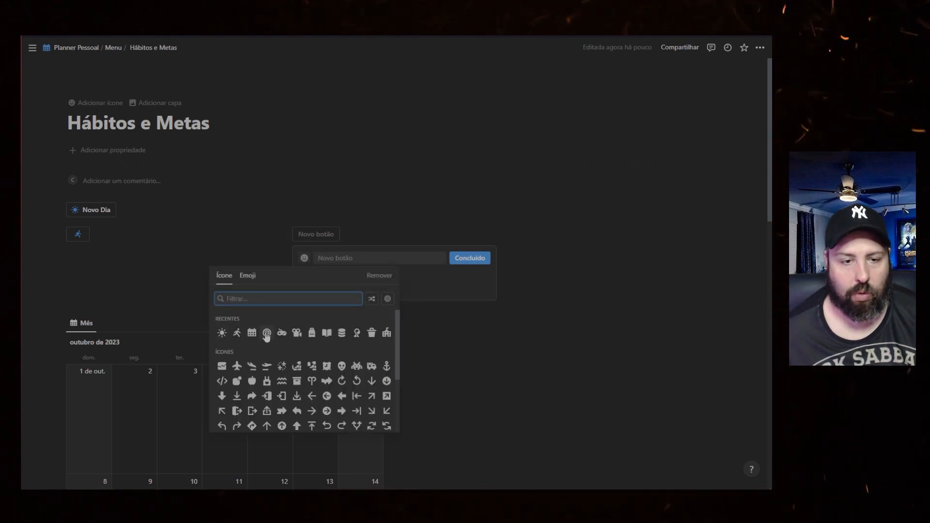
pyautogui.click(327, 335)
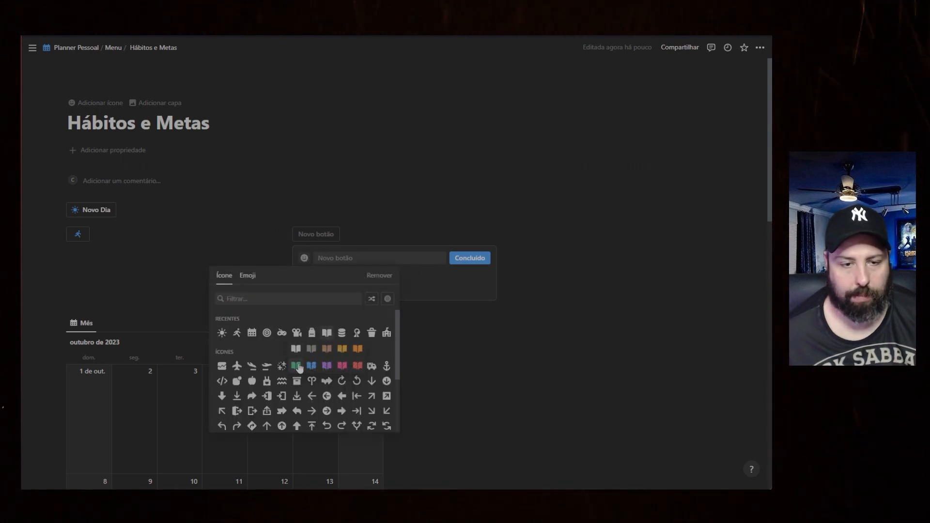
pyautogui.click(313, 369)
# Add an action to the book-icon button that edits pages in the Hábitos database and sets Leitura to Marcada.
pyautogui.click(361, 292)
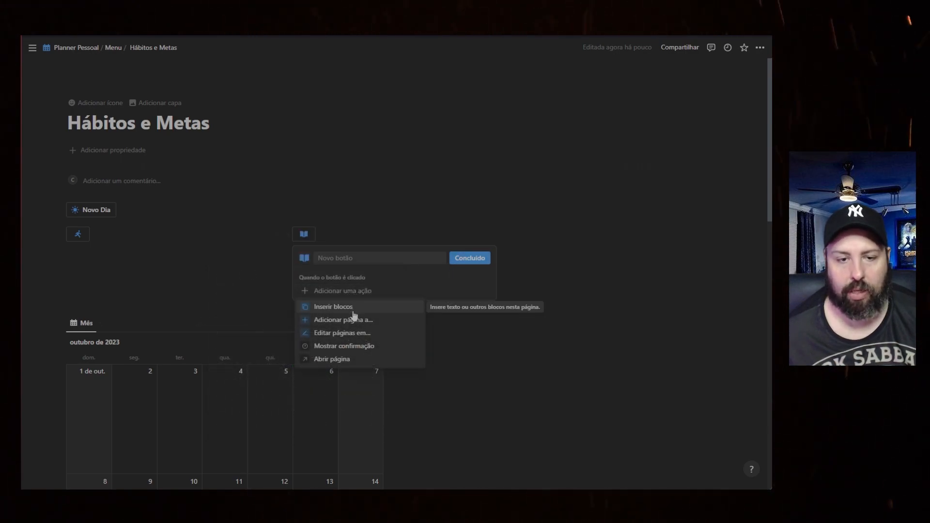
pyautogui.click(353, 333)
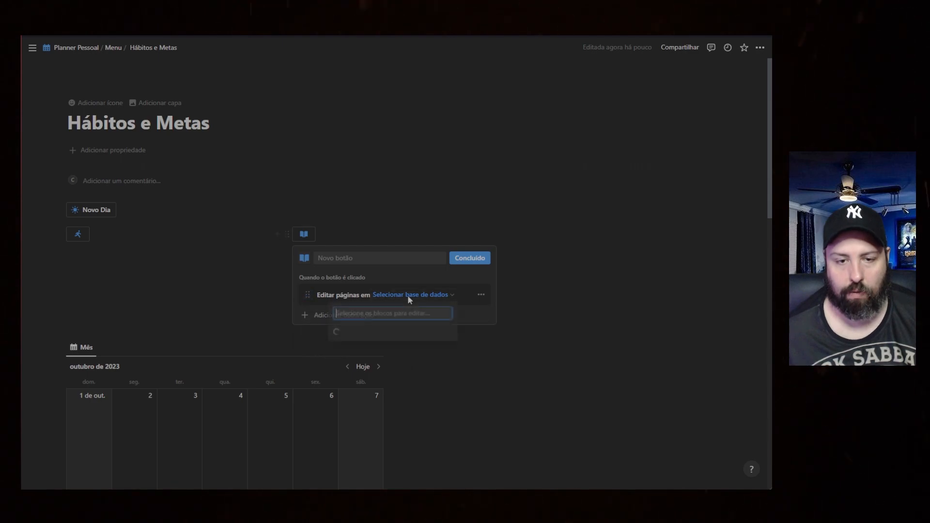
pyautogui.click(408, 295)
pyautogui.click(403, 187)
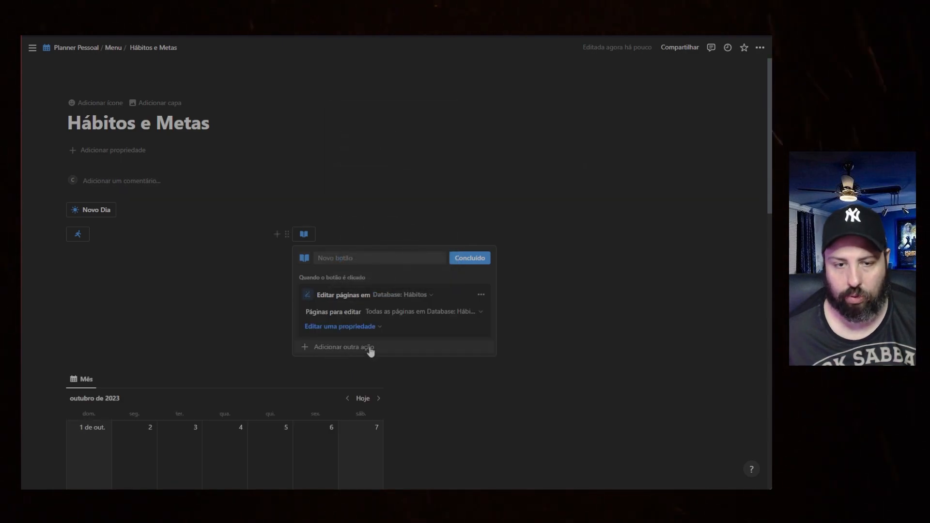
pyautogui.click(367, 325)
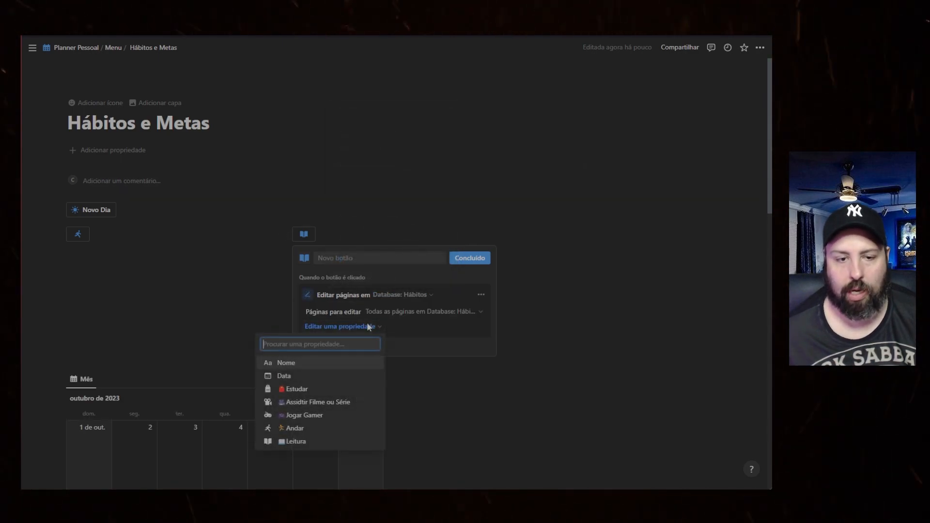
pyautogui.click(305, 441)
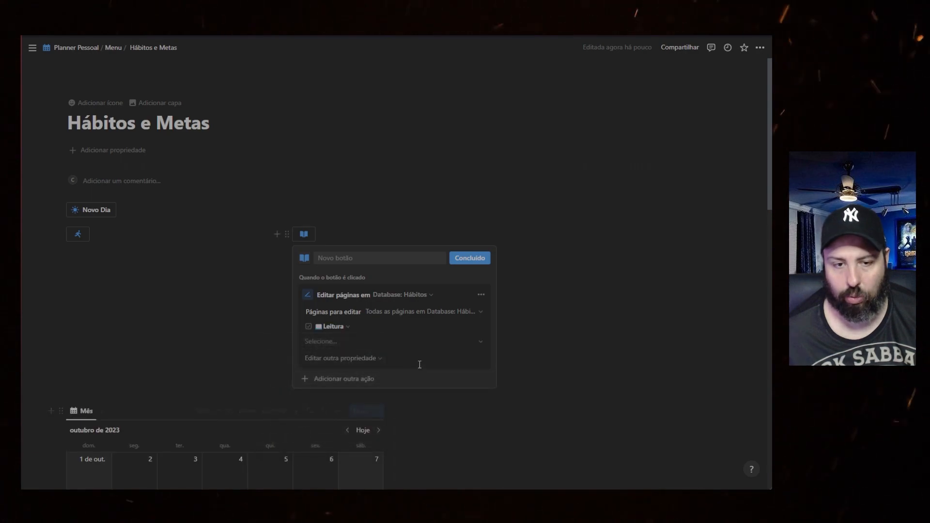
pyautogui.click(479, 343)
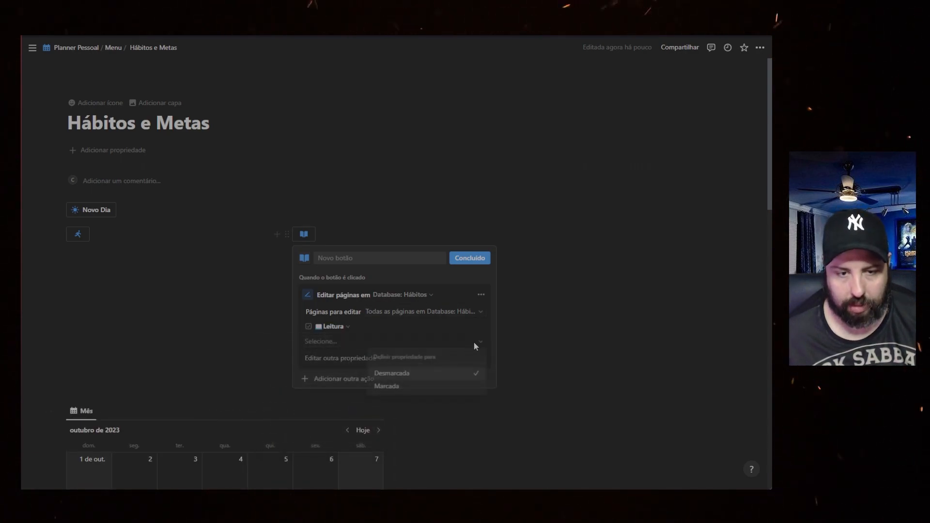
pyautogui.click(421, 386)
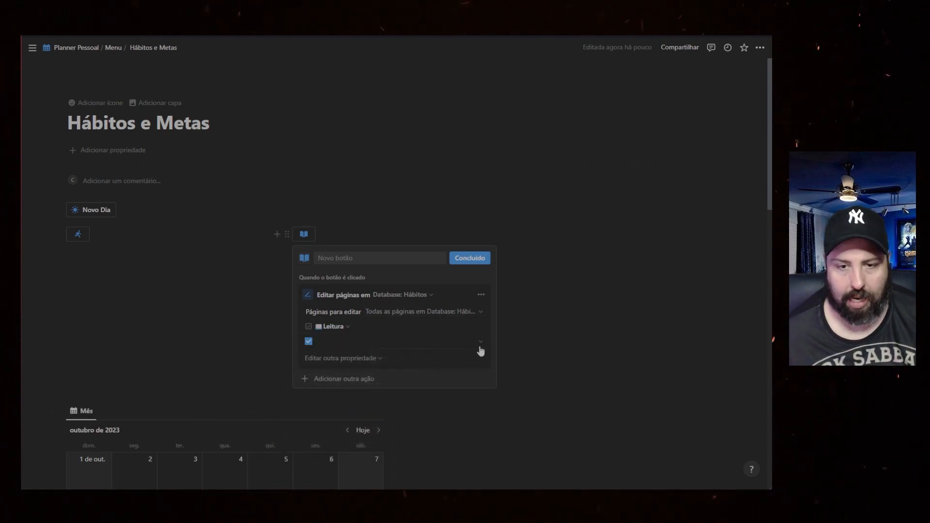
# Filter the action's pages to edit so that the start date of Data É Hoje.
pyautogui.click(483, 313)
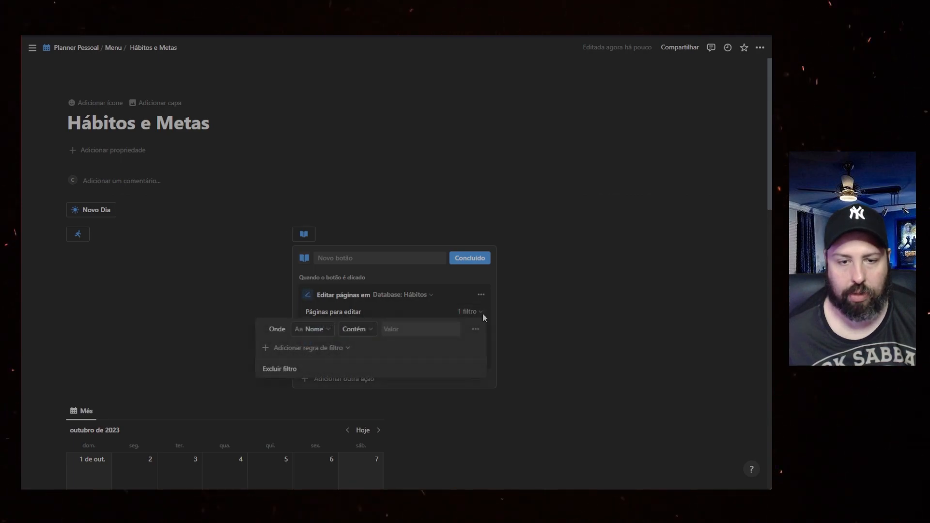
pyautogui.click(306, 331)
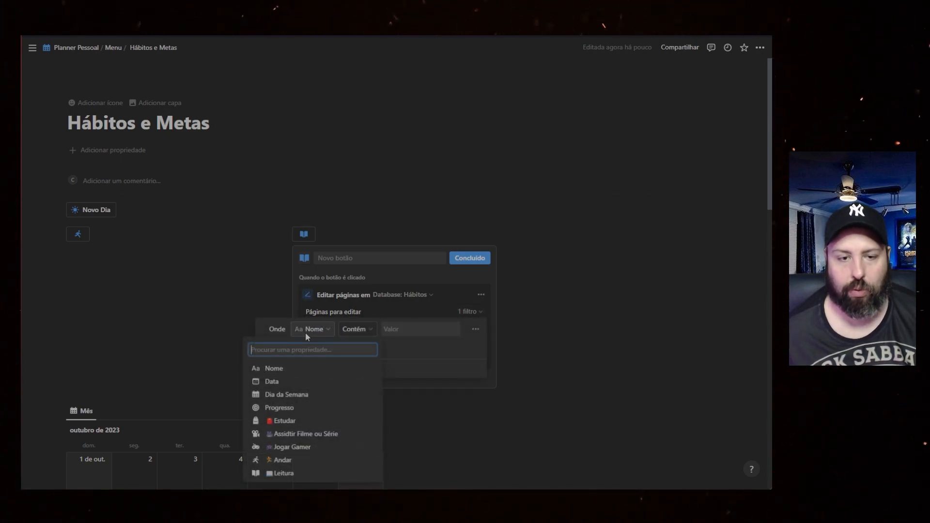
pyautogui.click(305, 384)
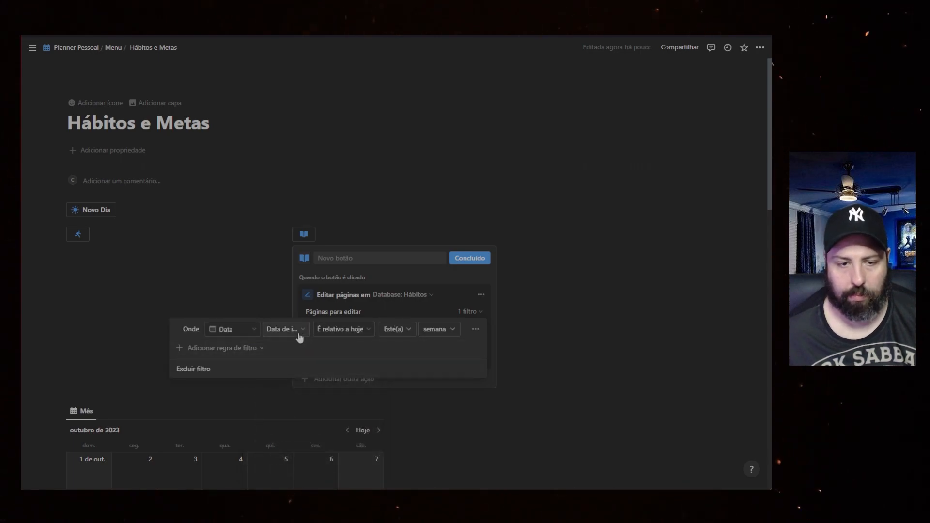
pyautogui.click(339, 348)
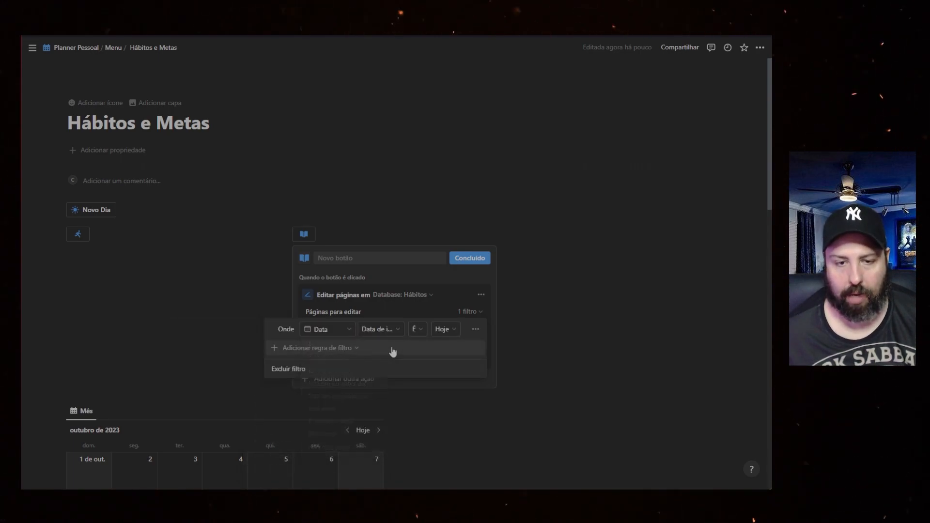
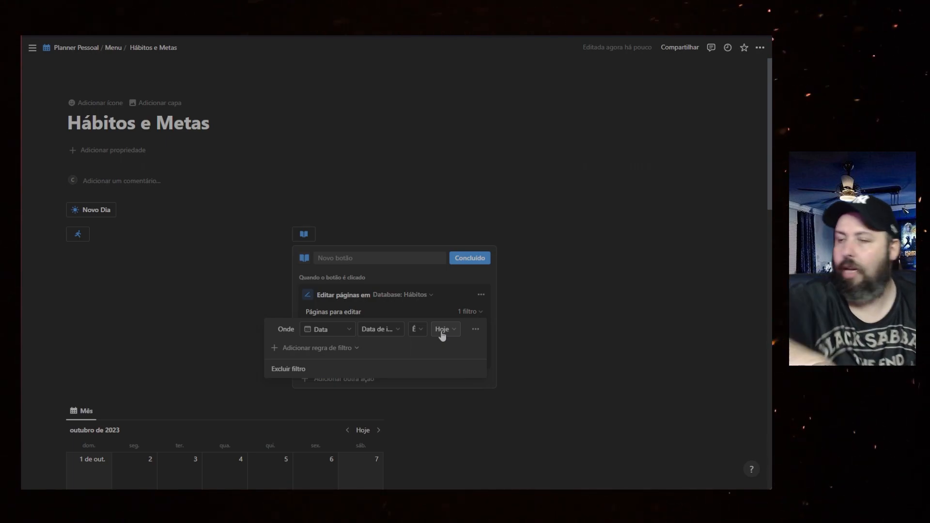
pyautogui.click(495, 371)
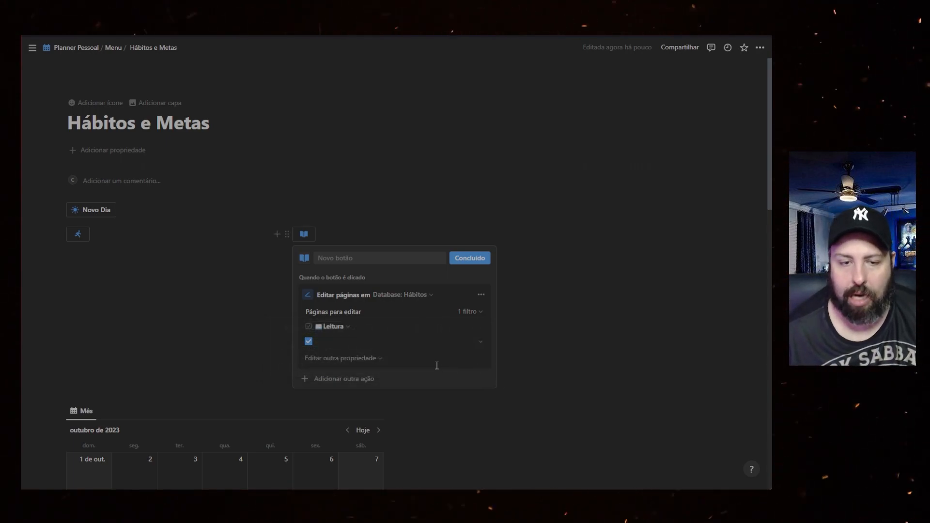
# Save the book-icon button with Leitura kept as Marcada, run it, and check today's habit entry in the calendar.
pyautogui.click(387, 342)
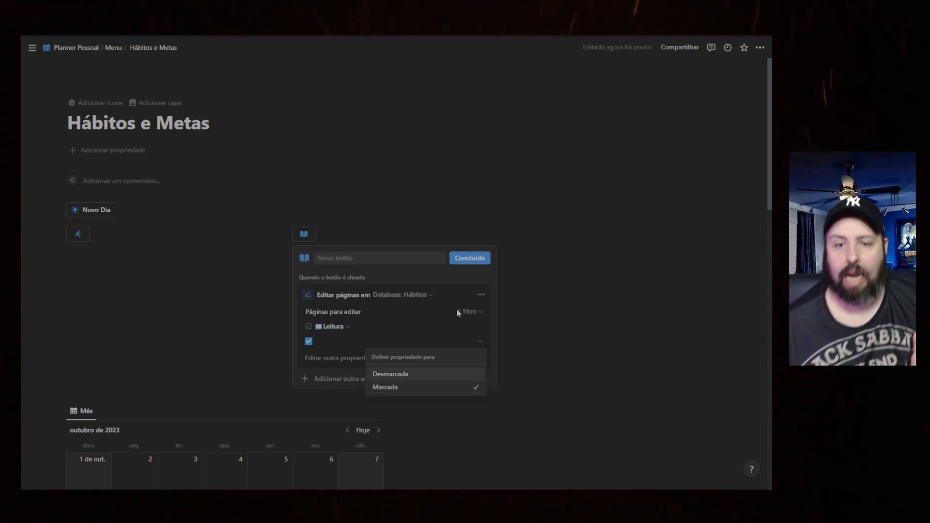
pyautogui.click(474, 261)
pyautogui.click(473, 259)
pyautogui.click(304, 234)
pyautogui.scroll(-7, 314, 373)
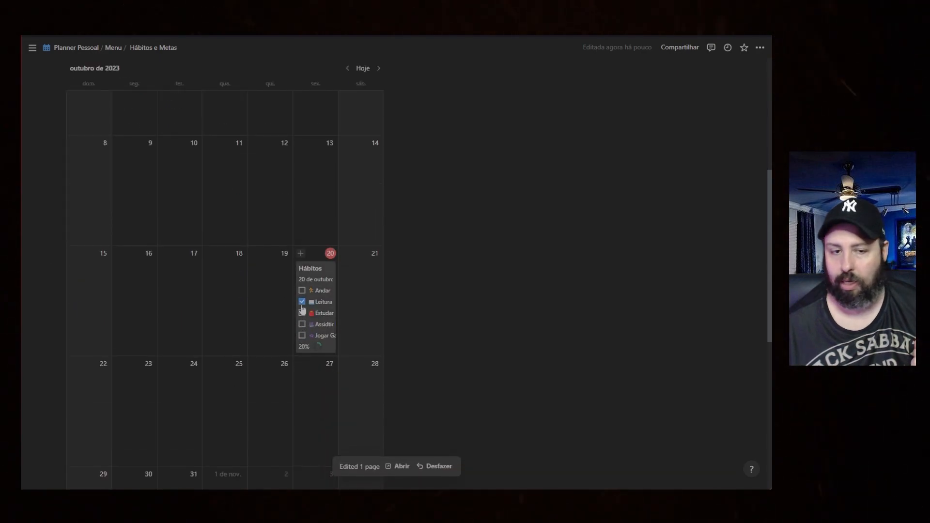
pyautogui.scroll(7, 302, 304)
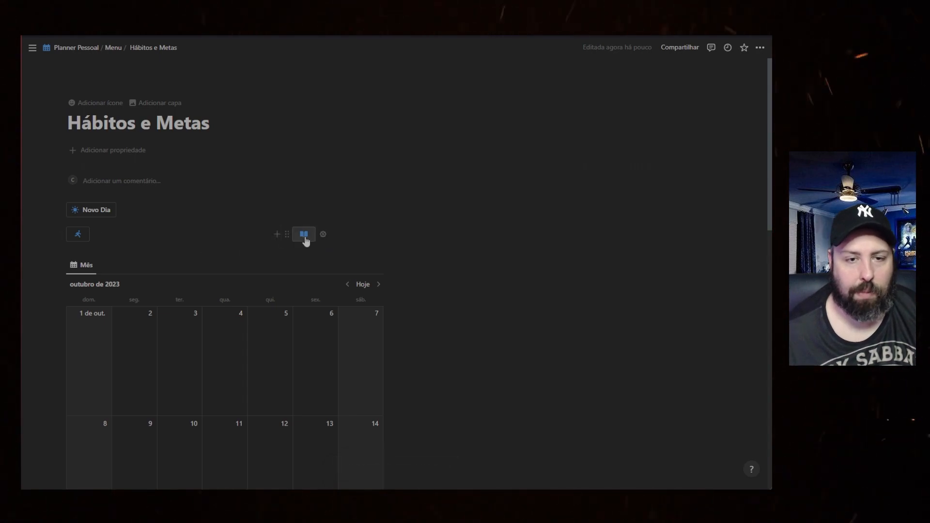
# Duplicate the Leitura edit action inside the book-icon button and save the button.
pyautogui.click(322, 234)
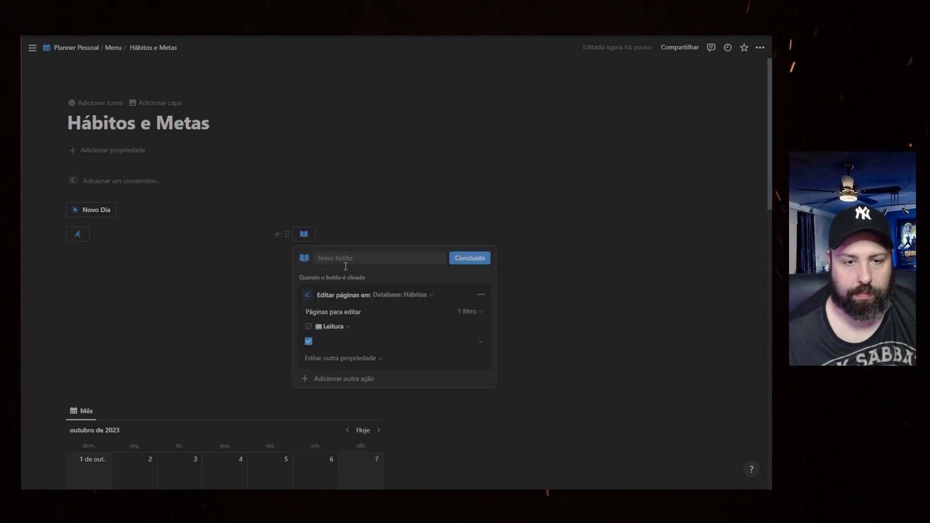
pyautogui.click(481, 295)
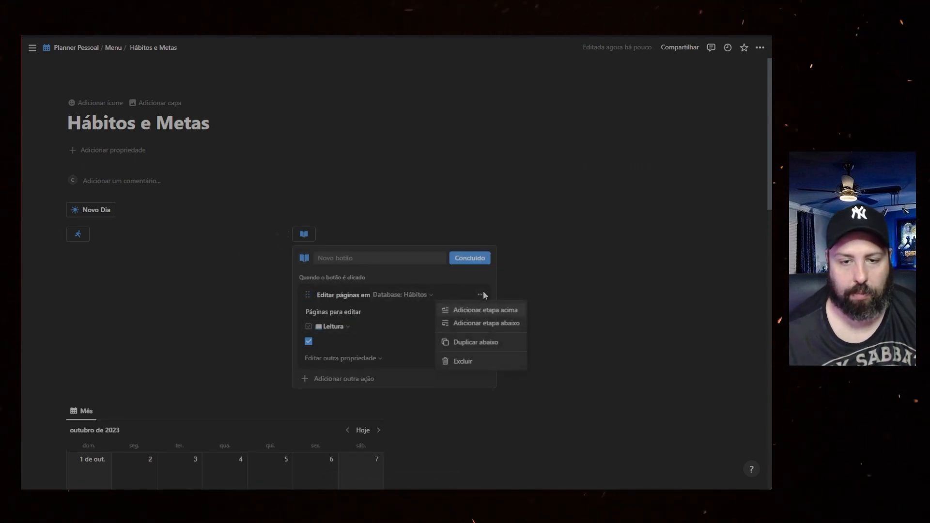
pyautogui.click(478, 342)
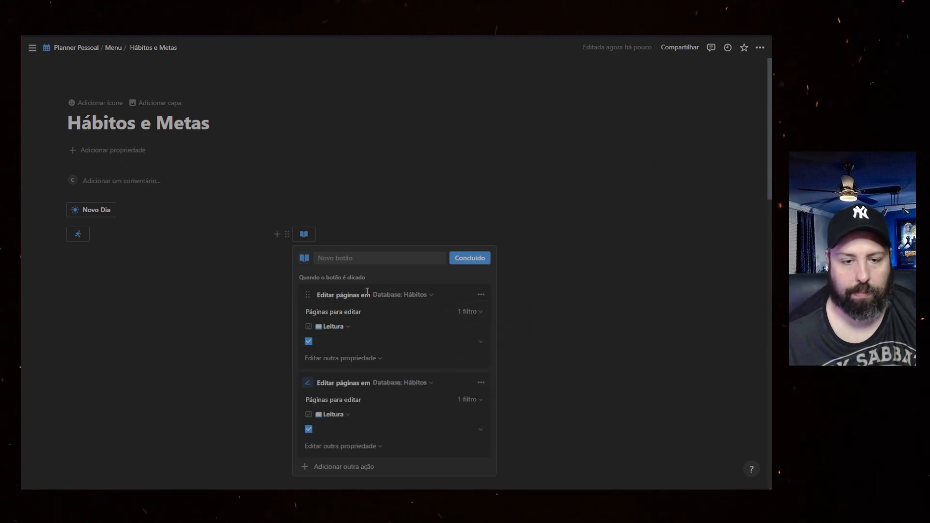
pyautogui.click(482, 297)
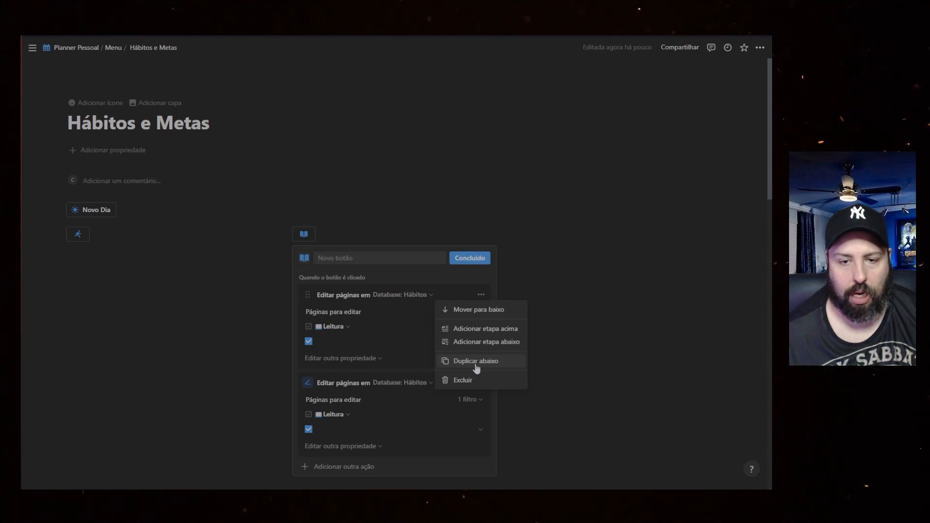
pyautogui.click(572, 348)
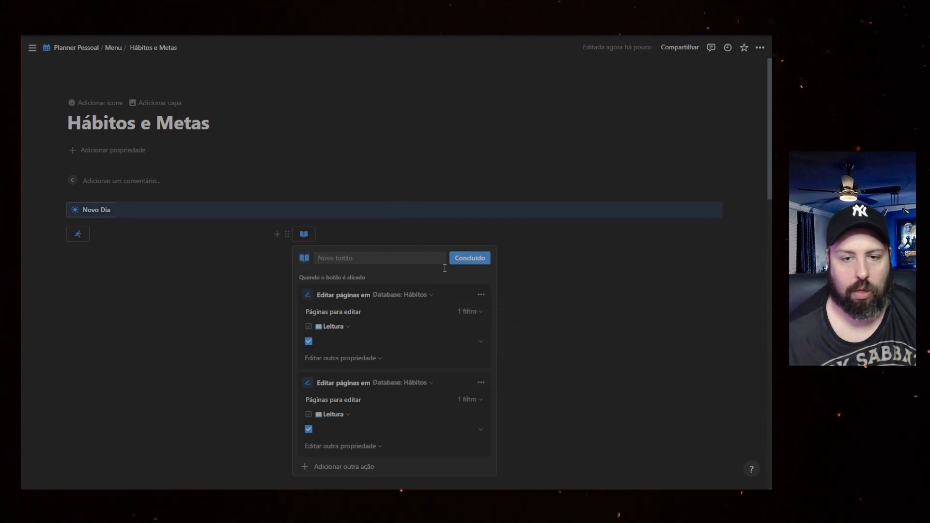
pyautogui.click(467, 258)
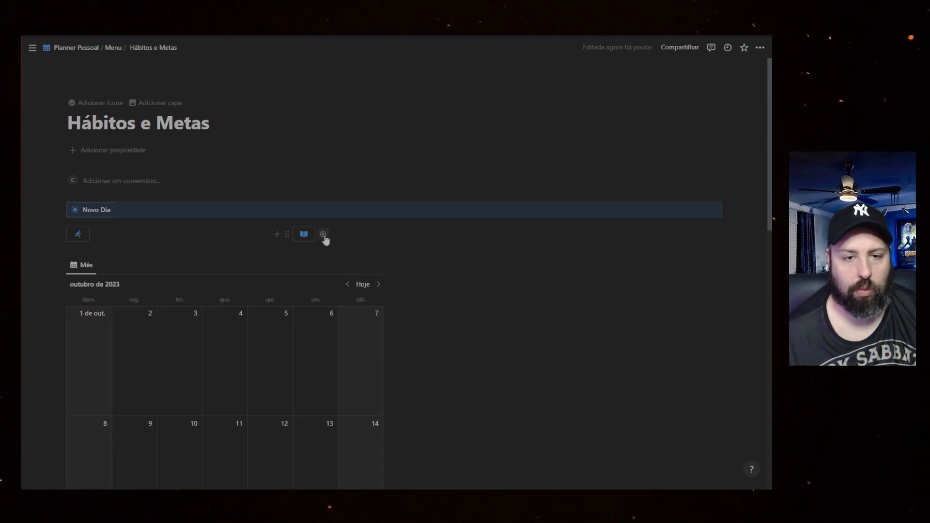
# Delete the duplicate Leitura edit action from the book-icon button and save the button.
pyautogui.click(324, 235)
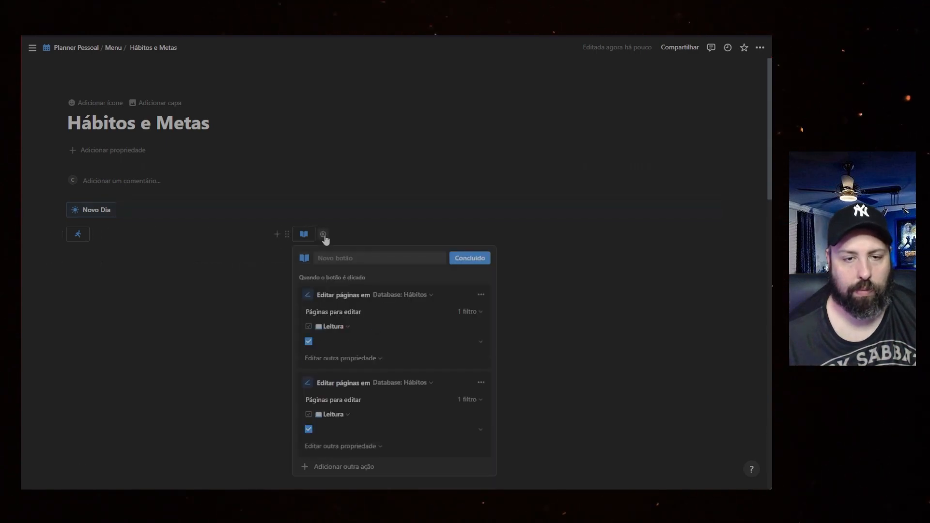
pyautogui.click(483, 295)
pyautogui.click(474, 369)
pyautogui.click(481, 261)
pyautogui.scroll(-10, 403, 357)
pyautogui.scroll(8, 404, 364)
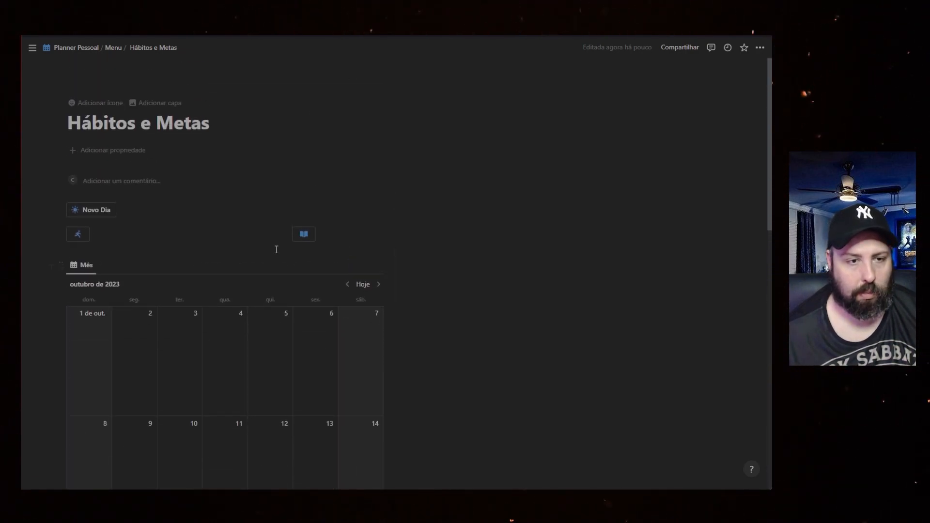
# Insert a new button in the column beside the book-icon button and give it a blue backpack icon.
pyautogui.click(406, 234)
pyautogui.click(530, 235)
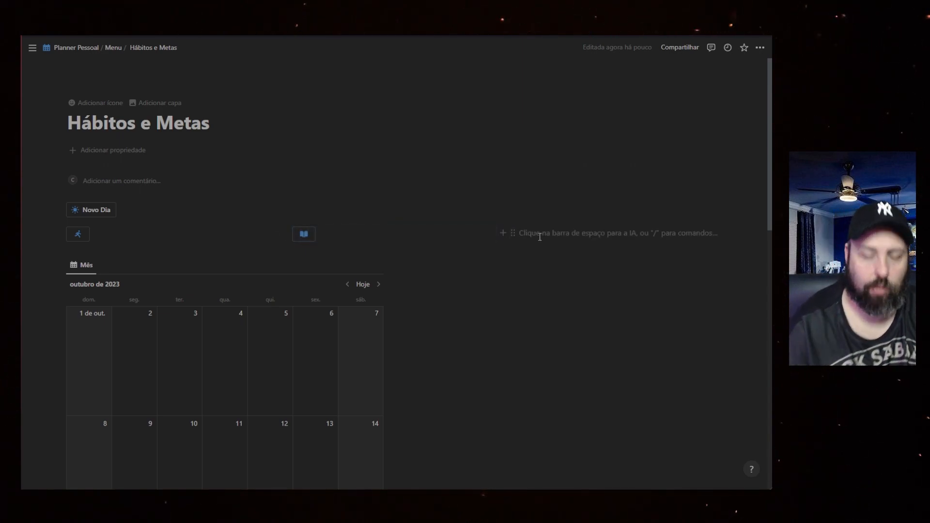
pyautogui.write('/bota')
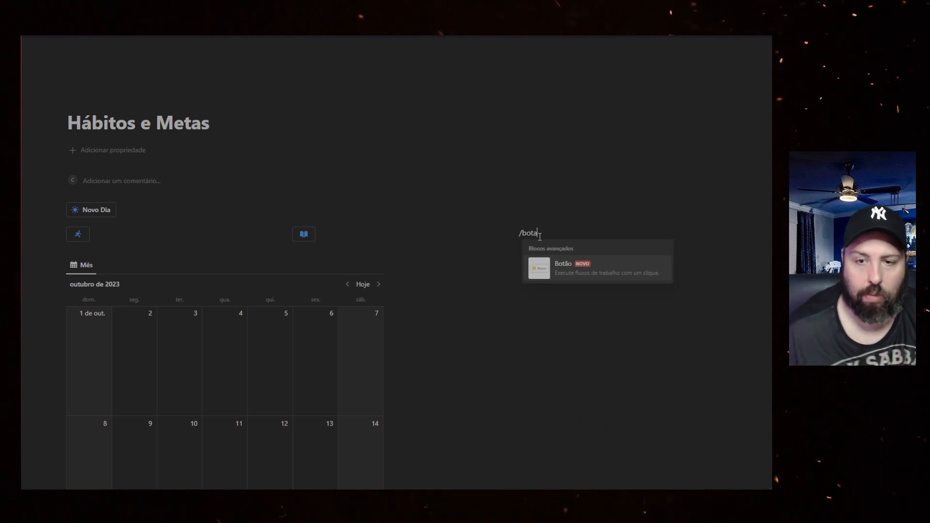
pyautogui.click(574, 264)
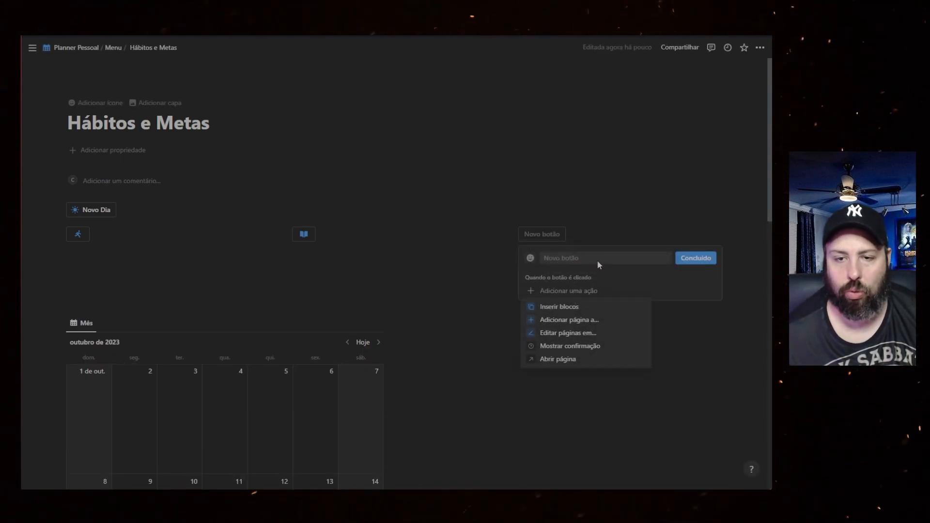
pyautogui.click(531, 258)
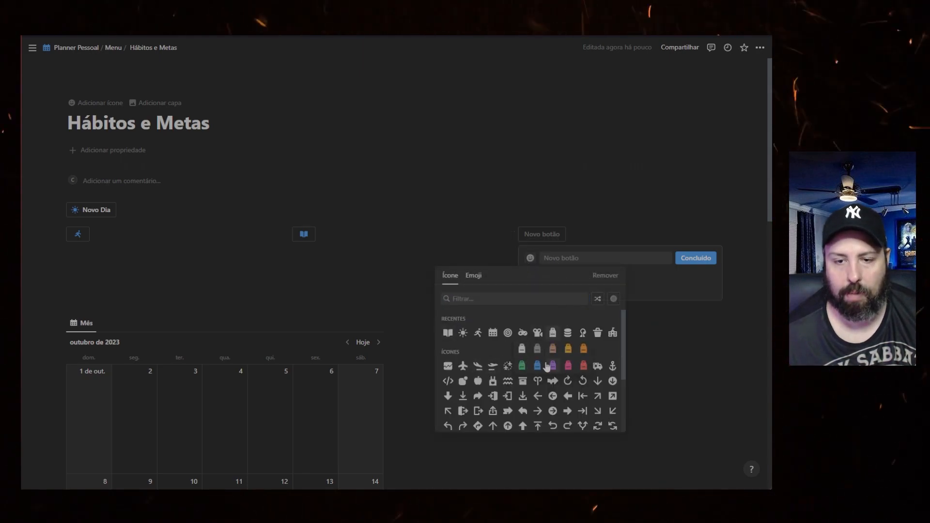
pyautogui.click(605, 276)
# Add an action to the backpack-icon button that edits pages in the Hábitos database.
pyautogui.click(602, 291)
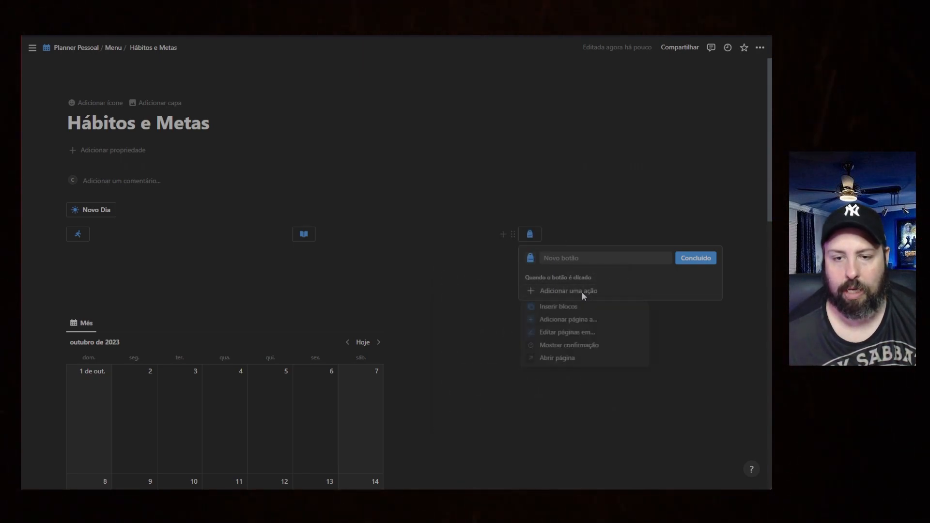
pyautogui.click(584, 332)
pyautogui.click(640, 296)
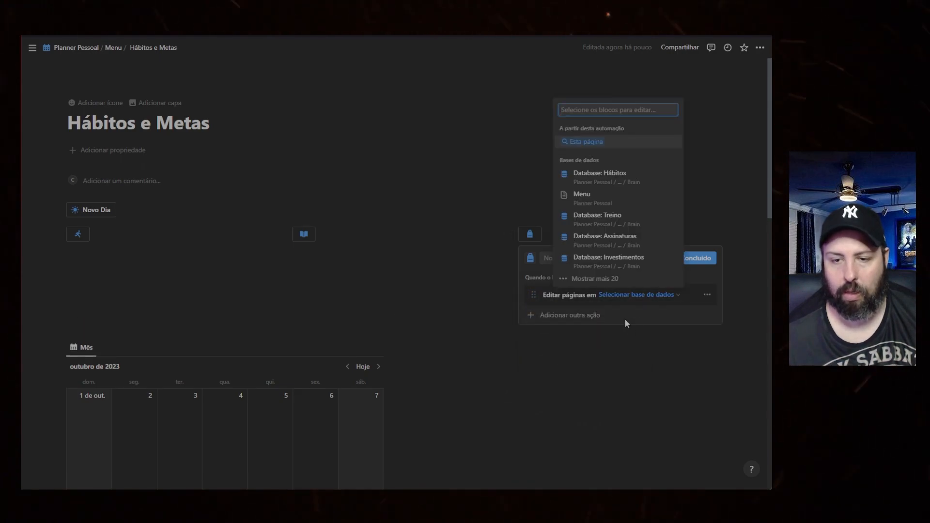
pyautogui.click(619, 188)
# Filter the backpack button's pages to edit so that the start date of Data É Hoje.
pyautogui.click(631, 312)
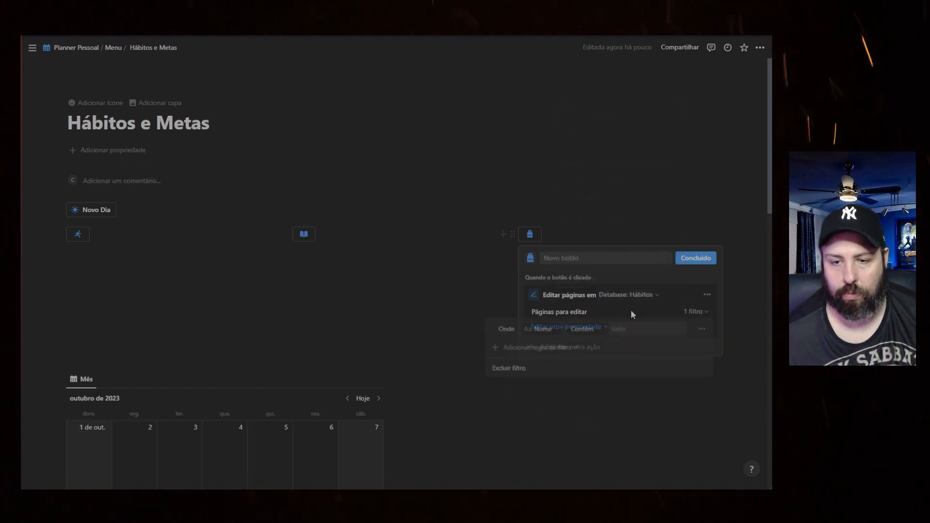
pyautogui.click(540, 329)
pyautogui.click(528, 382)
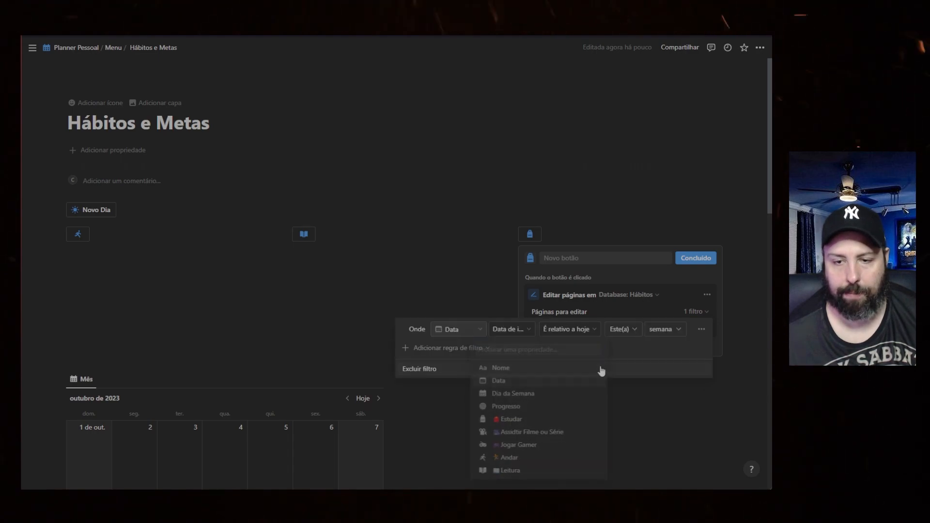
pyautogui.click(572, 332)
pyautogui.click(570, 347)
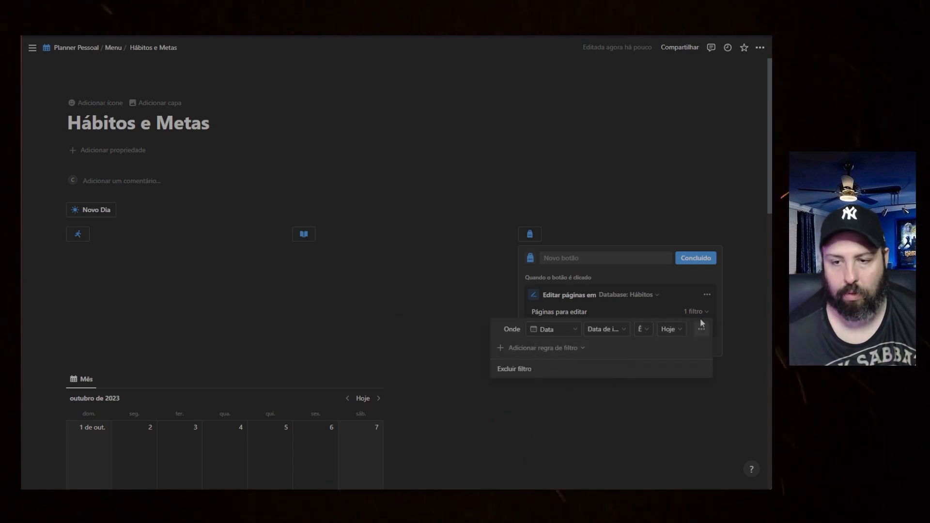
pyautogui.click(718, 322)
# Make the backpack button's action set the Estudar property to checked, and save the button.
pyautogui.click(595, 328)
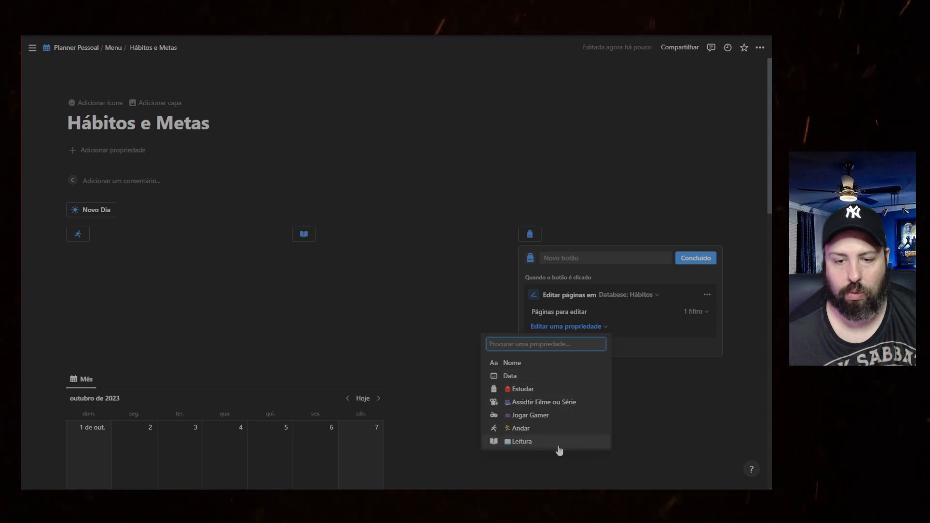
pyautogui.click(657, 333)
pyautogui.click(603, 329)
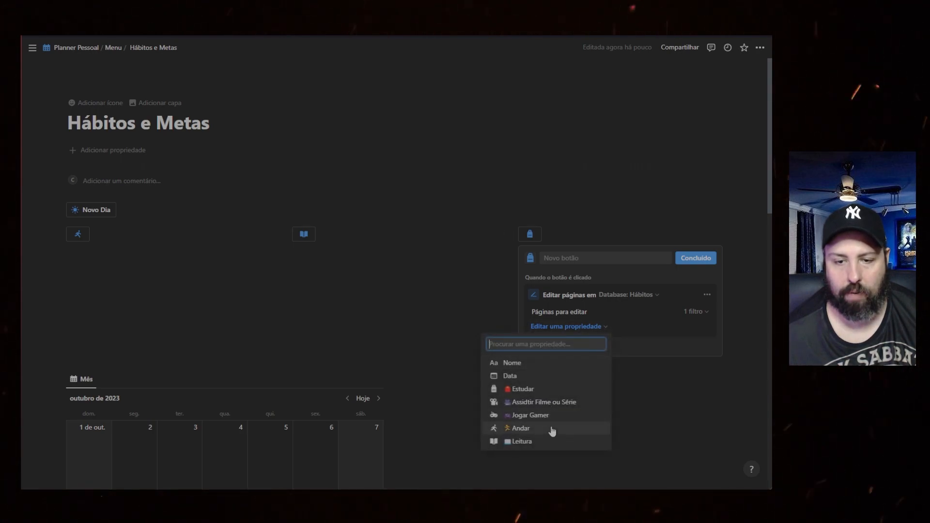
pyautogui.click(538, 389)
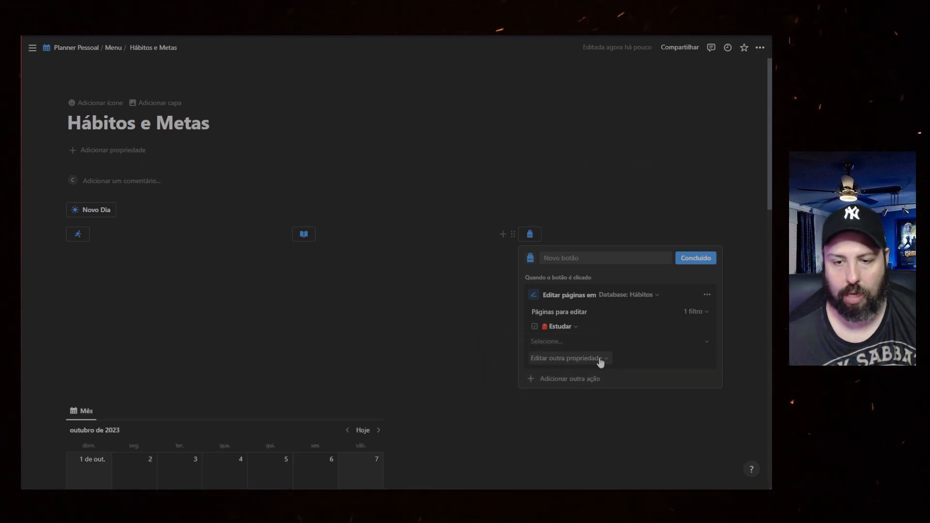
pyautogui.click(601, 359)
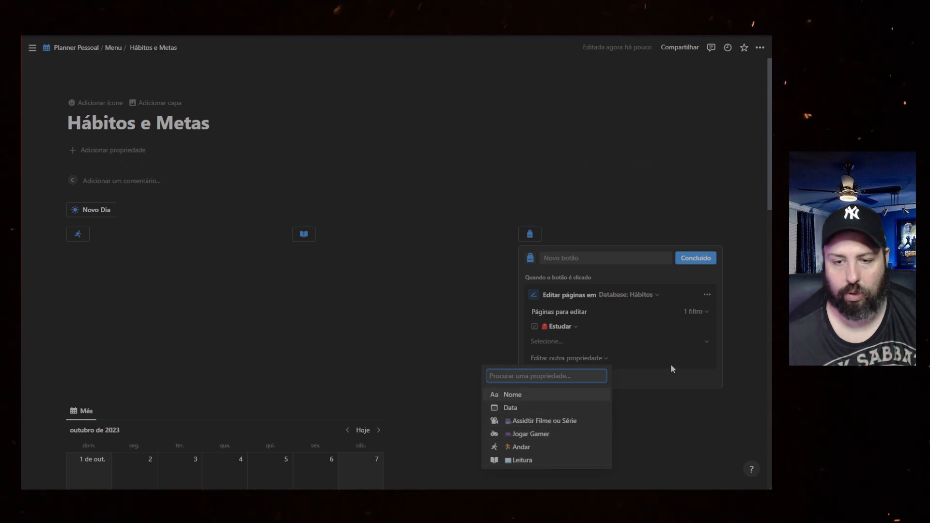
pyautogui.click(652, 342)
pyautogui.click(630, 387)
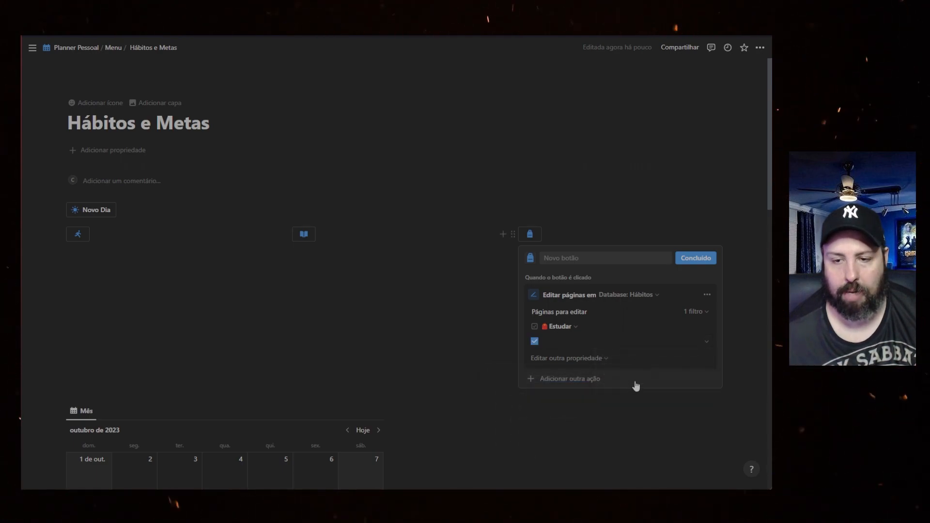
pyautogui.click(698, 260)
pyautogui.click(668, 232)
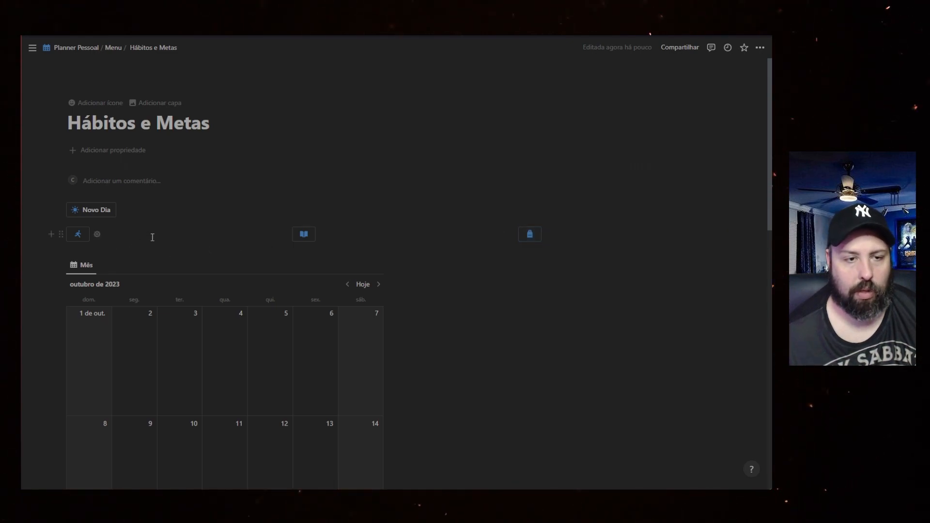
# Move the empty block from below the calendar into a new column between the book and backpack buttons.
pyautogui.scroll(-12, 152, 237)
pyautogui.click(125, 274)
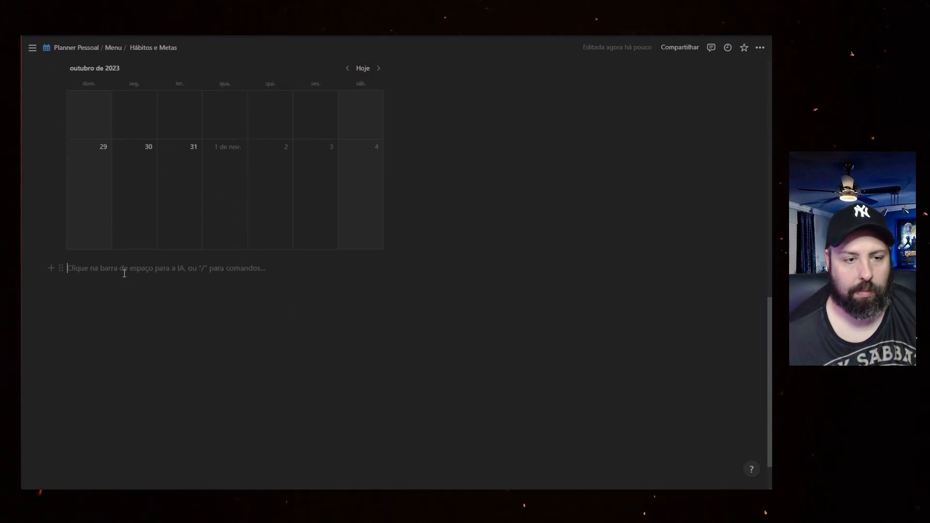
pyautogui.moveTo(58, 268); pyautogui.dragTo(512, 237)
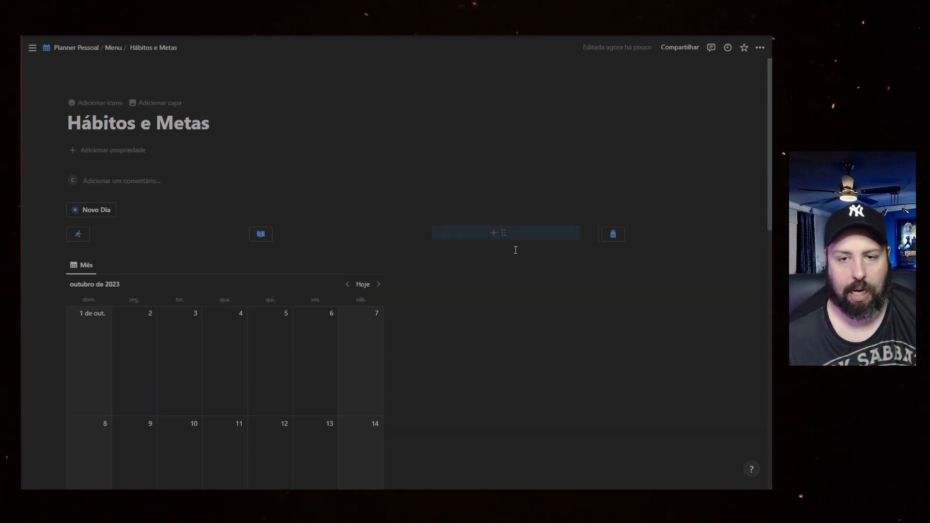
# Insert a button in the new empty column and give it a blue movie-camera icon.
pyautogui.click(457, 233)
pyautogui.write('/bot')
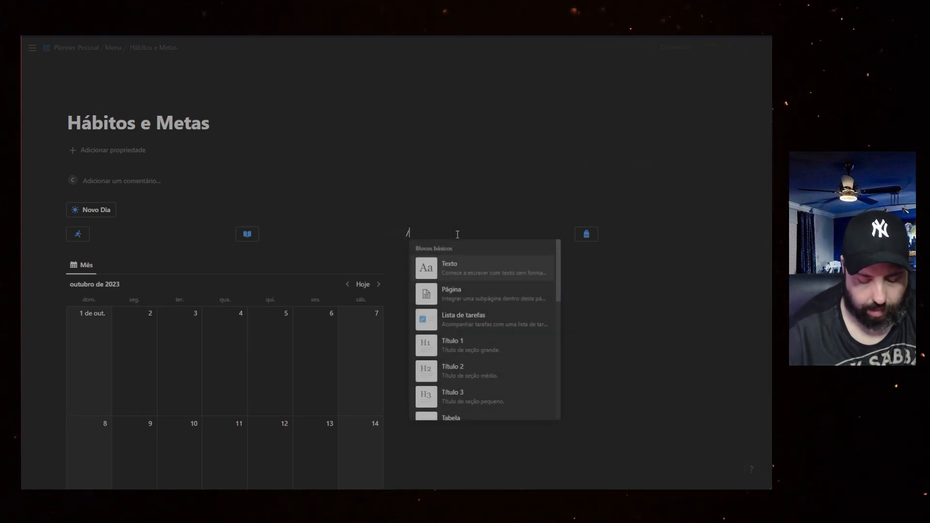
pyautogui.press('Return')
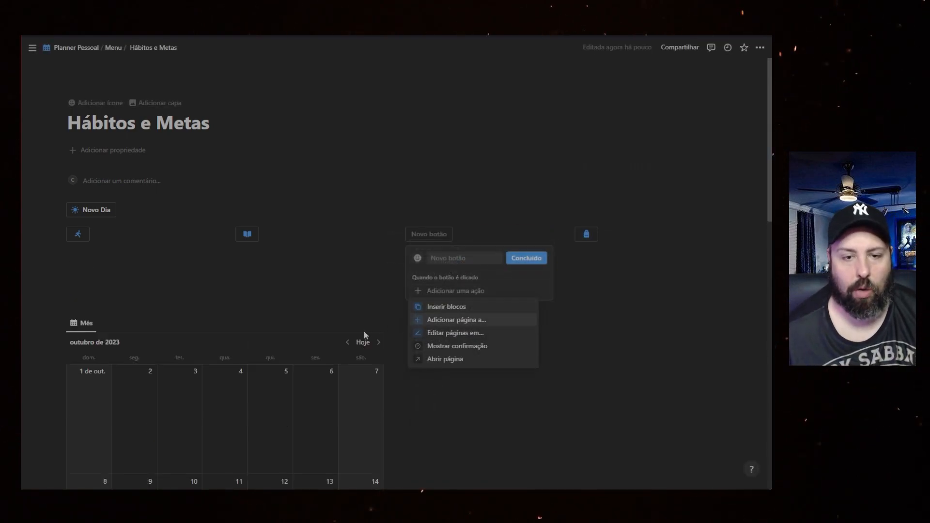
pyautogui.click(418, 258)
pyautogui.click(418, 258)
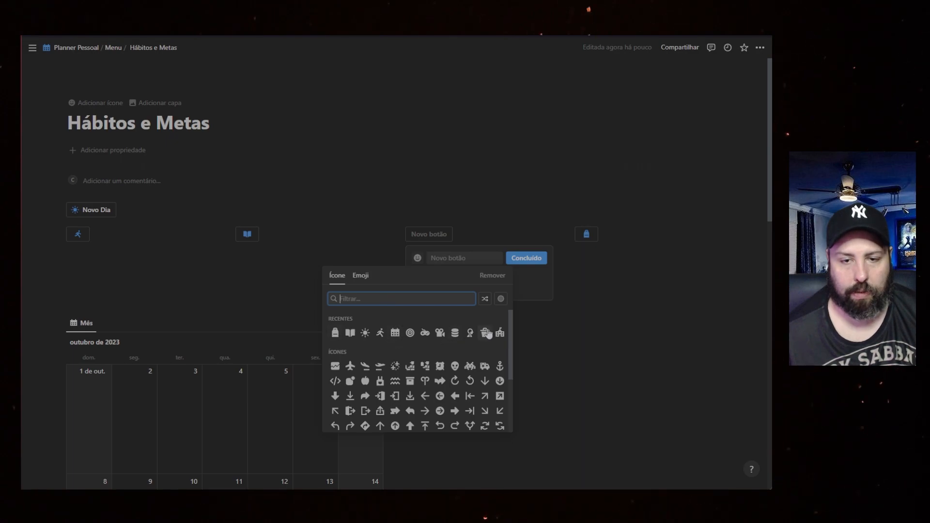
pyautogui.click(447, 339)
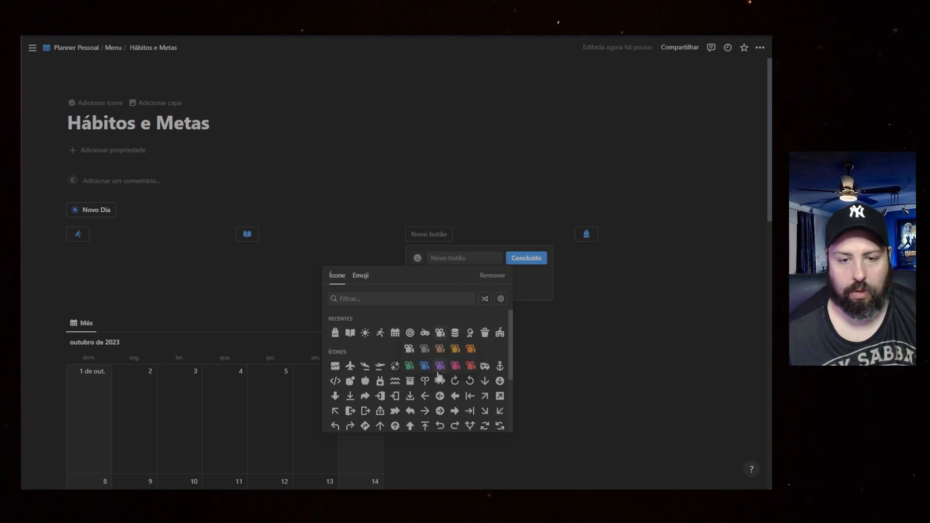
pyautogui.click(425, 367)
# Add an action to the movie-camera button that edits pages in the Hábitos database.
pyautogui.click(460, 293)
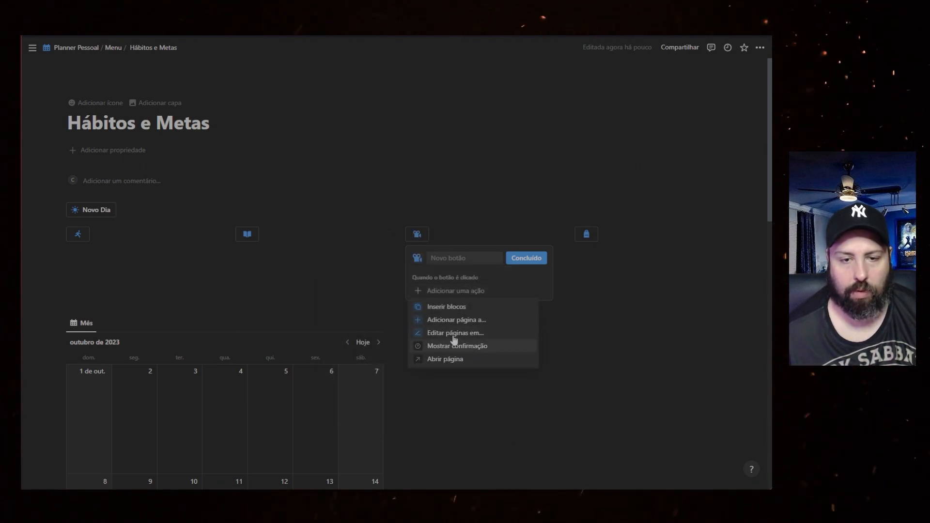
pyautogui.click(455, 333)
pyautogui.click(466, 306)
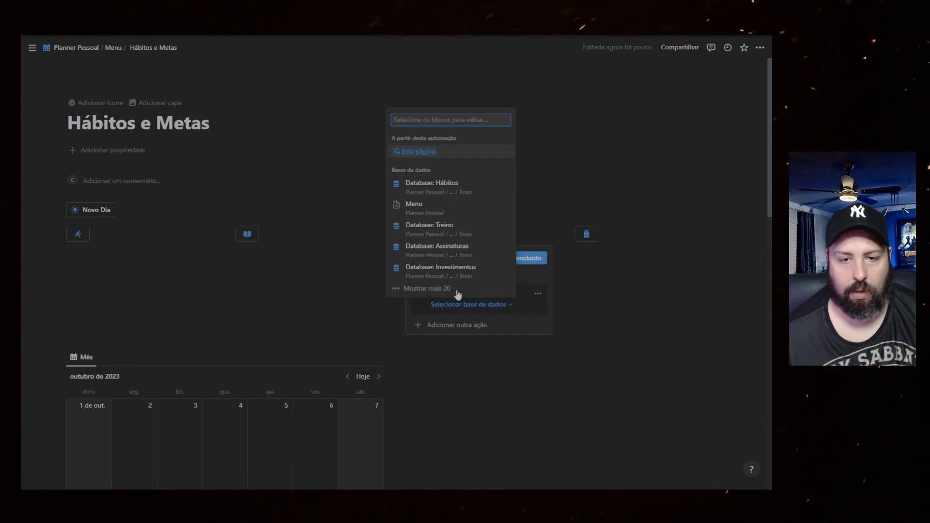
pyautogui.click(450, 189)
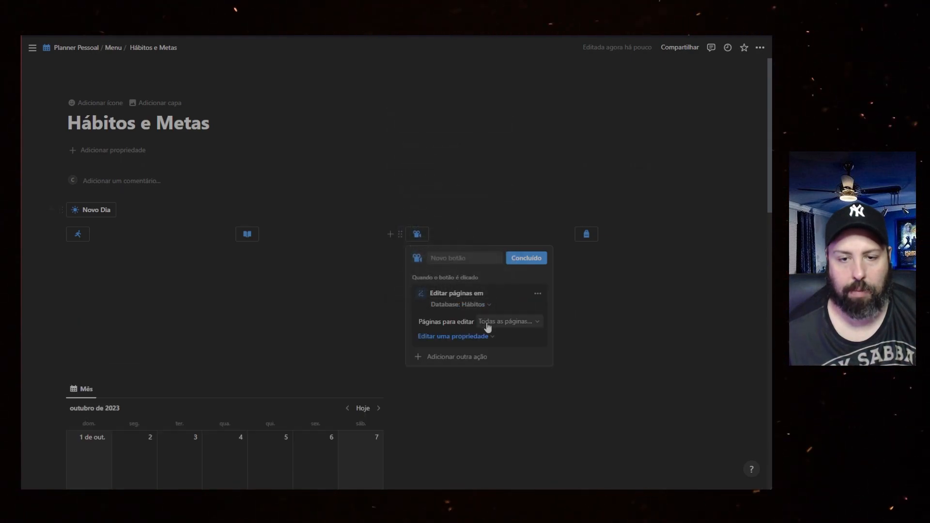
# Filter the movie-camera button's pages to edit so that the start date of Data É Hoje.
pyautogui.click(489, 338)
pyautogui.click(374, 342)
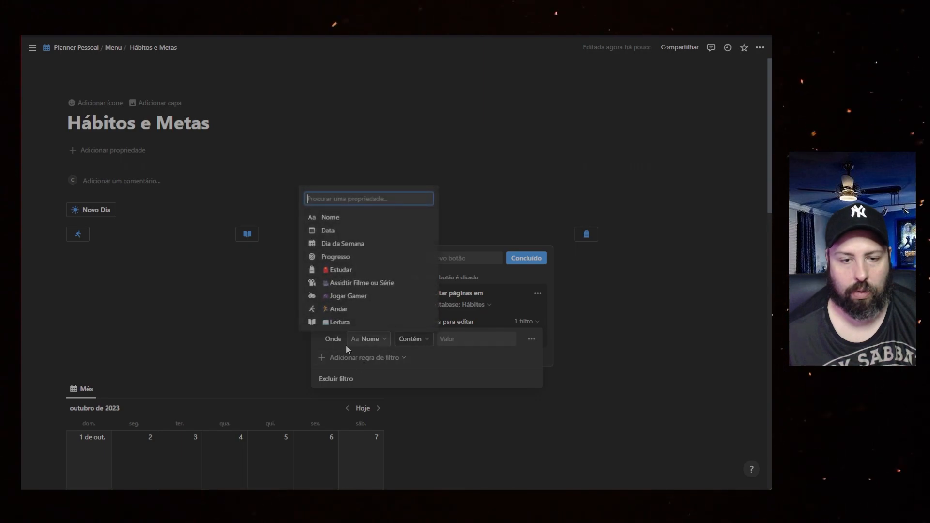
pyautogui.click(329, 231)
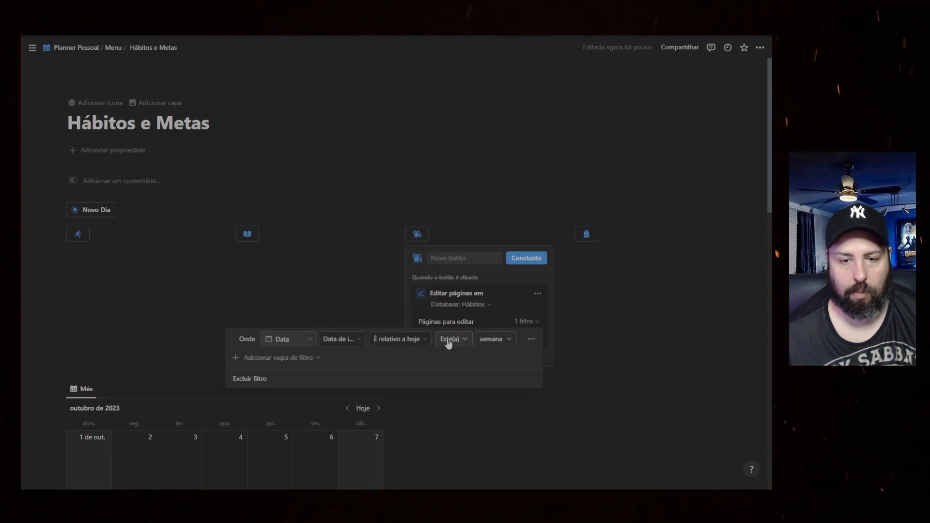
pyautogui.click(398, 339)
pyautogui.click(380, 371)
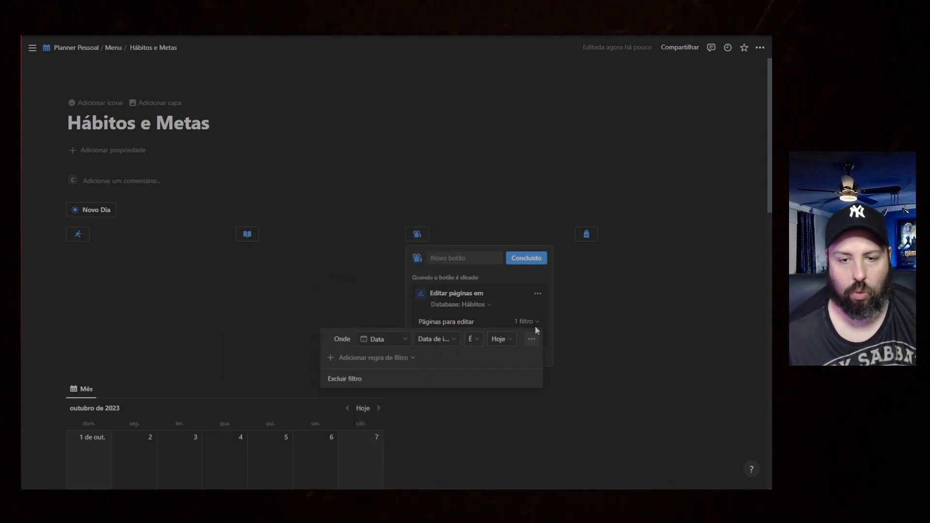
# Make the movie-camera button tick the Assidtir Filme ou Série property and finish the button's setup.
pyautogui.click(541, 313)
pyautogui.click(488, 344)
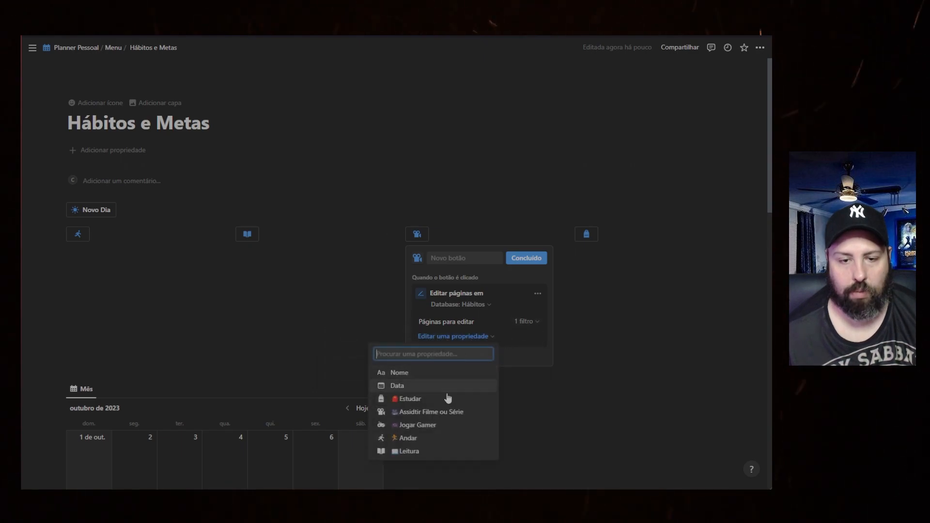
pyautogui.click(451, 412)
pyautogui.click(461, 370)
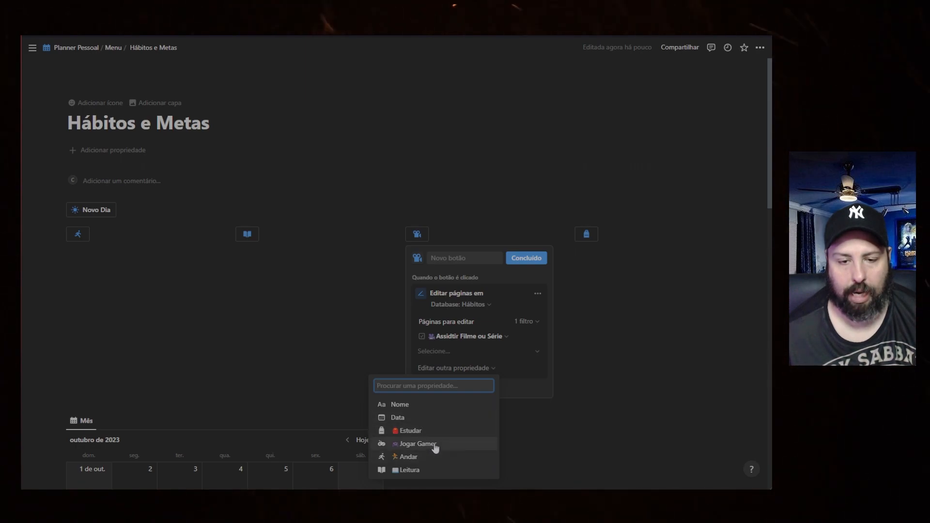
pyautogui.click(532, 386)
pyautogui.click(478, 352)
pyautogui.click(474, 398)
pyautogui.click(527, 258)
# Move the empty block from below the calendar into a new column between the book and movie-camera buttons.
pyautogui.scroll(-10, 299, 387)
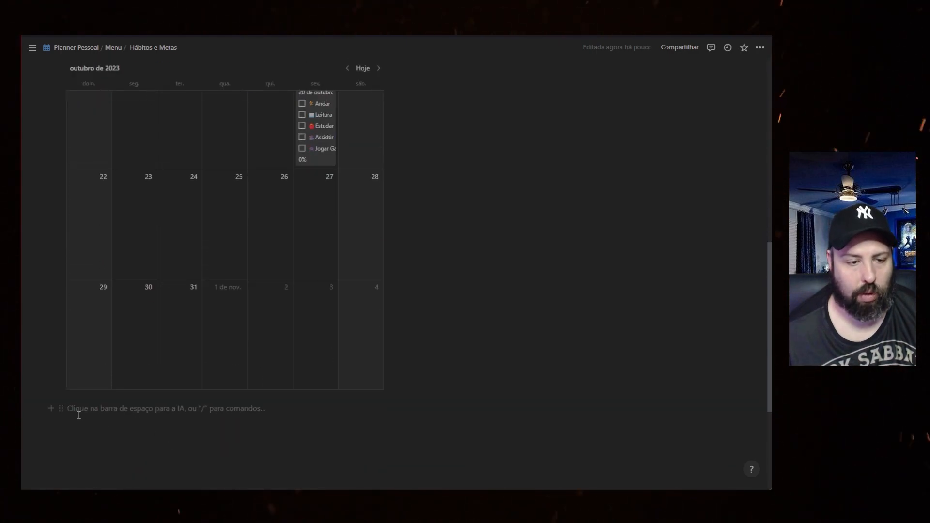
pyautogui.moveTo(60, 411); pyautogui.dragTo(399, 236)
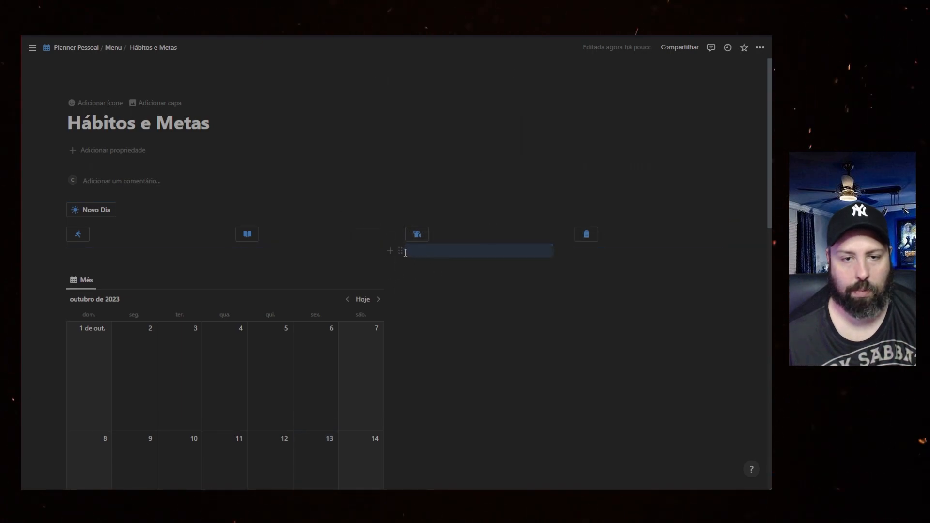
pyautogui.moveTo(399, 234); pyautogui.dragTo(393, 234)
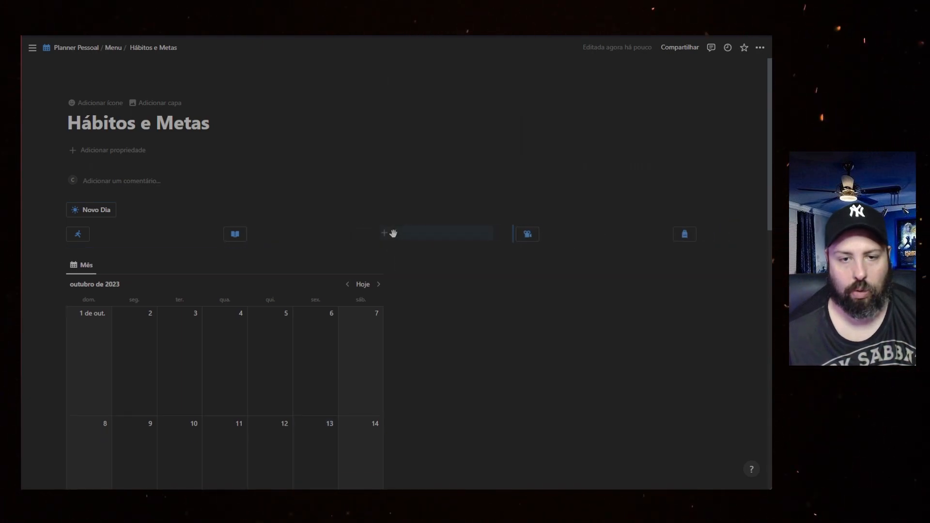
# Insert a button in the new empty column with an action that edits pages in Database: Hábitos.
pyautogui.click(392, 231)
pyautogui.write('/bota')
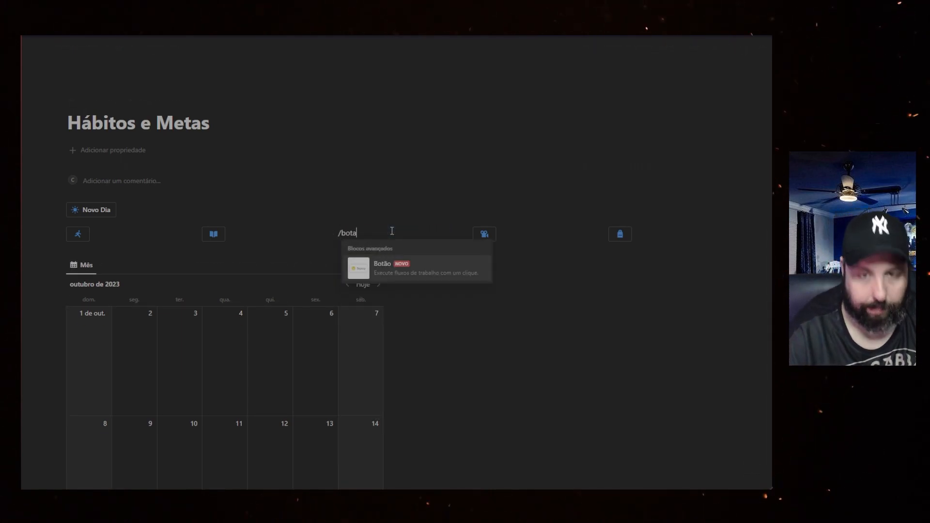
pyautogui.click(384, 266)
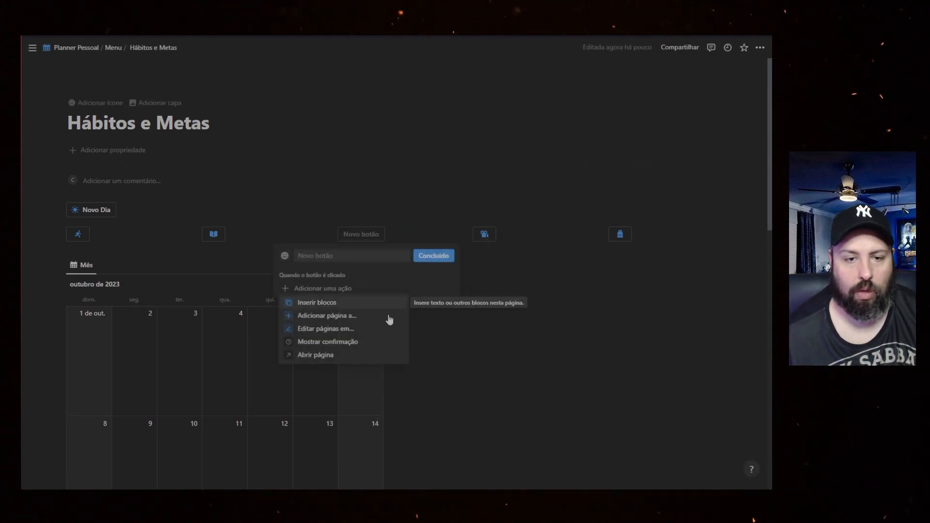
pyautogui.click(318, 331)
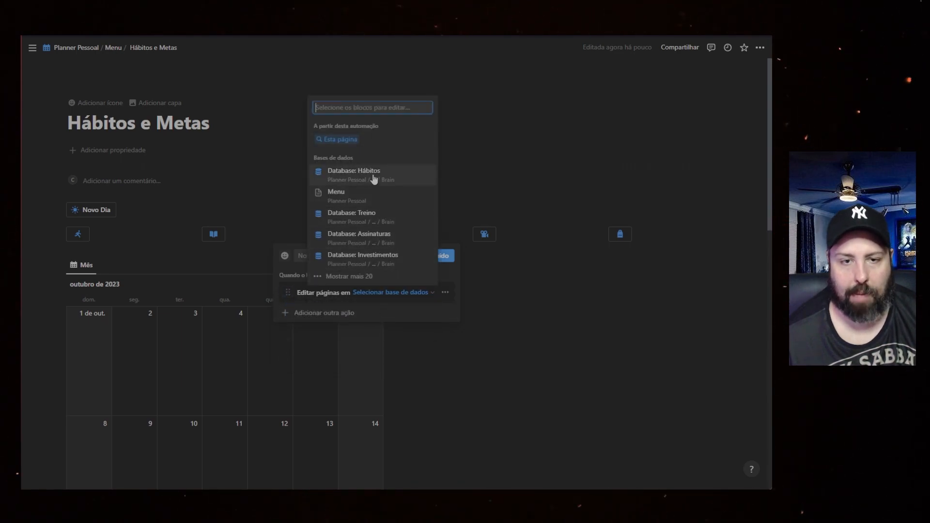
pyautogui.click(374, 173)
# Filter the new button's pages to edit so that the start date of Data É Hoje.
pyautogui.click(410, 308)
pyautogui.click(285, 330)
pyautogui.click(277, 380)
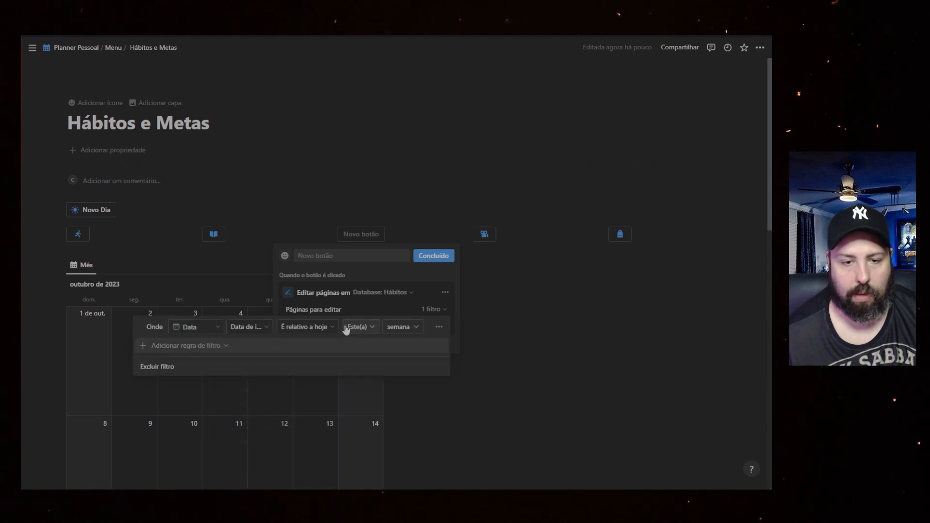
pyautogui.click(322, 328)
pyautogui.click(311, 347)
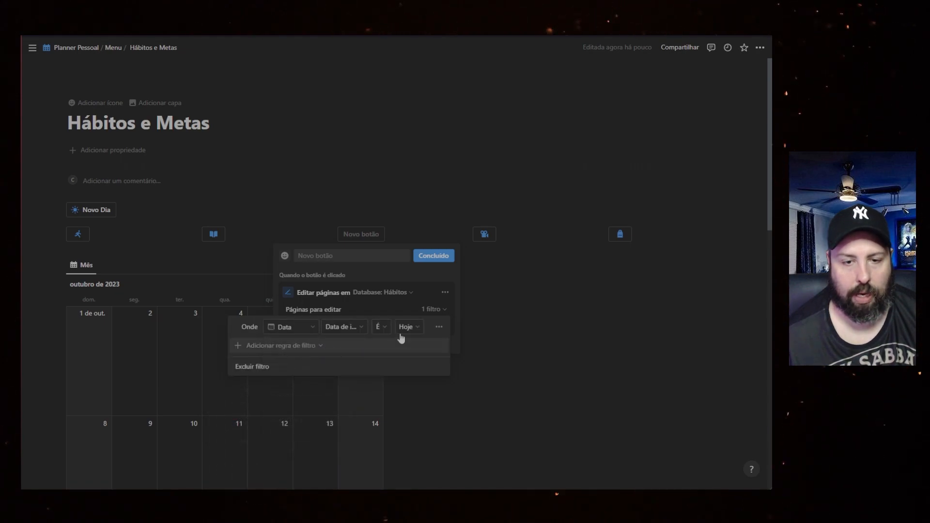
pyautogui.click(456, 312)
# Make the new button tick the Jogar Gamer property, then finish its setup and run it once.
pyautogui.click(353, 326)
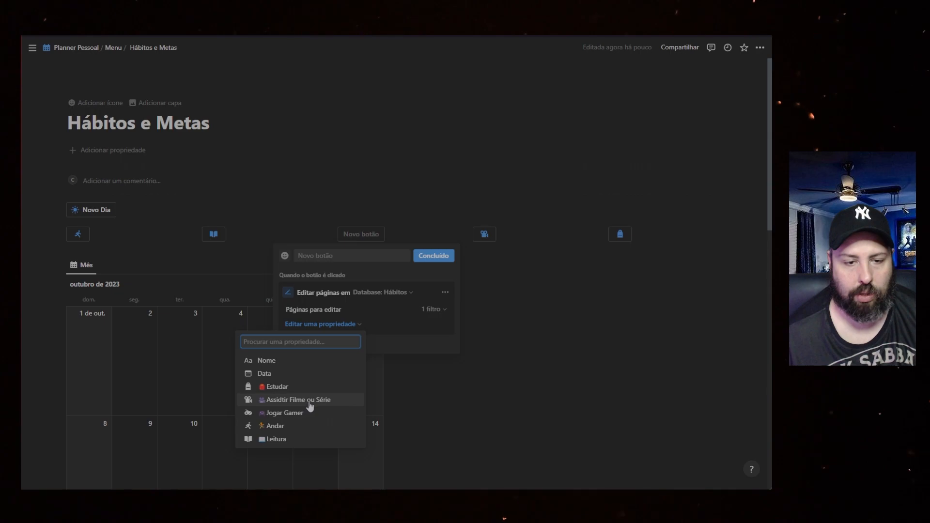
pyautogui.click(315, 413)
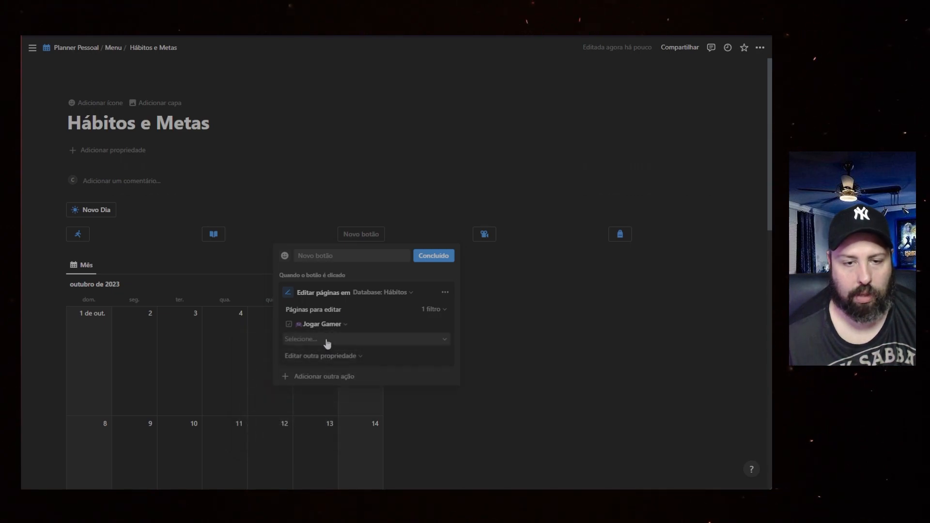
pyautogui.click(326, 340)
pyautogui.click(347, 385)
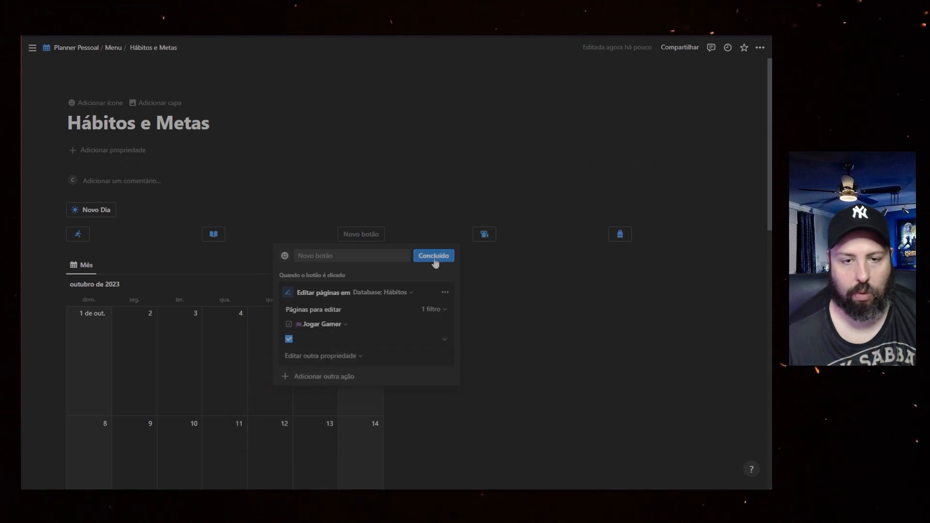
pyautogui.click(435, 256)
pyautogui.click(371, 234)
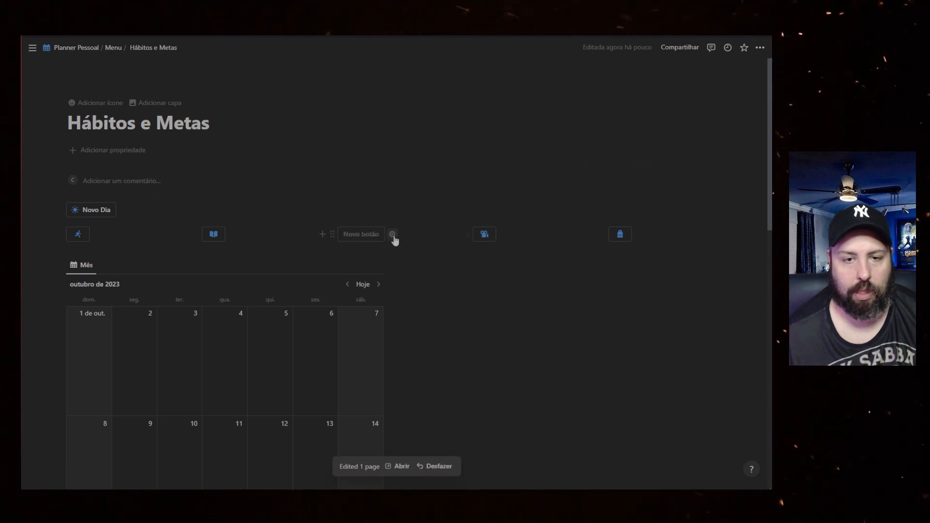
# Give the Jogar Gamer button a blue game-controller icon, searching the icons for "game".
pyautogui.click(393, 235)
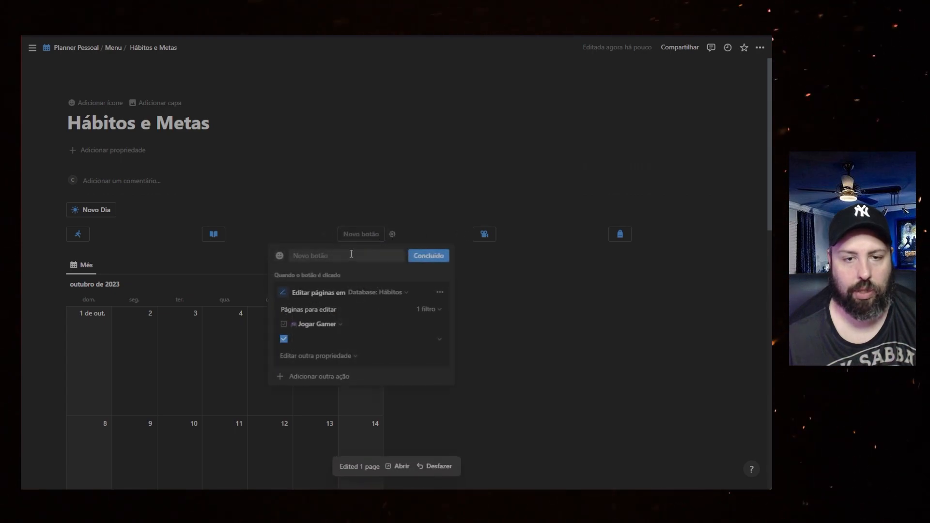
pyautogui.click(280, 255)
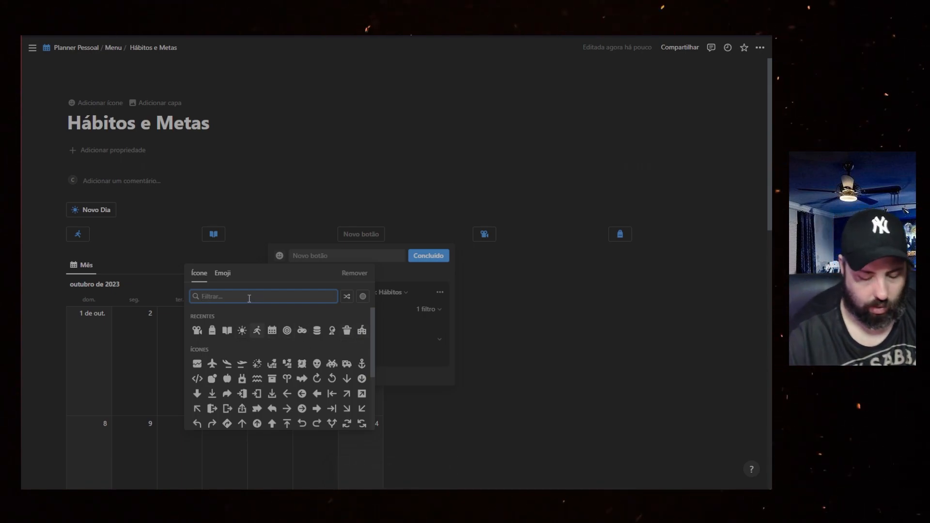
pyautogui.write('game')
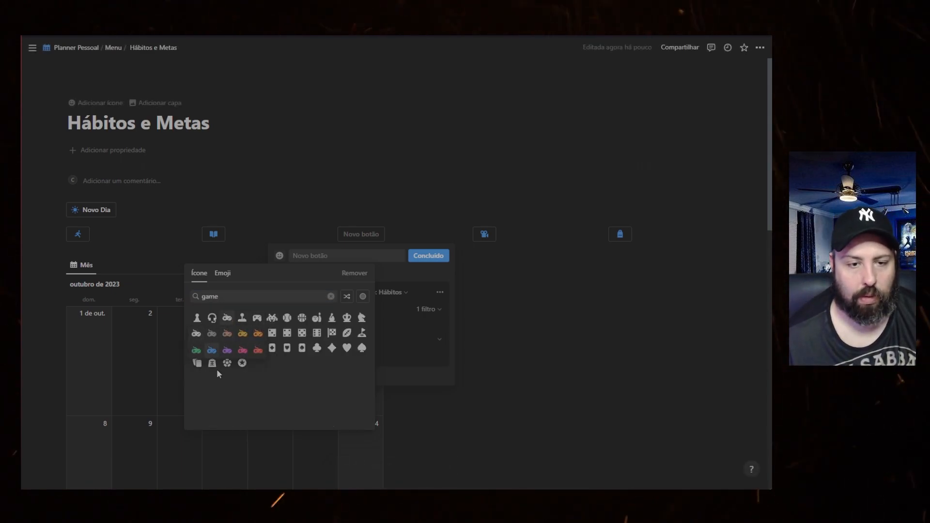
pyautogui.click(212, 350)
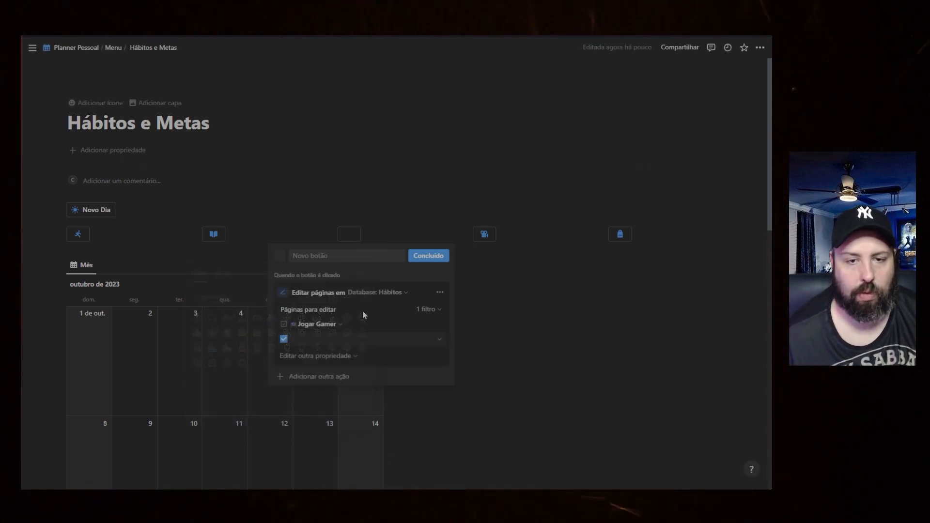
pyautogui.click(429, 257)
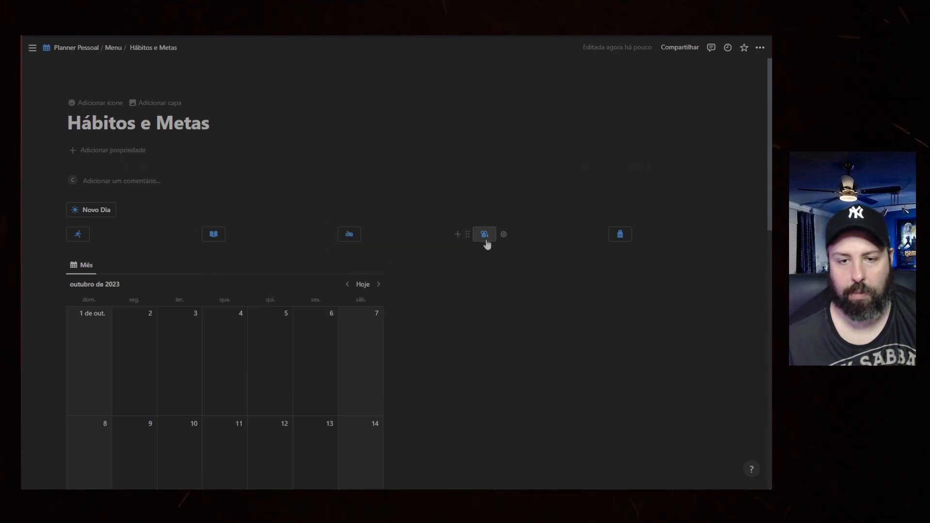
# Reorder the buttons as runner, book, backpack, movie camera and game controller, and narrow their columns so they sit close together.
pyautogui.moveTo(604, 234); pyautogui.dragTo(325, 236)
pyautogui.moveTo(604, 235); pyautogui.dragTo(459, 235)
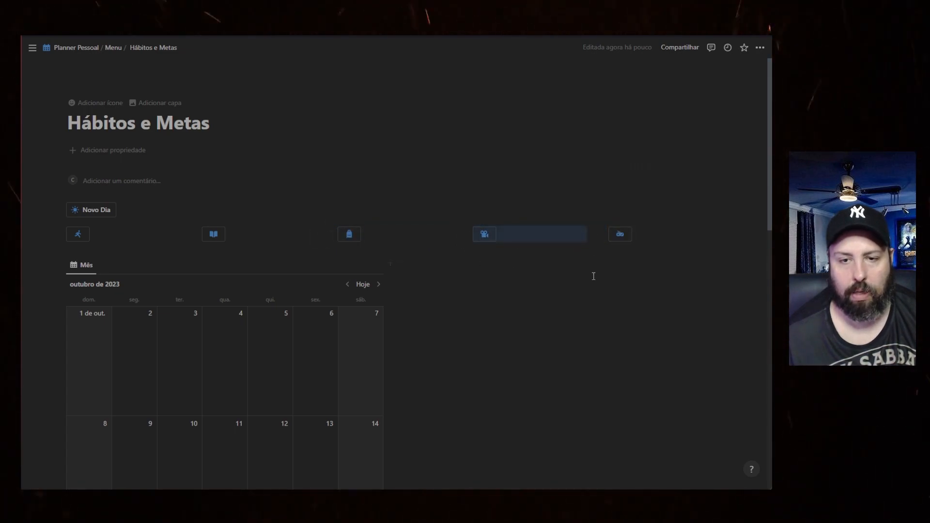
pyautogui.moveTo(190, 230); pyautogui.dragTo(116, 226)
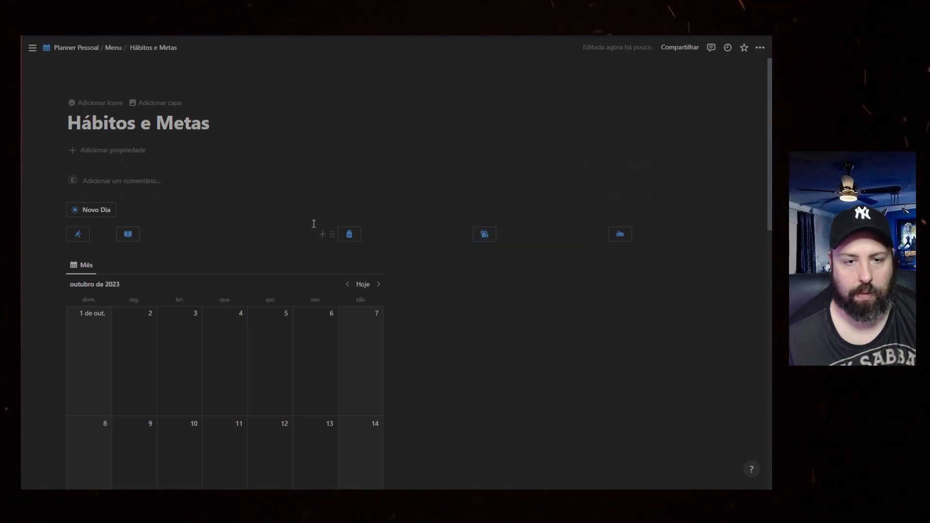
pyautogui.moveTo(328, 222); pyautogui.dragTo(159, 220)
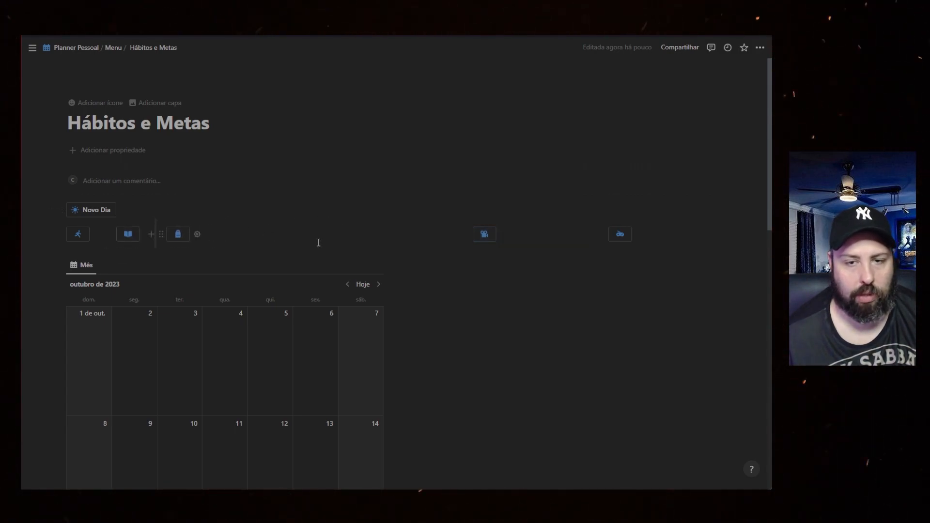
pyautogui.moveTo(461, 228); pyautogui.dragTo(214, 230)
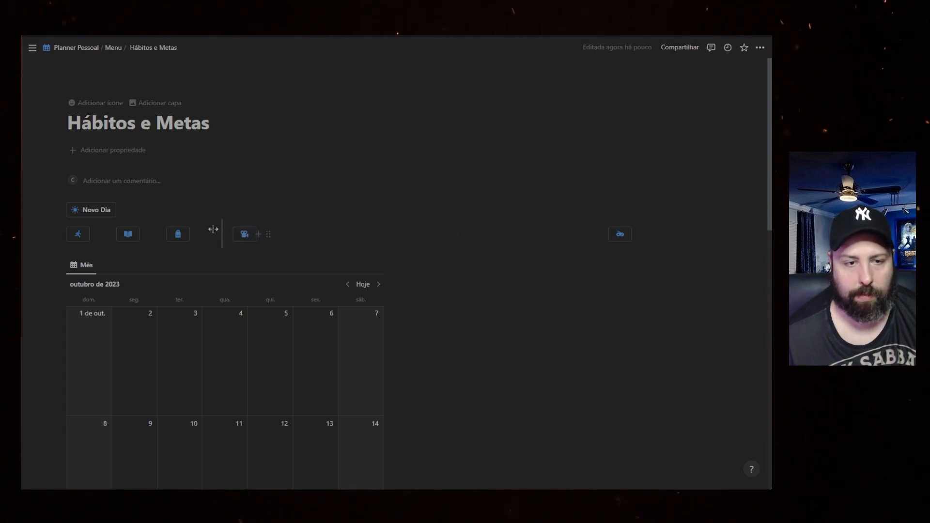
pyautogui.moveTo(344, 222); pyautogui.dragTo(258, 230)
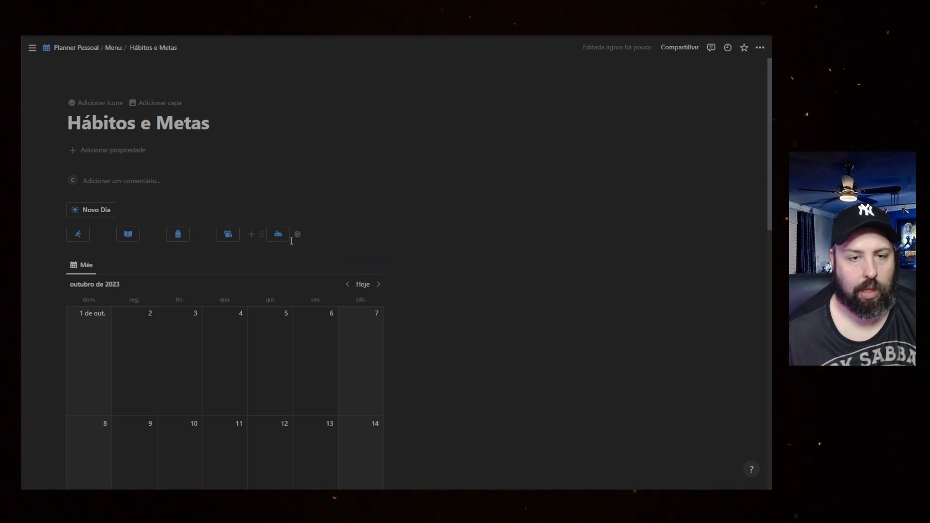
# Run the habit buttons to mark today's habits and check the 20 October entry in the calendar.
pyautogui.click(229, 234)
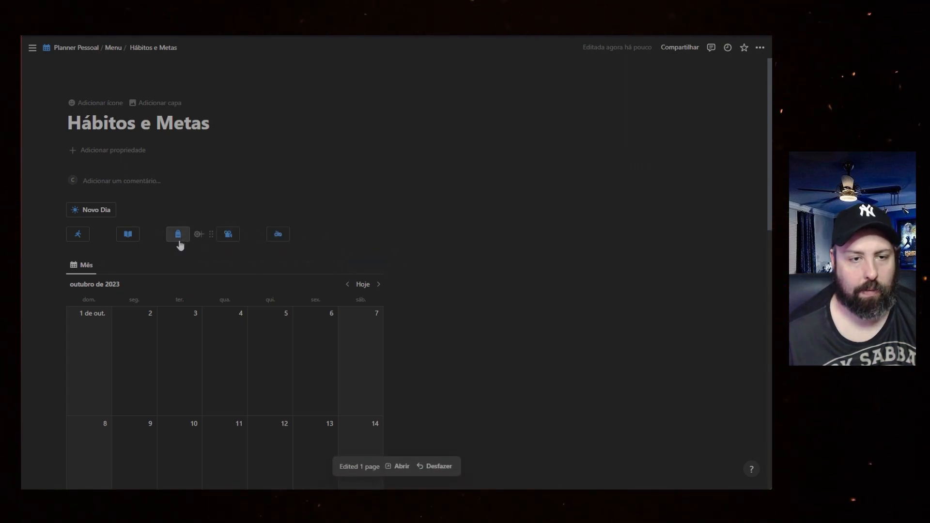
pyautogui.scroll(-5, 216, 334)
pyautogui.scroll(5, 232, 306)
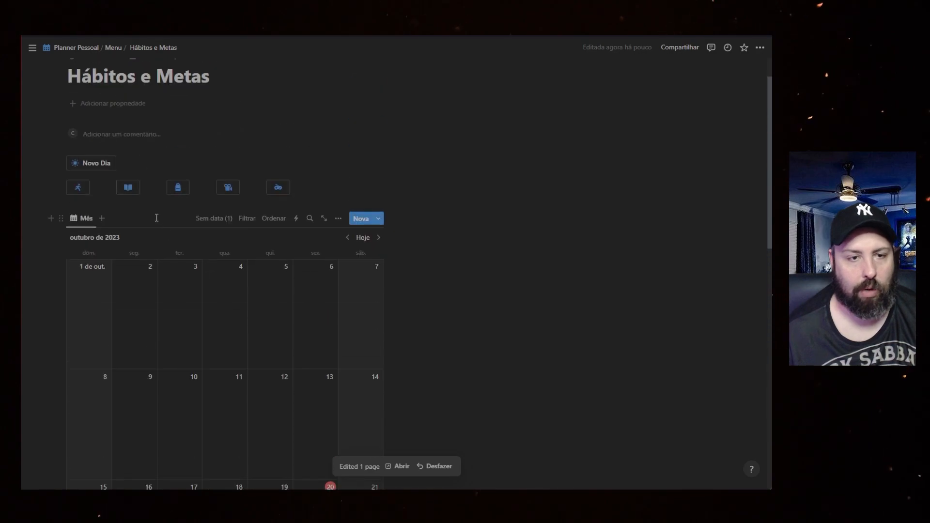
pyautogui.scroll(-4, 178, 297)
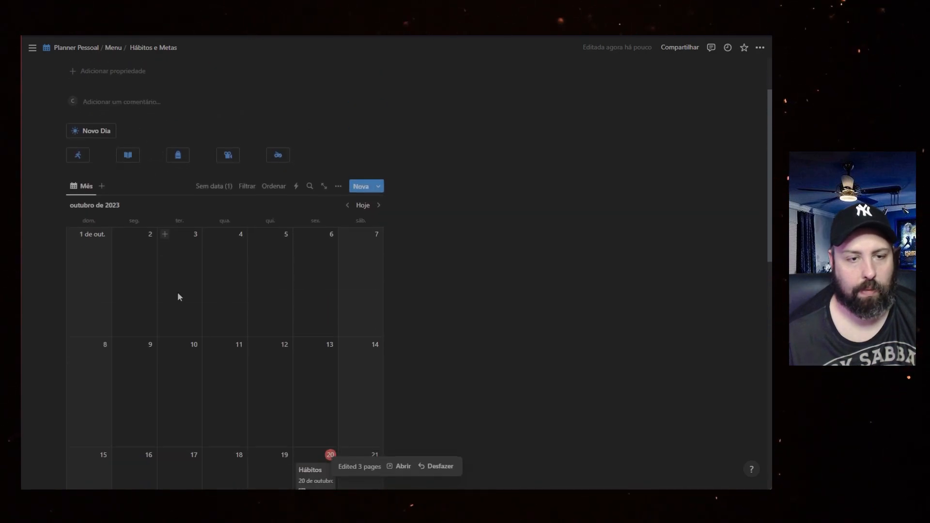
pyautogui.scroll(5, 199, 293)
pyautogui.click(94, 236)
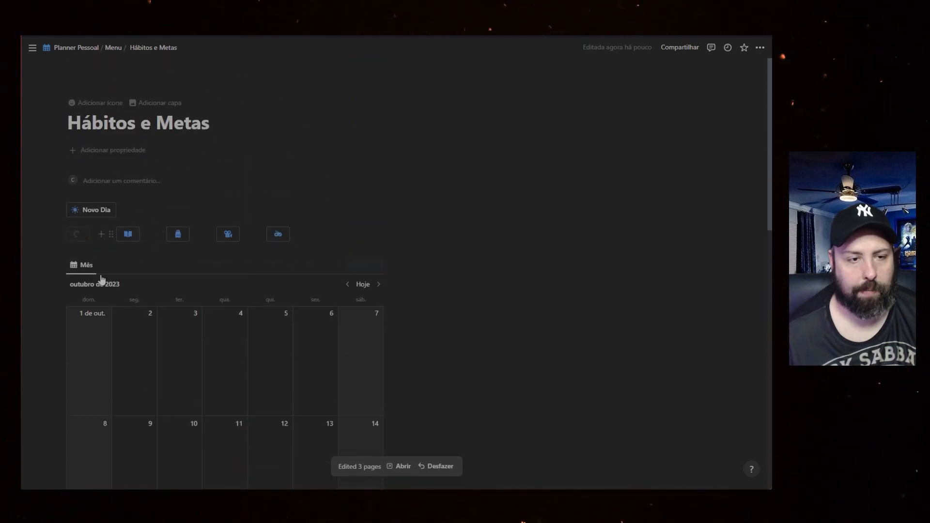
pyautogui.scroll(-5, 333, 356)
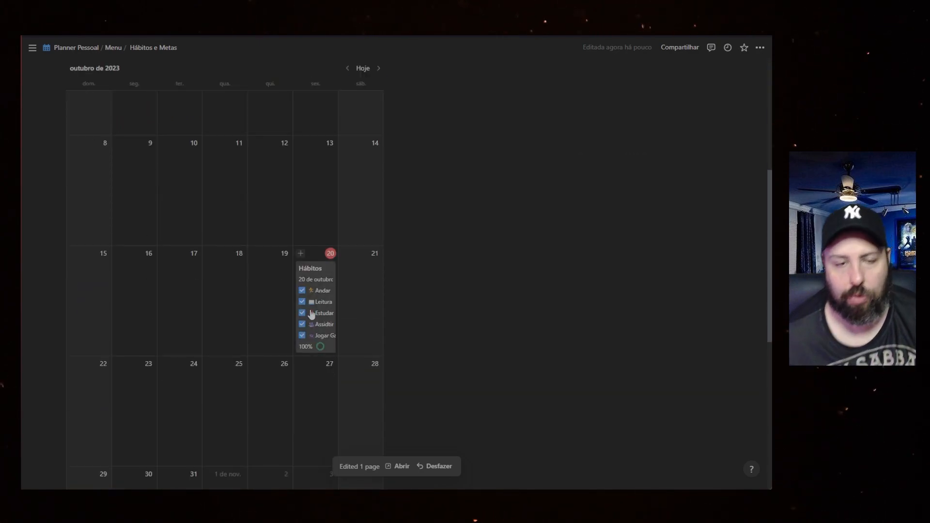
pyautogui.scroll(5, 312, 314)
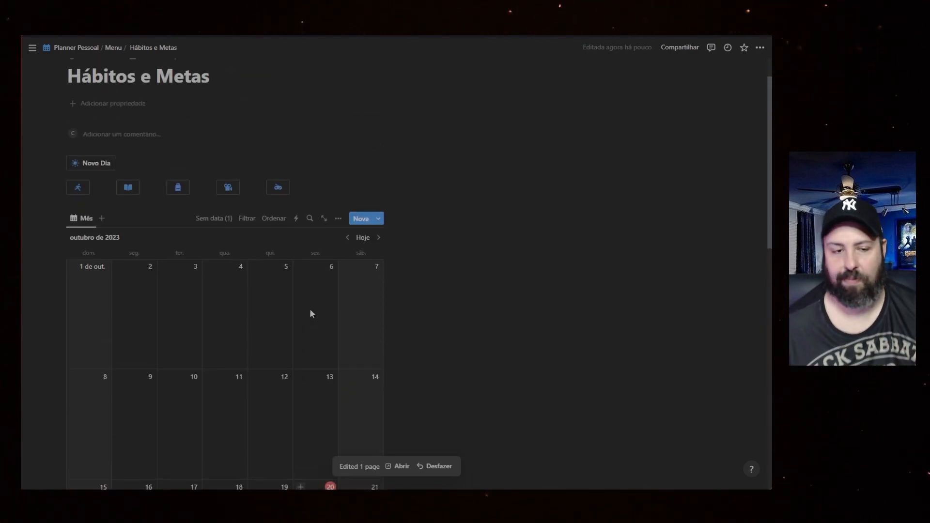
# Move the empty block from below the calendar into a new column between the movie-camera and game-controller buttons.
pyautogui.scroll(-10, 312, 314)
pyautogui.click(121, 316)
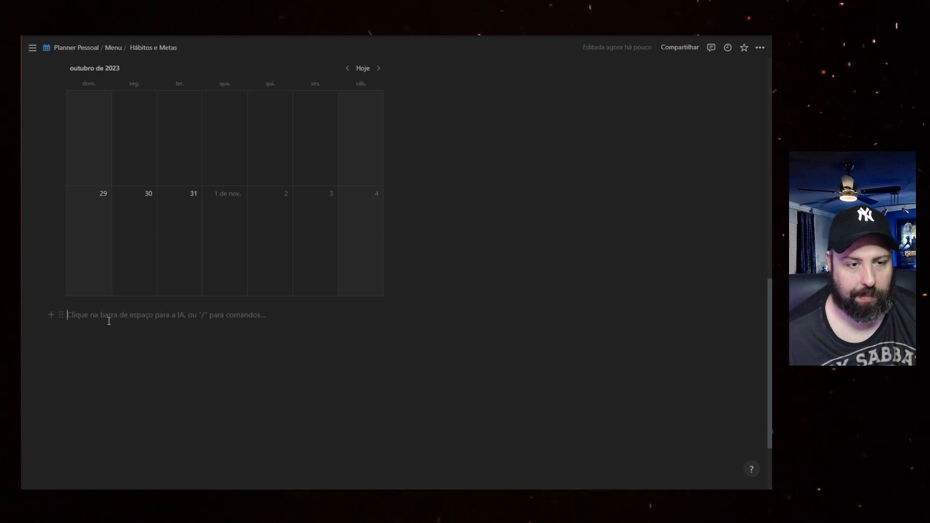
pyautogui.moveTo(63, 315); pyautogui.dragTo(258, 237)
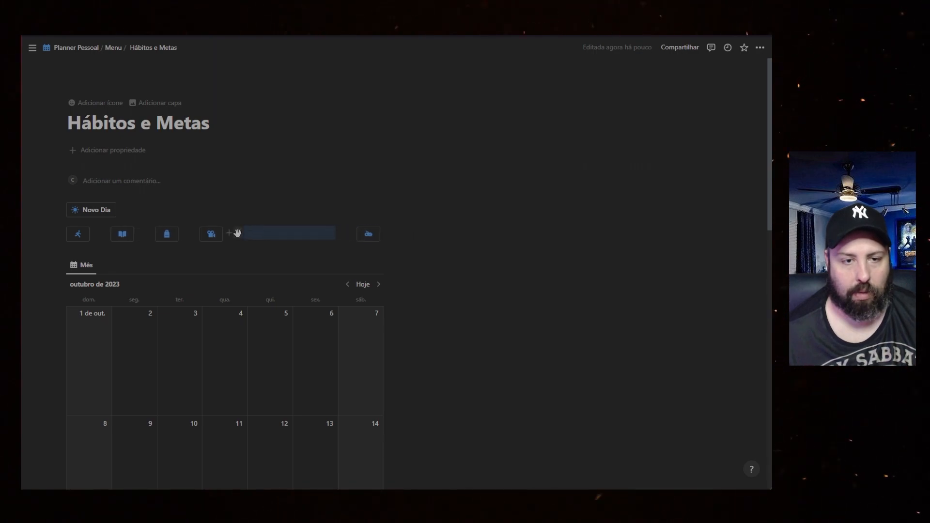
pyautogui.click(238, 233)
# Insert a new button in the empty block between the movie-camera and game-controller buttons and name it Limpar.
pyautogui.click(283, 233)
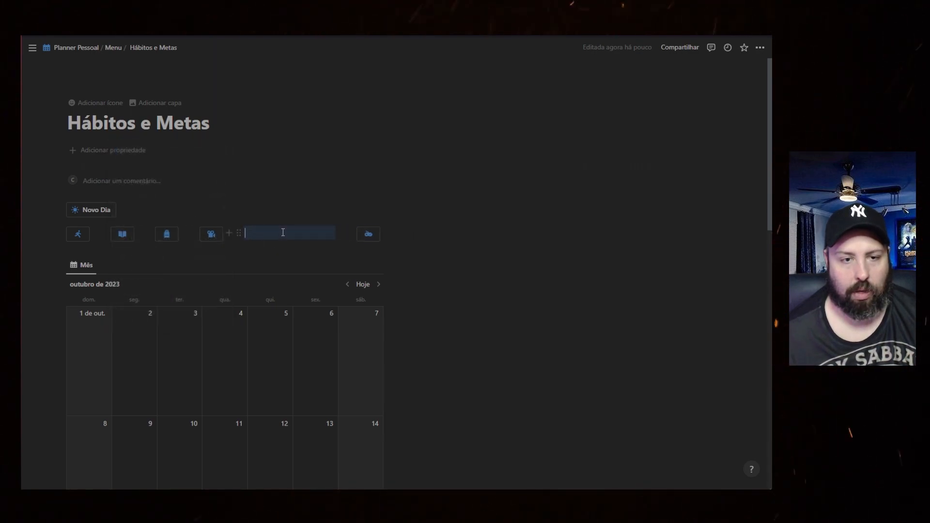
pyautogui.click(283, 232)
pyautogui.write('/bo')
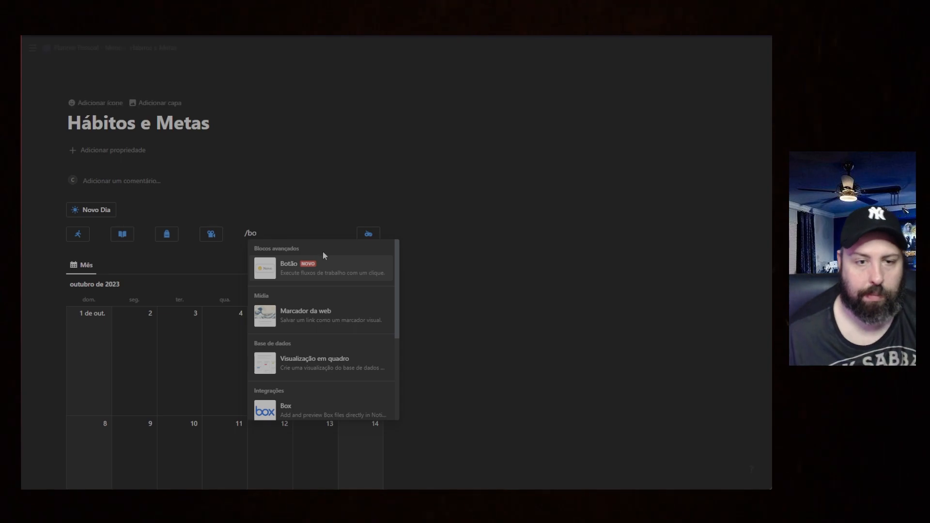
pyautogui.click(324, 262)
pyautogui.click(270, 255)
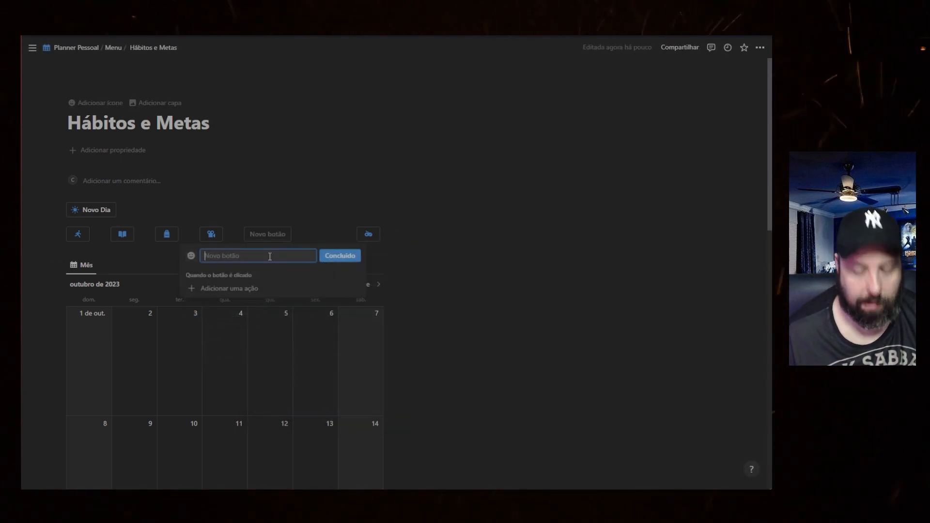
pyautogui.write('Limpar')
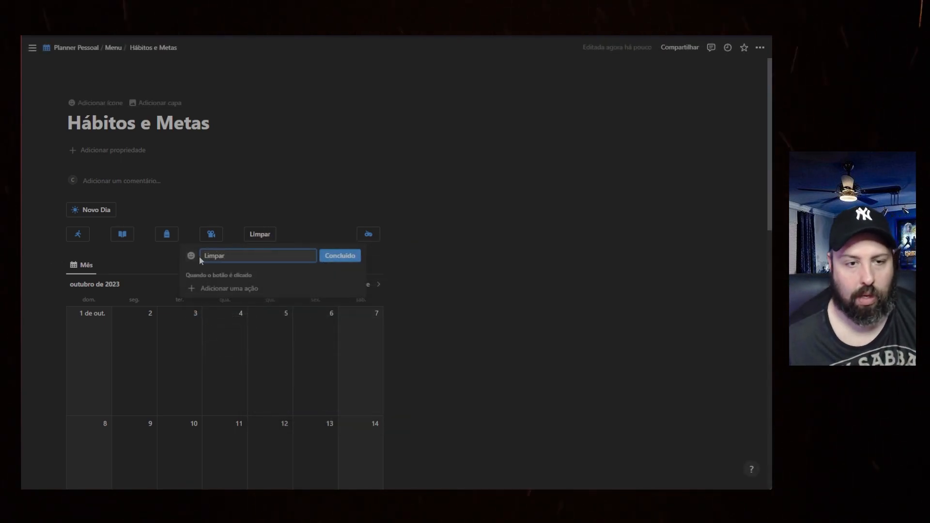
# Give the Limpar button a blue trash-can icon, searching the icons for "tras".
pyautogui.click(191, 256)
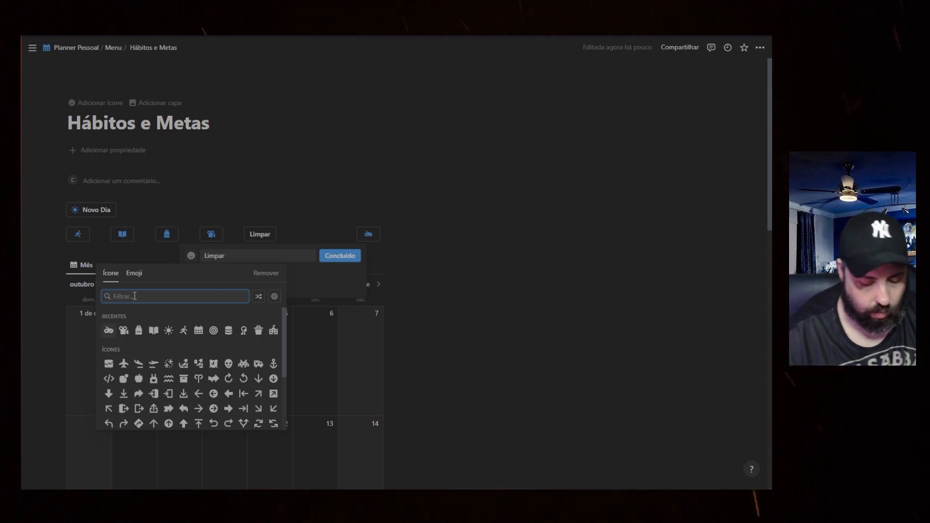
pyautogui.write('tras')
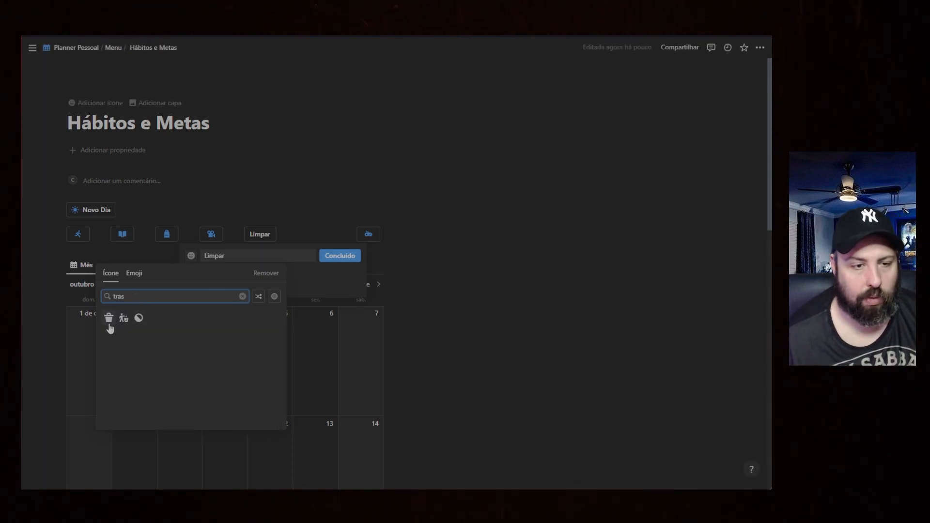
pyautogui.click(109, 321)
pyautogui.click(94, 351)
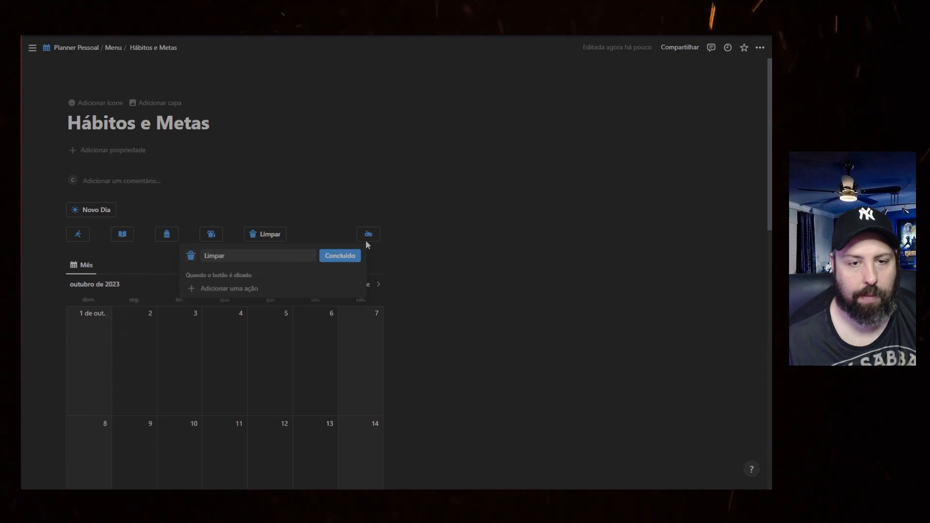
# Add an action to the Limpar button that edits pages in Database: Hábitos.
pyautogui.click(240, 291)
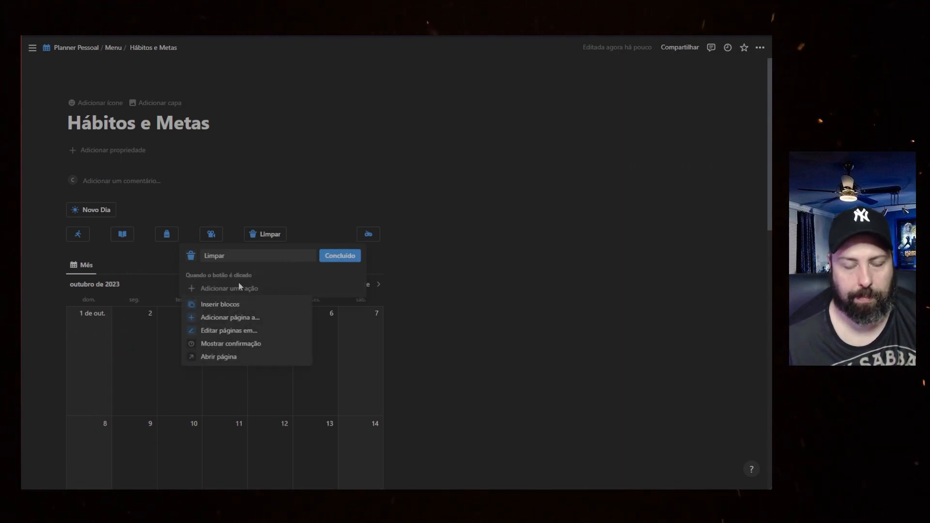
pyautogui.click(228, 331)
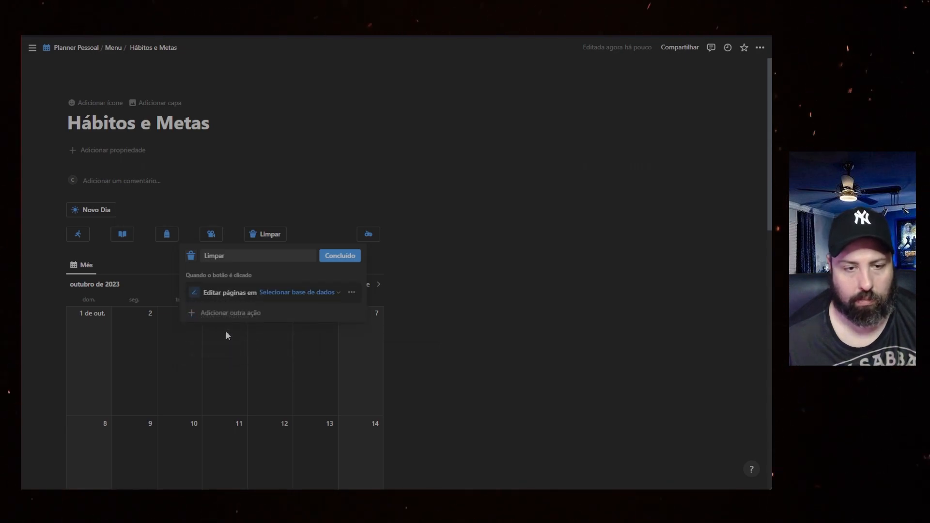
pyautogui.click(302, 293)
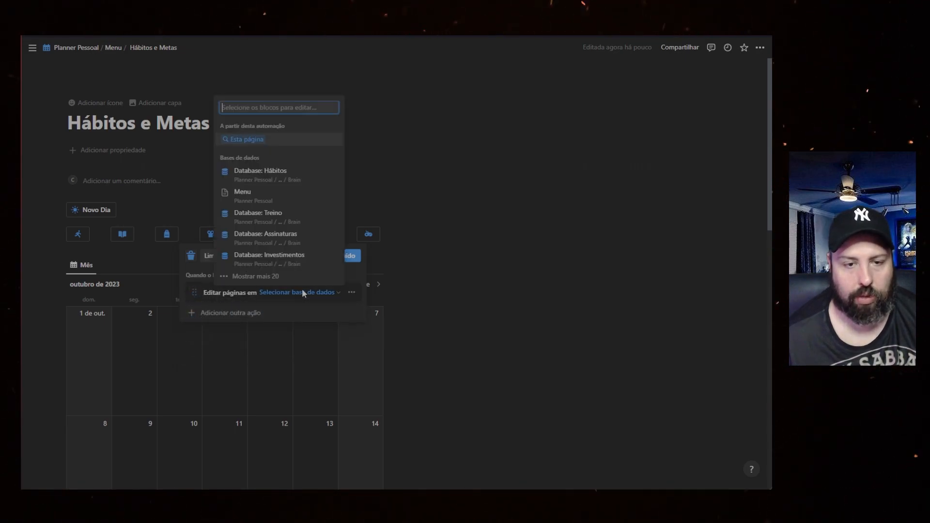
pyautogui.click(274, 177)
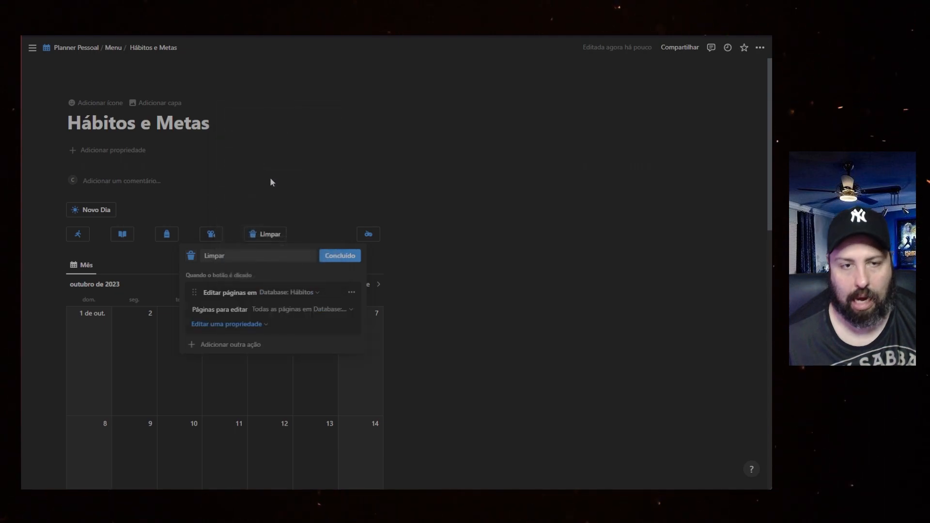
# Filter the pages the Limpar action edits to those whose Data is Hoje.
pyautogui.click(290, 311)
pyautogui.click(182, 327)
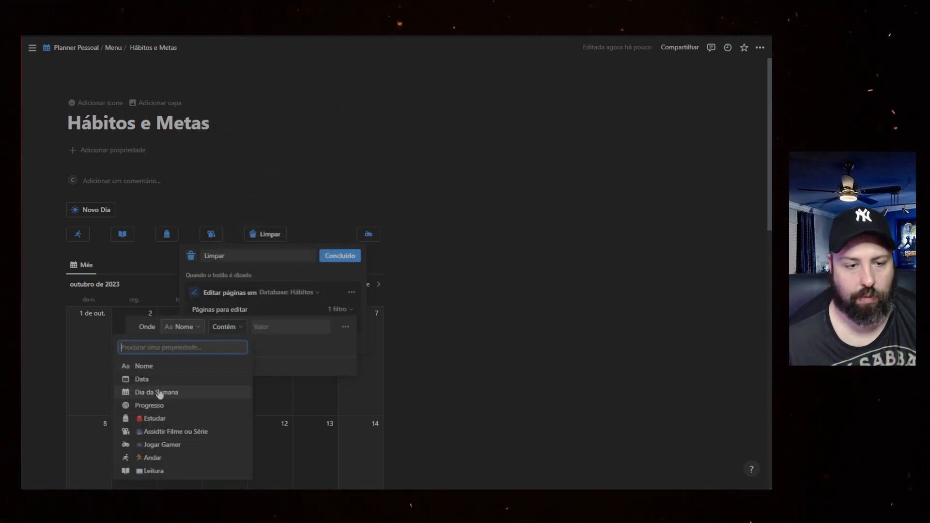
pyautogui.click(159, 382)
pyautogui.click(216, 332)
pyautogui.click(211, 344)
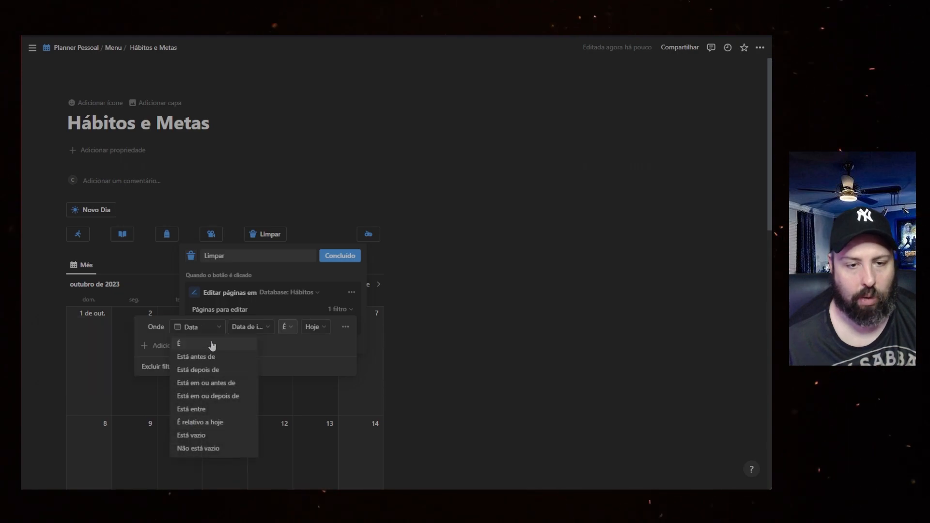
pyautogui.click(328, 293)
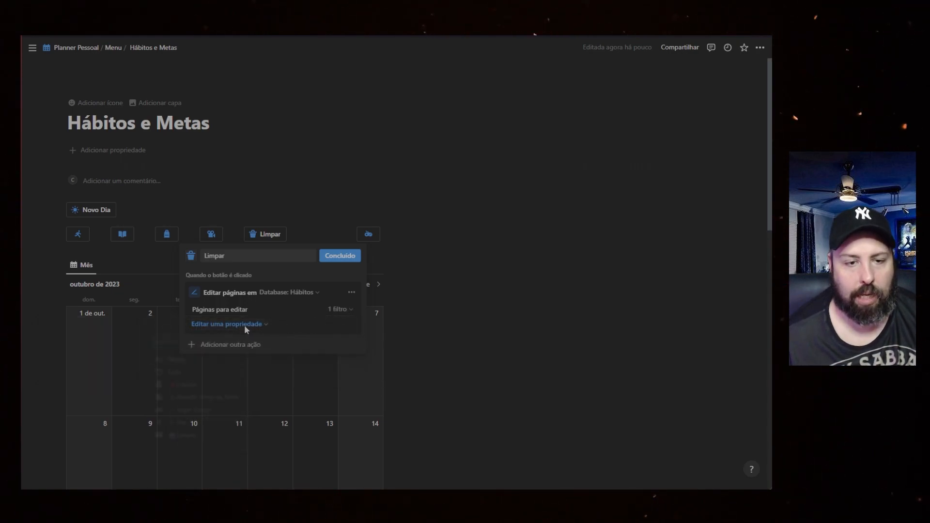
# Make the Limpar action set the Andar property to Desmarcada.
pyautogui.click(244, 324)
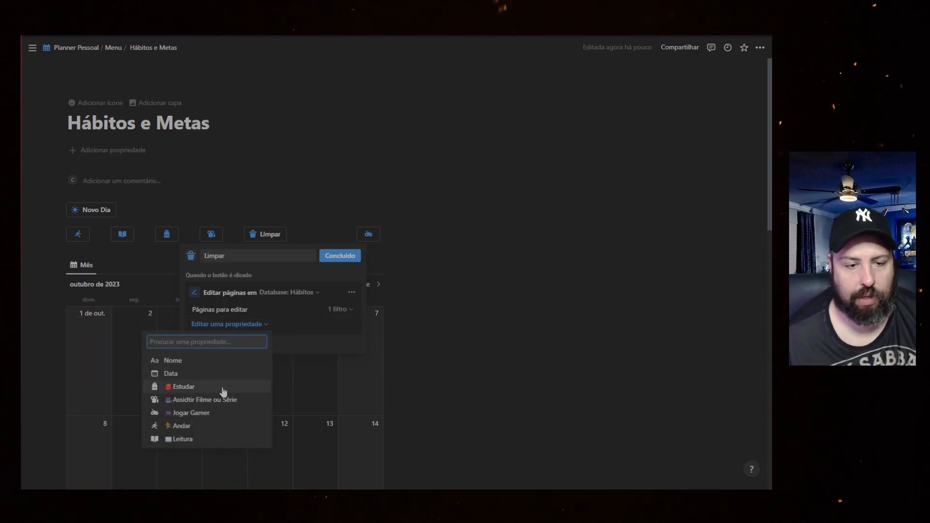
pyautogui.click(212, 428)
pyautogui.click(253, 342)
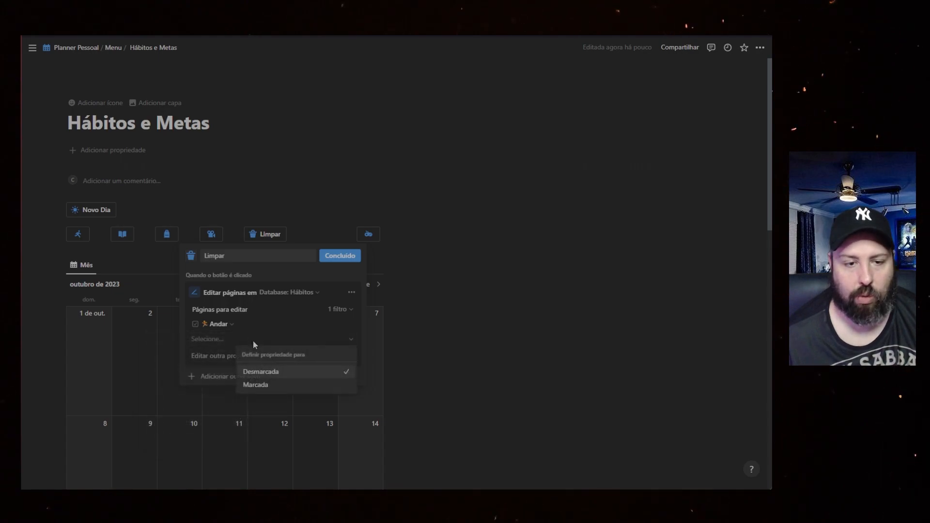
pyautogui.click(276, 373)
# Add Leitura, Estudar, Assidtir Filme ou Série and Jogar Gamer to the properties the Limpar action edits, and close the button's settings.
pyautogui.click(223, 358)
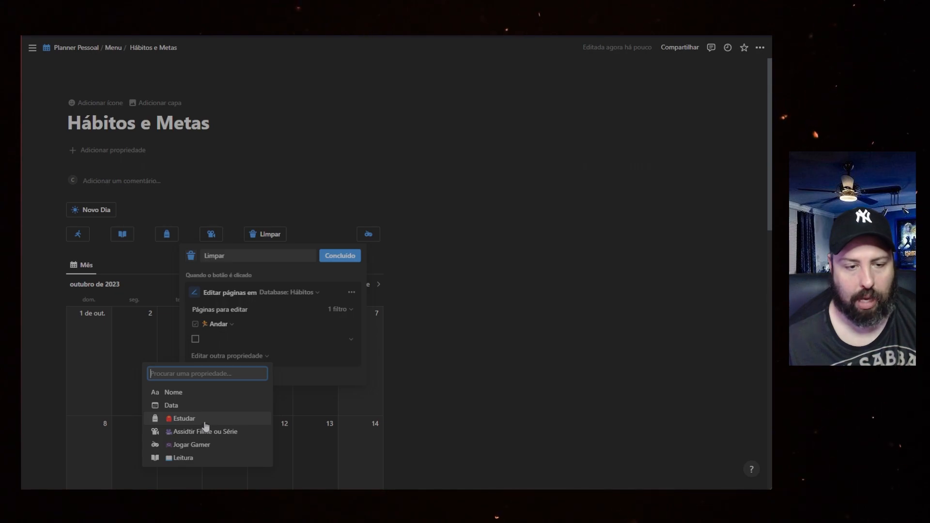
pyautogui.click(187, 458)
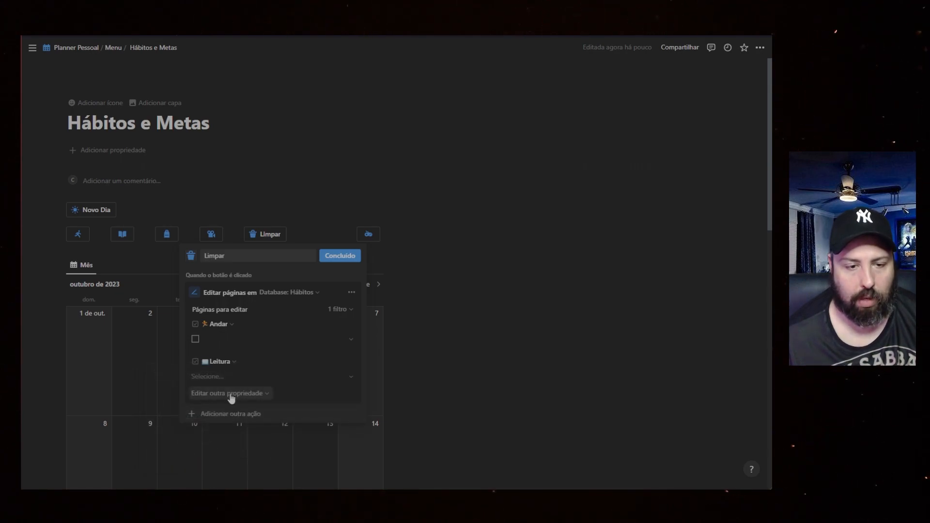
pyautogui.click(231, 394)
pyautogui.click(191, 351)
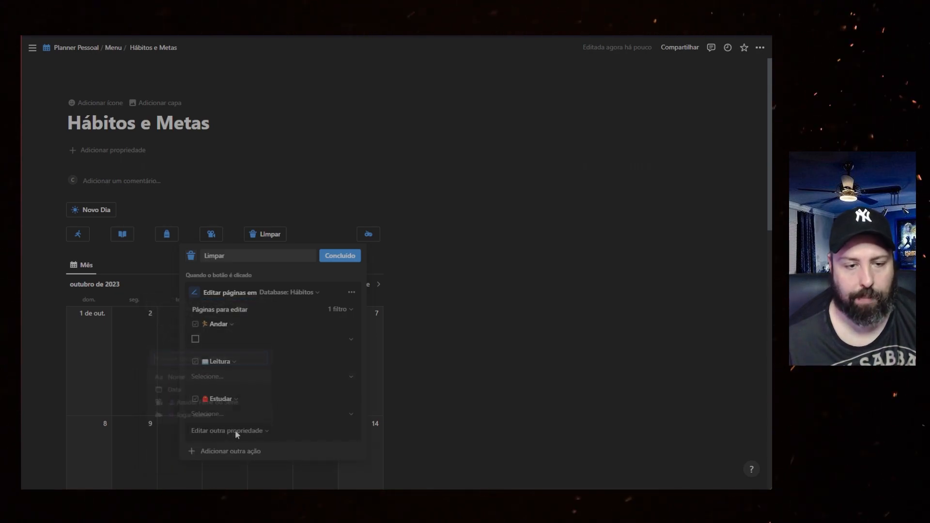
pyautogui.click(233, 431)
pyautogui.click(219, 402)
pyautogui.click(235, 455)
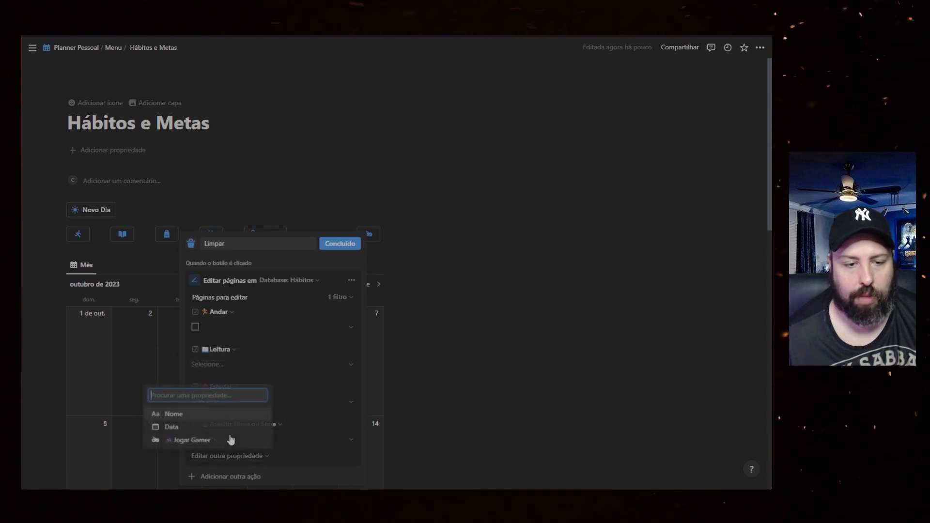
pyautogui.click(232, 442)
pyautogui.click(349, 207)
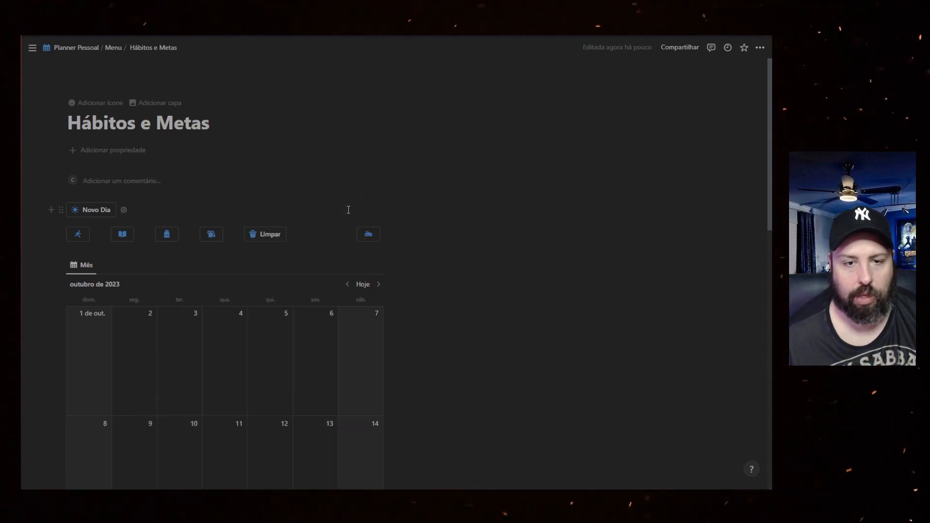
# Place the game-controller button directly after the movie-camera button, before Limpar, and narrow its column.
pyautogui.moveTo(351, 235); pyautogui.dragTo(231, 242)
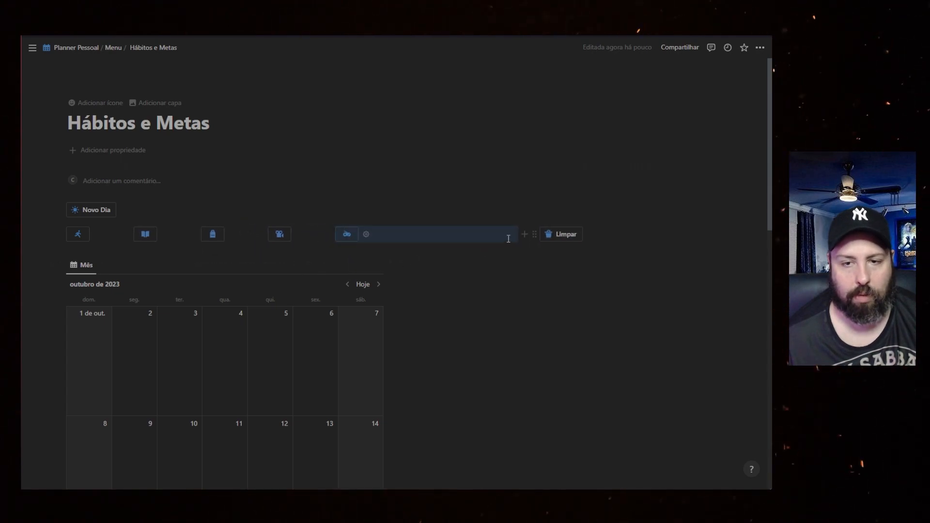
pyautogui.moveTo(526, 225); pyautogui.dragTo(373, 232)
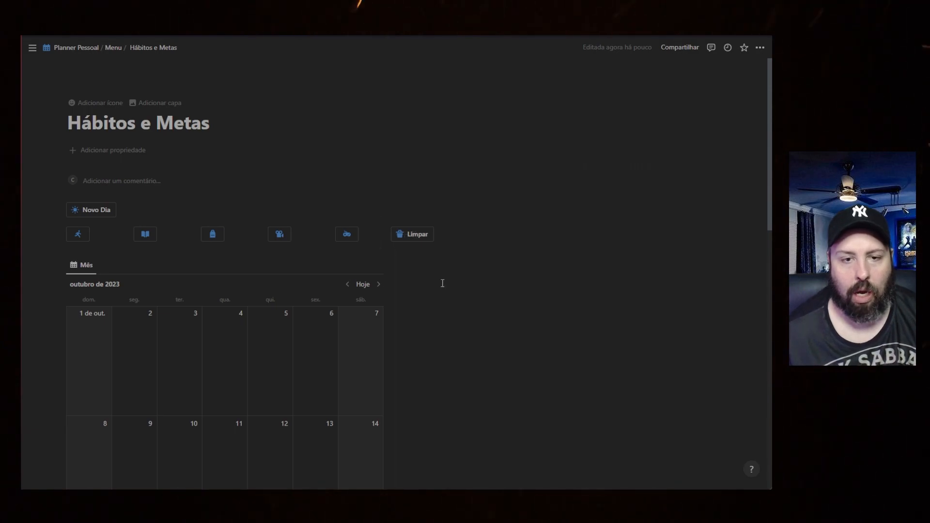
# Run the Limpar button to clear today's habits and check the 20 October entry in the calendar.
pyautogui.click(416, 236)
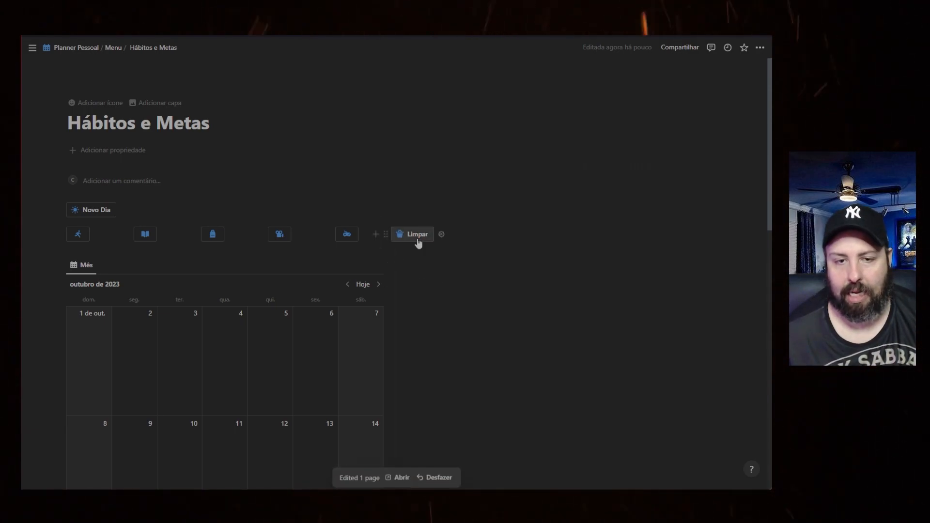
pyautogui.scroll(-5, 412, 270)
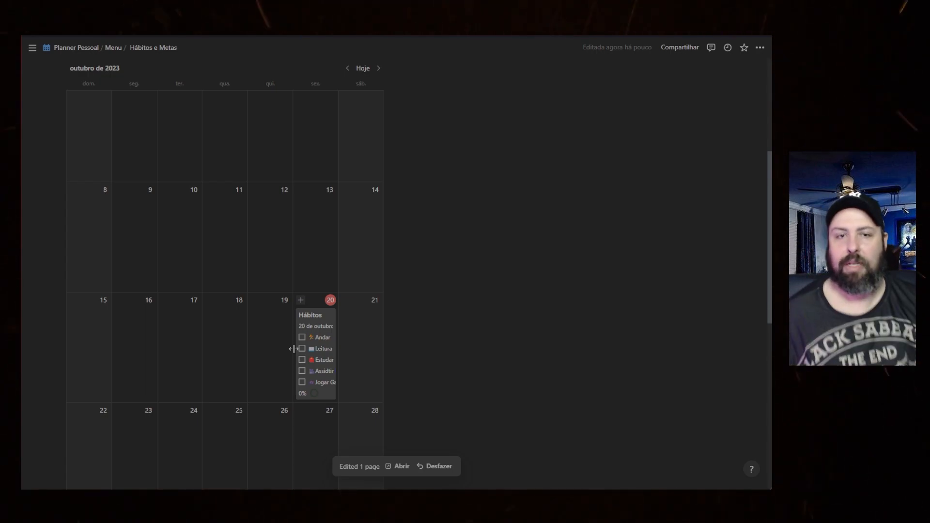
pyautogui.scroll(5, 296, 352)
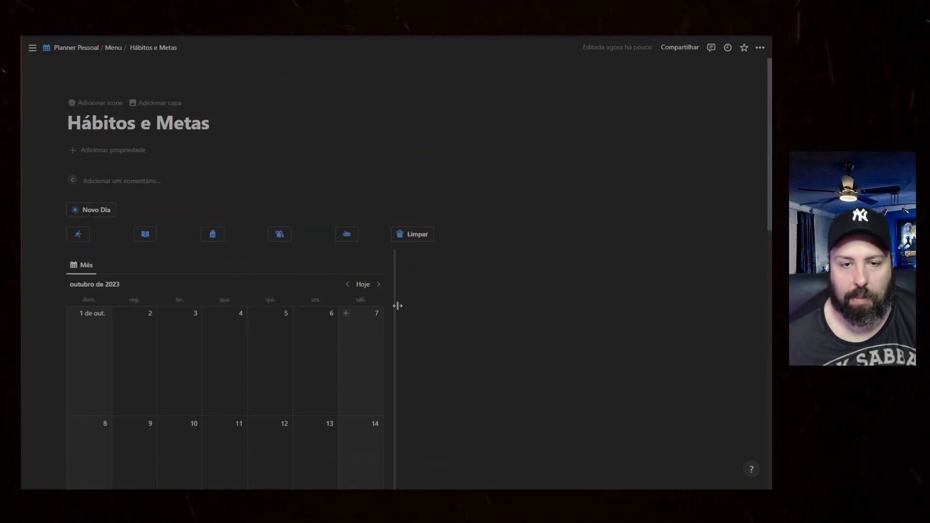
# Move the Limpar button onto its own row above the calendar and narrow the five habit button columns to even spacing.
pyautogui.moveTo(409, 240); pyautogui.dragTo(182, 253)
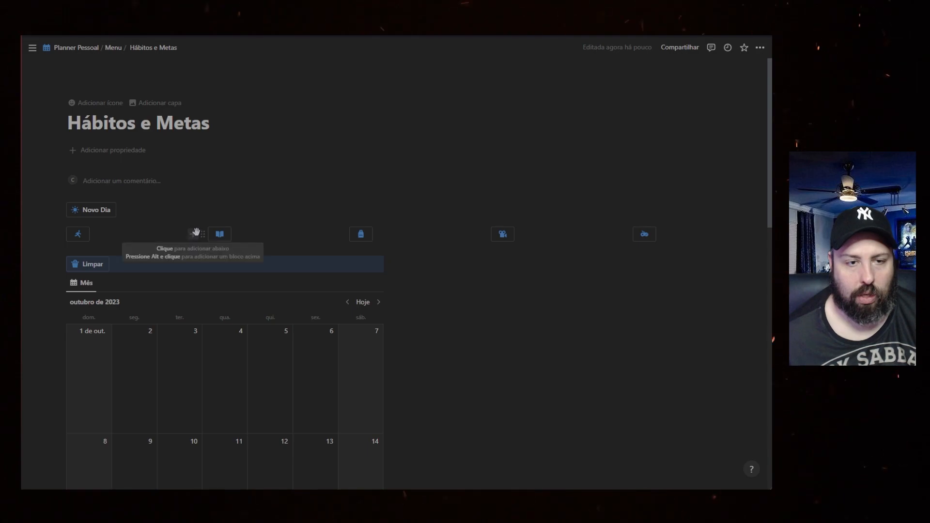
pyautogui.moveTo(199, 233); pyautogui.dragTo(115, 231)
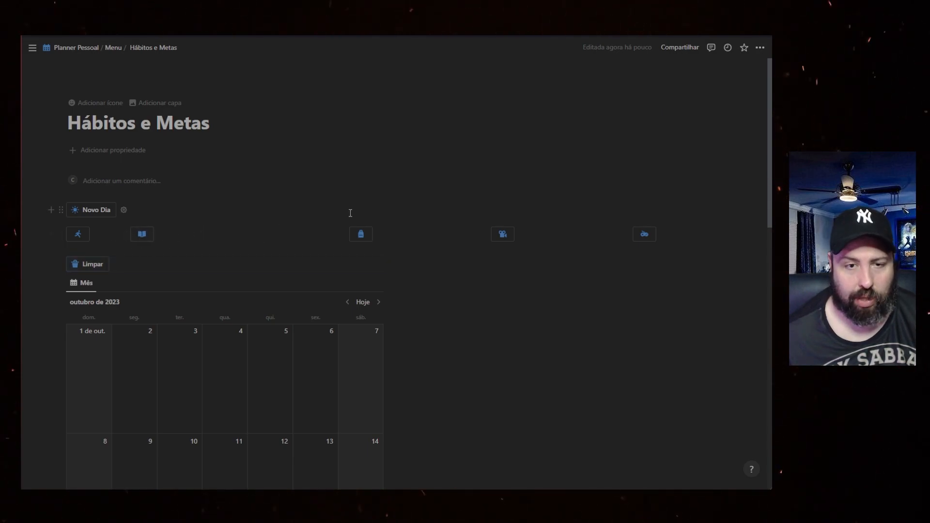
pyautogui.moveTo(342, 226); pyautogui.dragTo(291, 227)
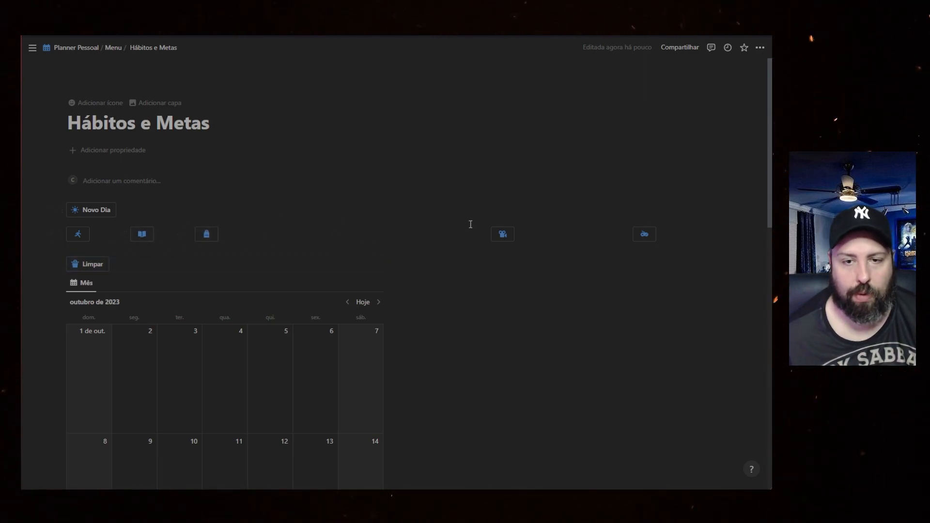
pyautogui.moveTo(482, 226); pyautogui.dragTo(246, 229)
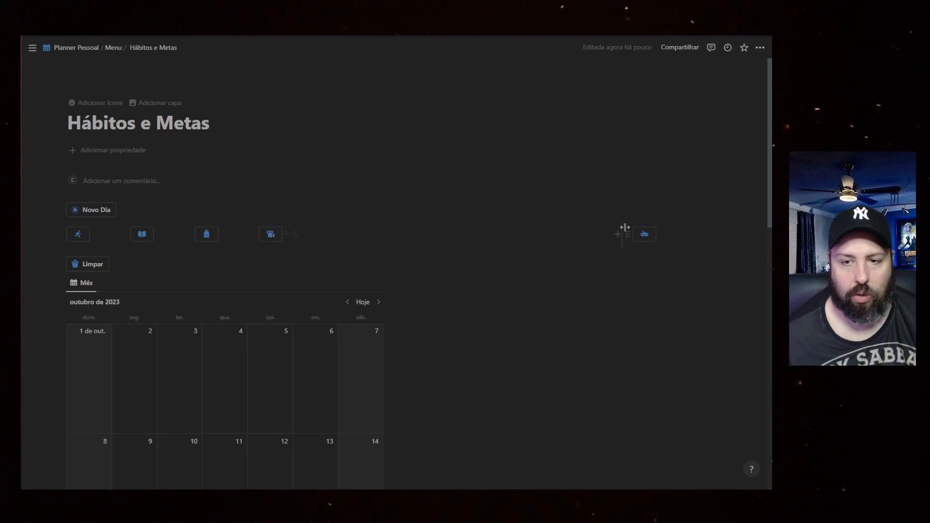
pyautogui.moveTo(623, 228); pyautogui.dragTo(562, 230)
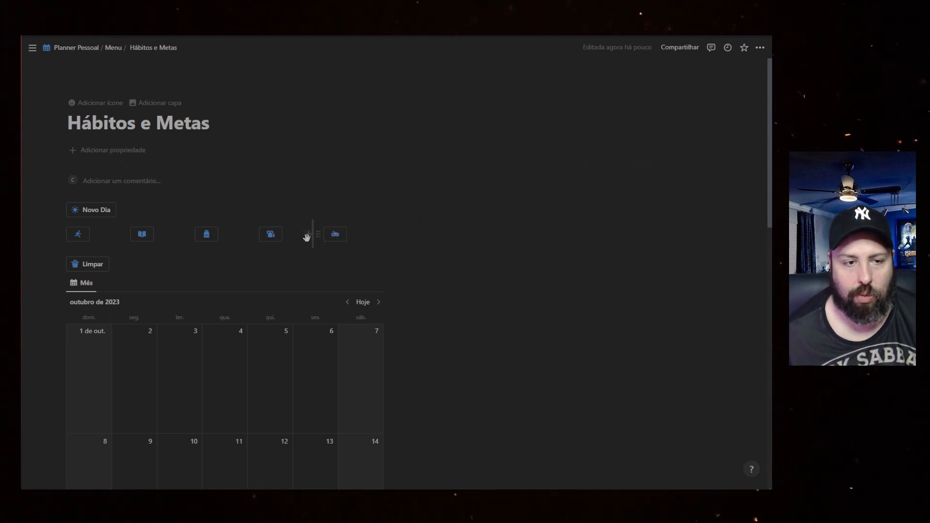
pyautogui.moveTo(98, 267); pyautogui.dragTo(135, 259)
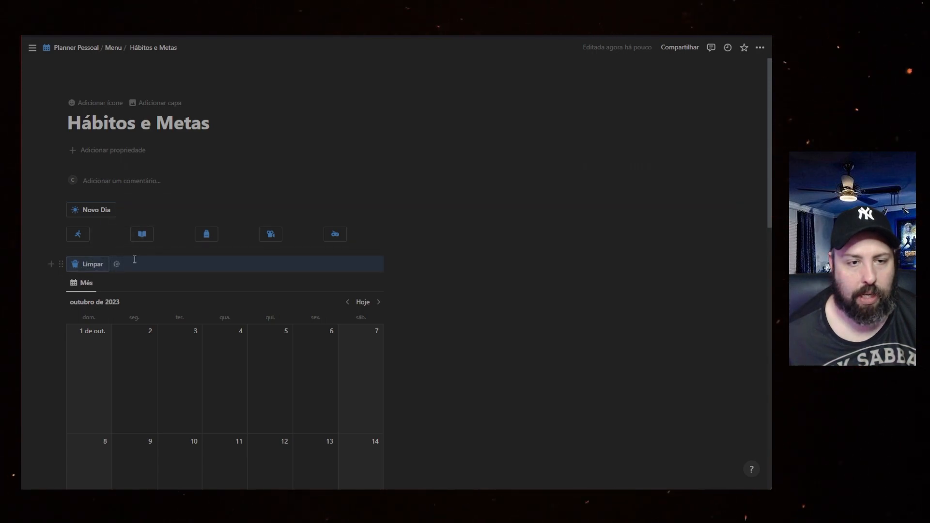
# Review the button rows and the October calendar, including the 20 October habit entry.
pyautogui.click(481, 269)
pyautogui.scroll(-3, 492, 297)
pyautogui.scroll(-5, 492, 296)
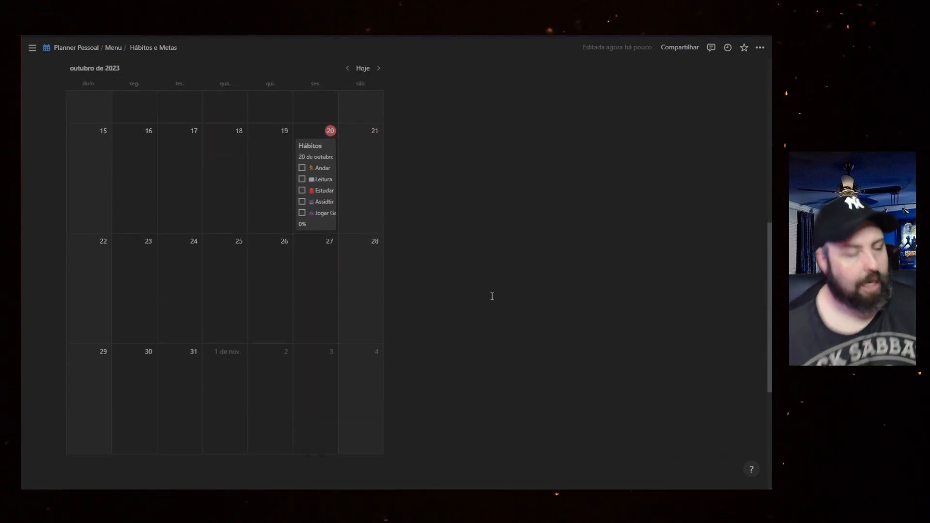
pyautogui.scroll(8, 281, 428)
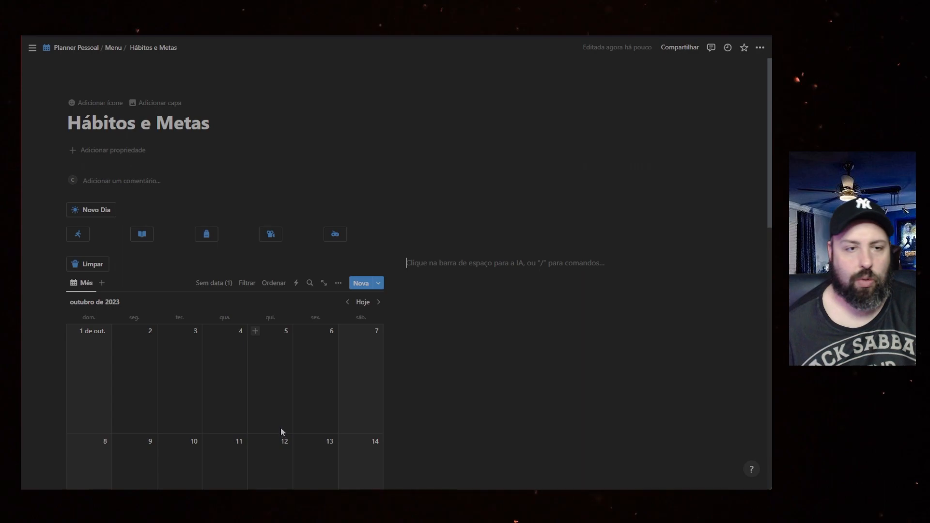
pyautogui.scroll(-5, 232, 244)
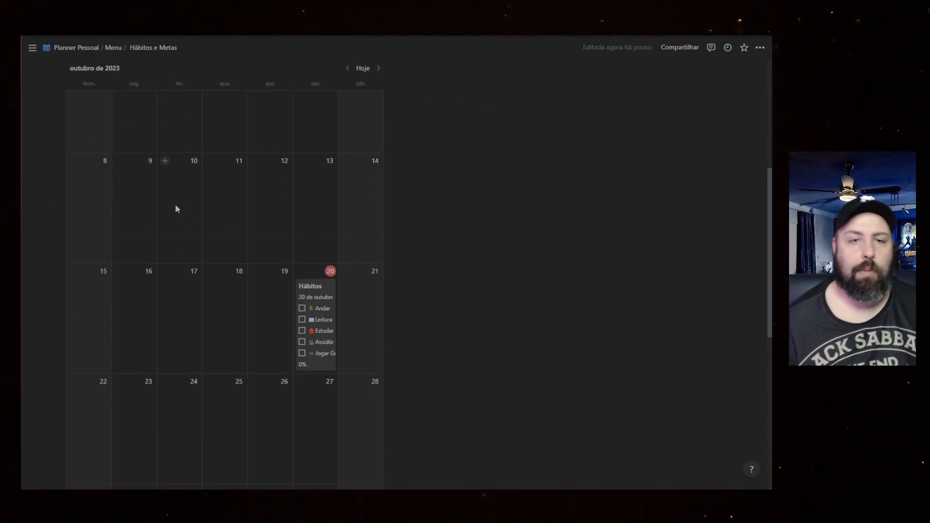
pyautogui.scroll(4, 155, 285)
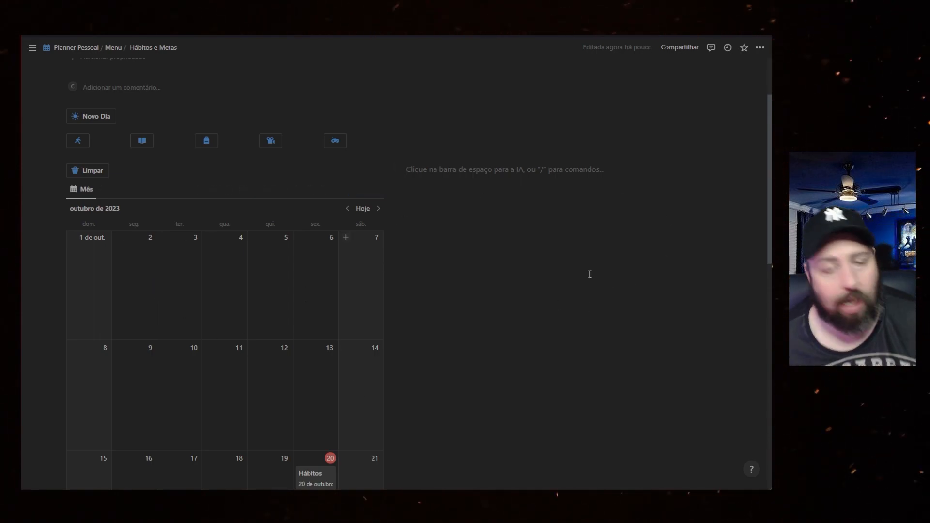
pyautogui.scroll(-12, 388, 266)
pyautogui.scroll(11, 280, 320)
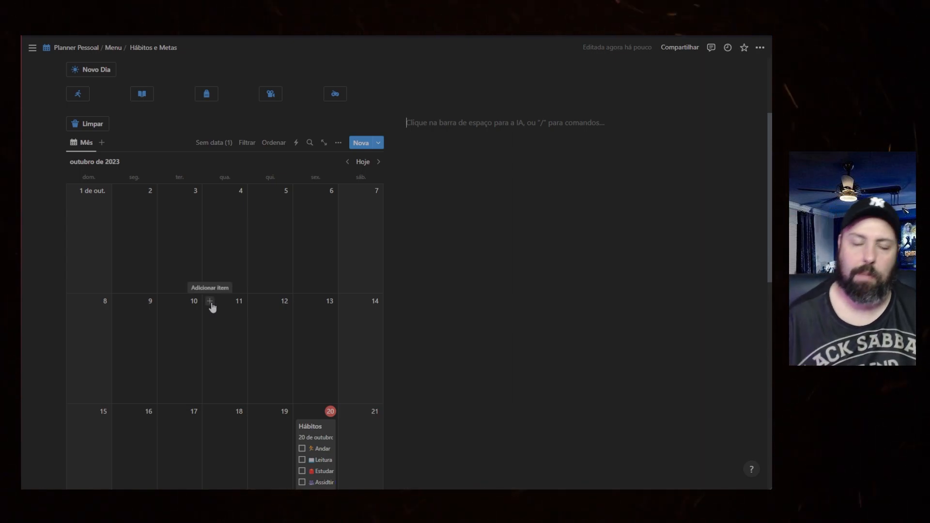
pyautogui.scroll(3, 212, 306)
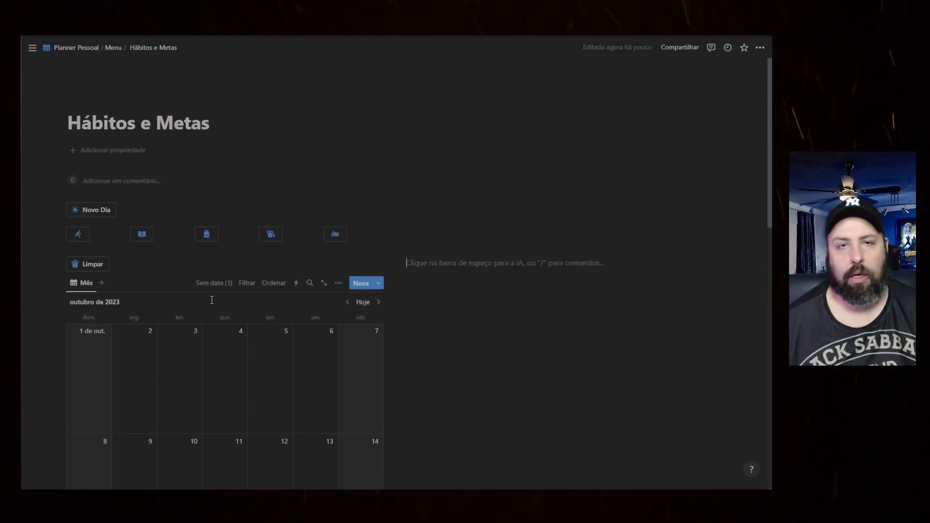
pyautogui.scroll(-10, 213, 311)
pyautogui.scroll(9, 251, 333)
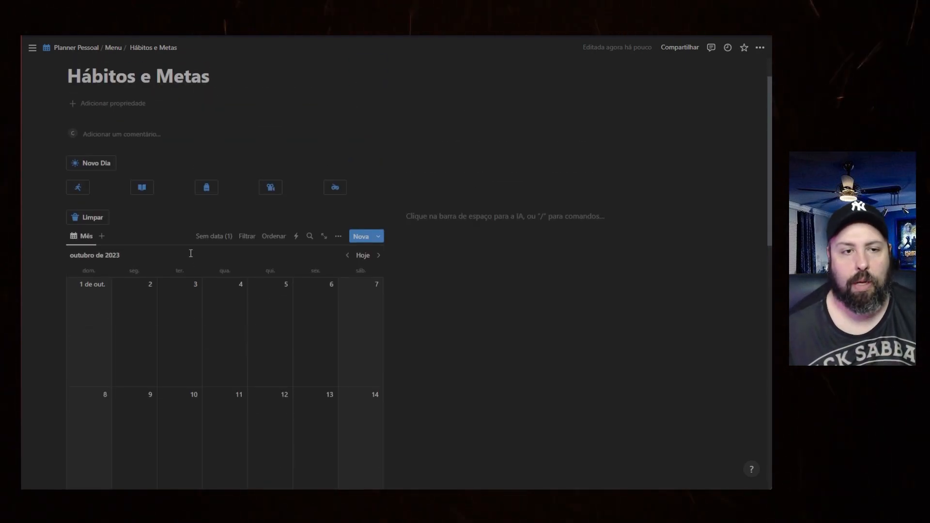